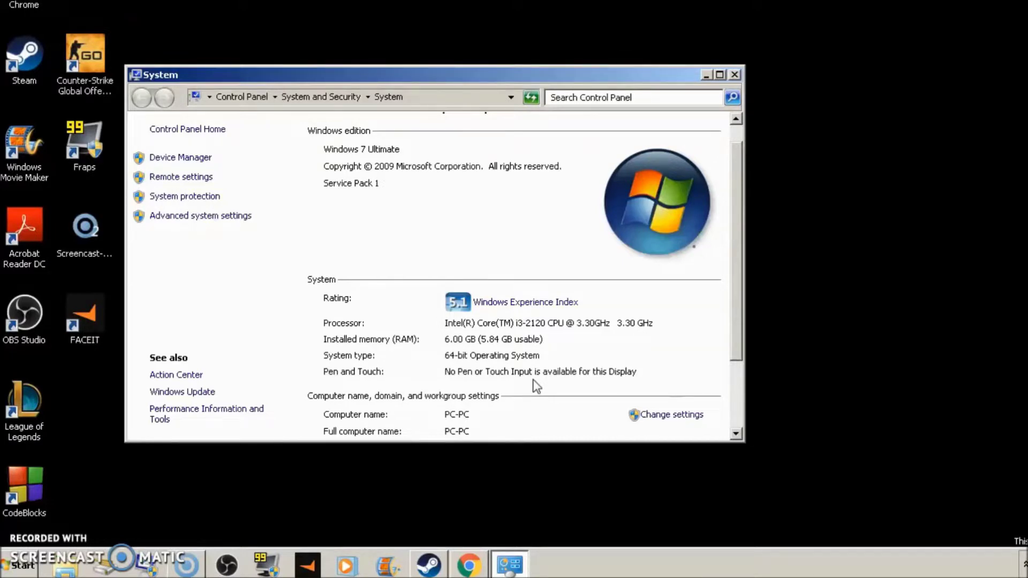
Open System Configuration by searching 'system configuration' in Start
click(248, 267)
click(413, 172)
click(358, 168)
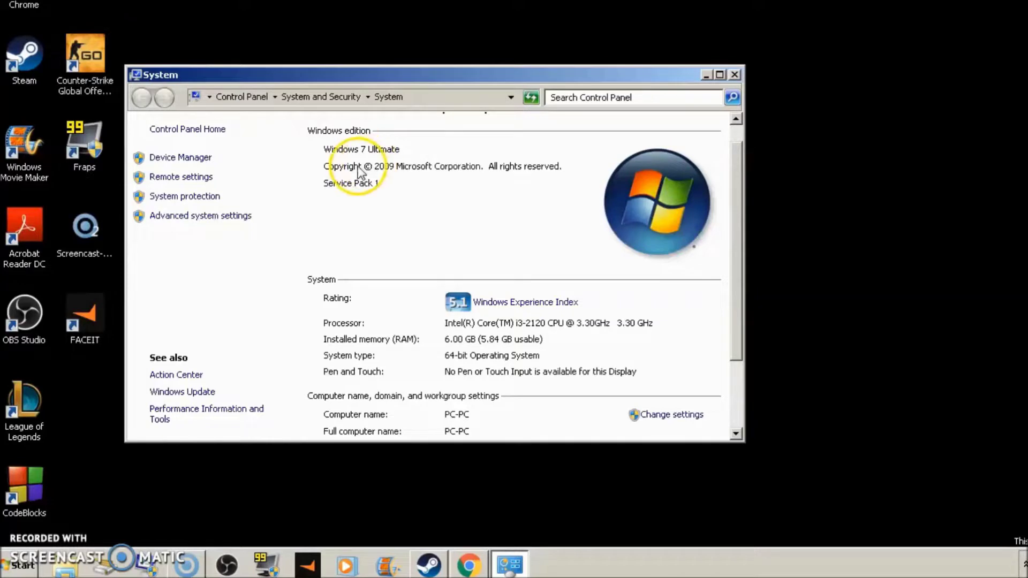
click(228, 51)
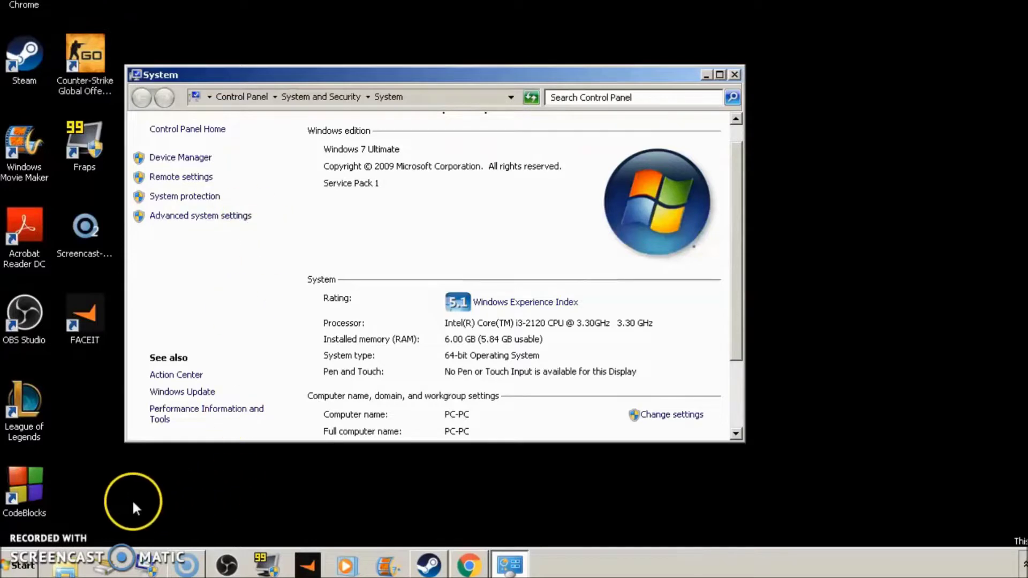
click(22, 563)
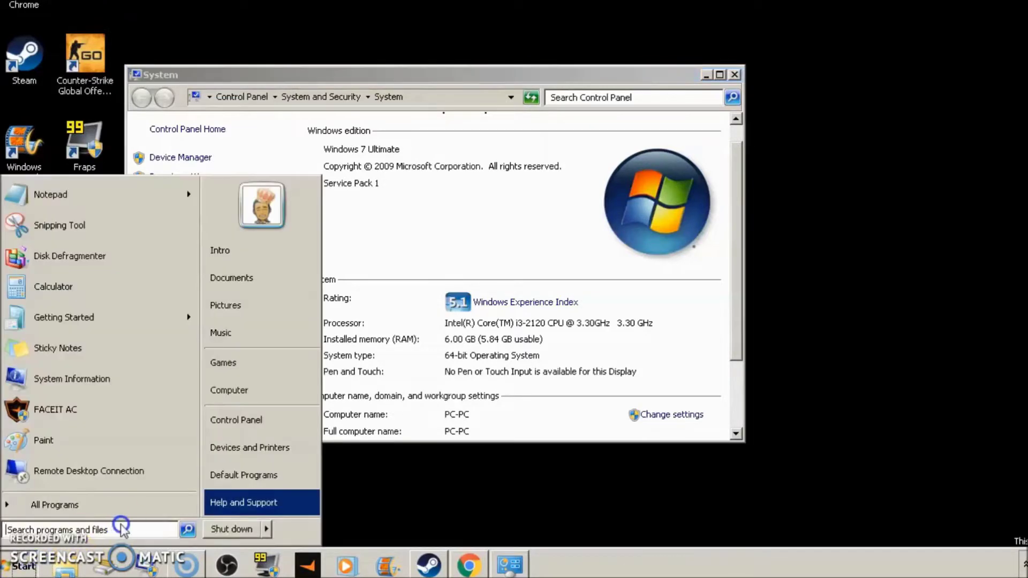
text(system )
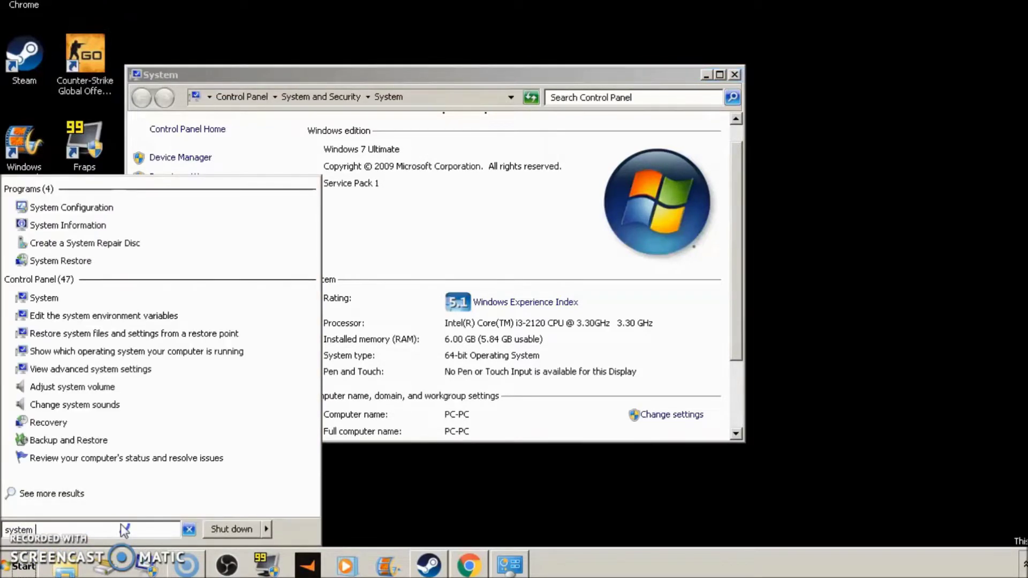
text(configuration)
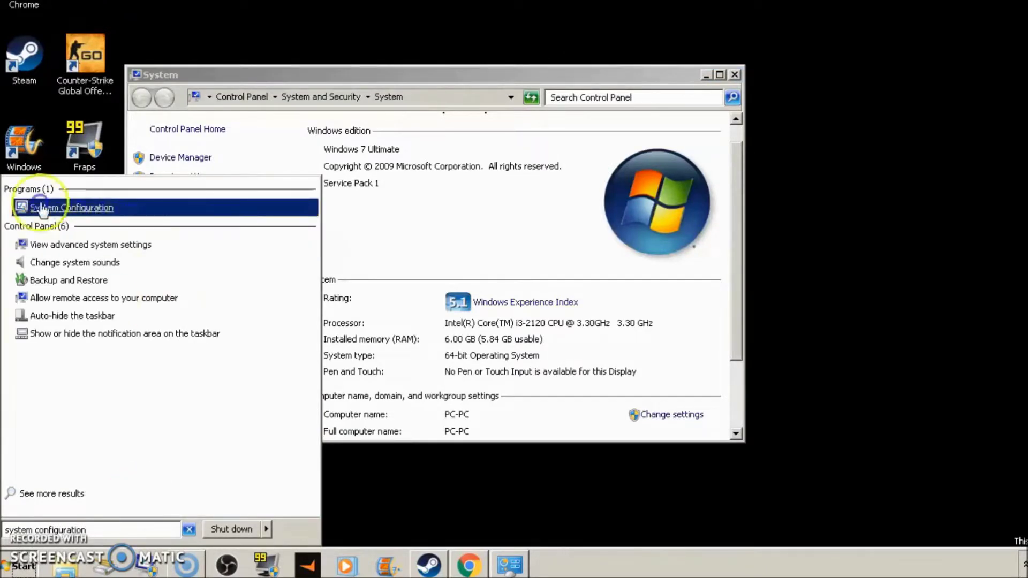
click(259, 217)
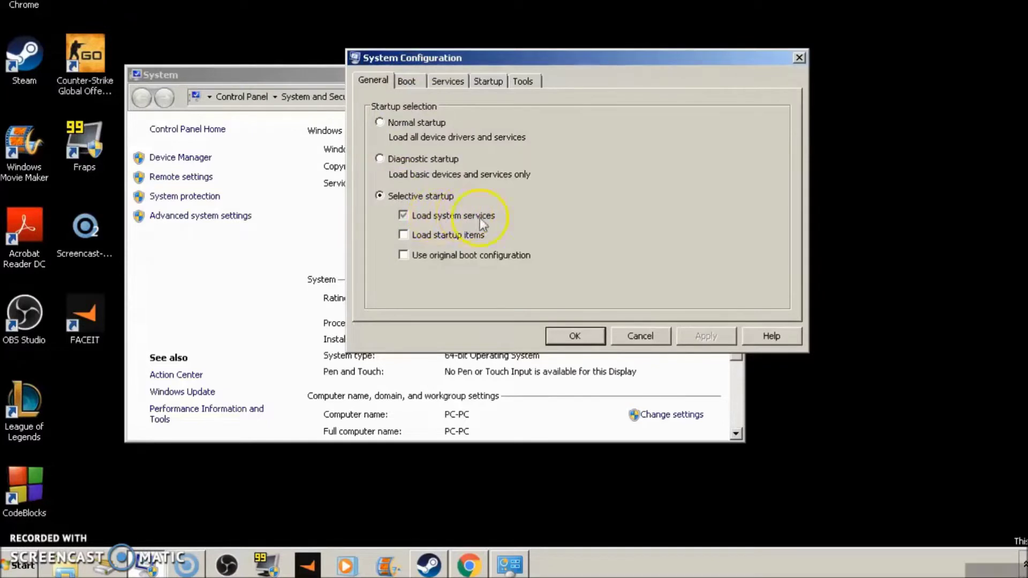
In Boot advanced options, limit the number of processors to 4
click(407, 82)
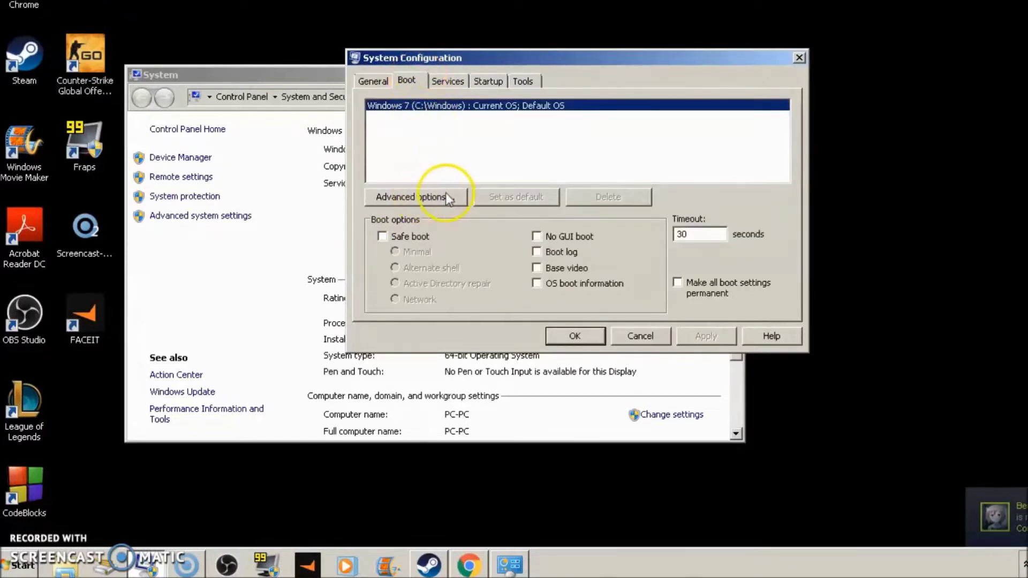
click(422, 198)
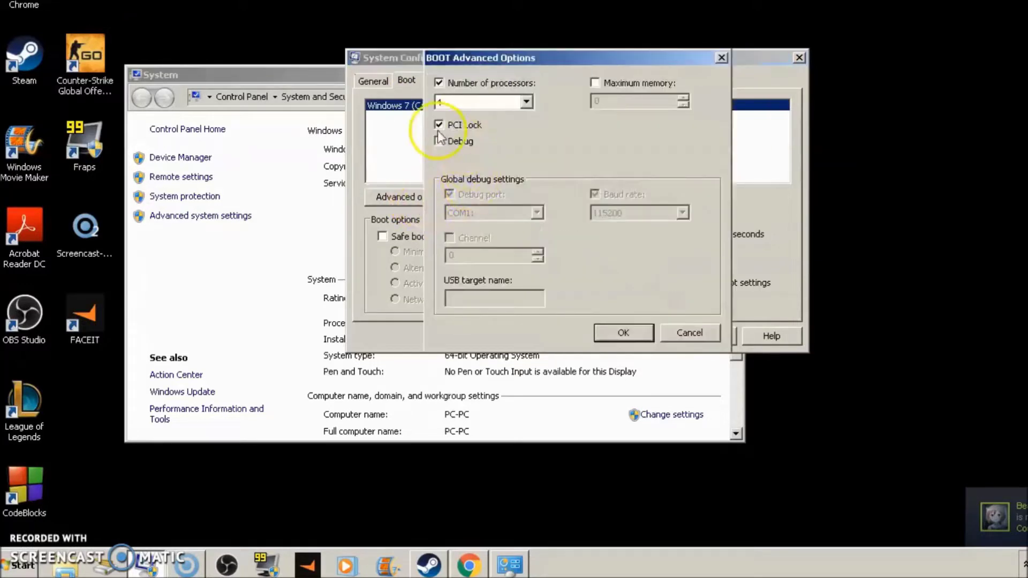
click(468, 83)
click(467, 83)
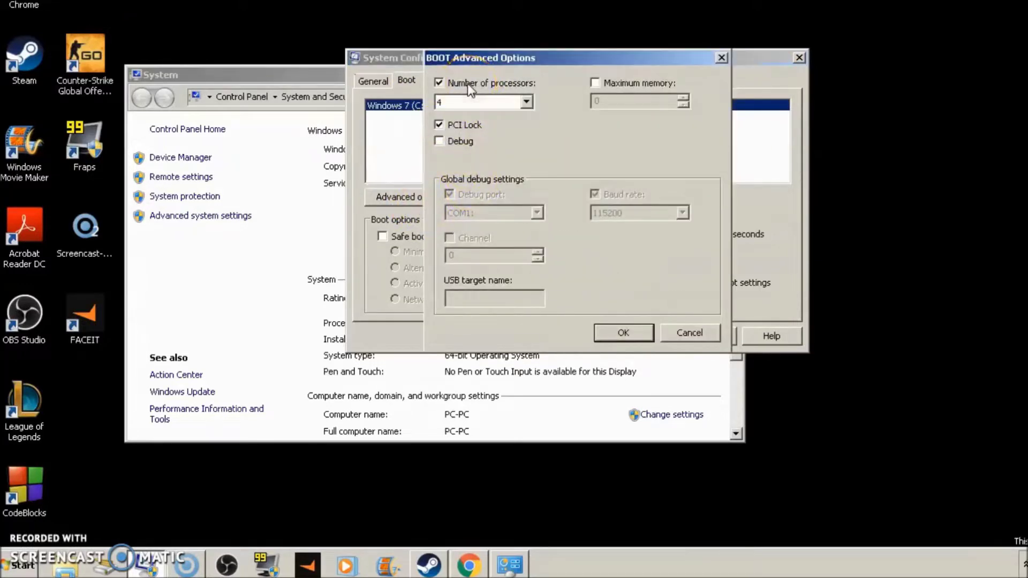
click(476, 101)
click(460, 147)
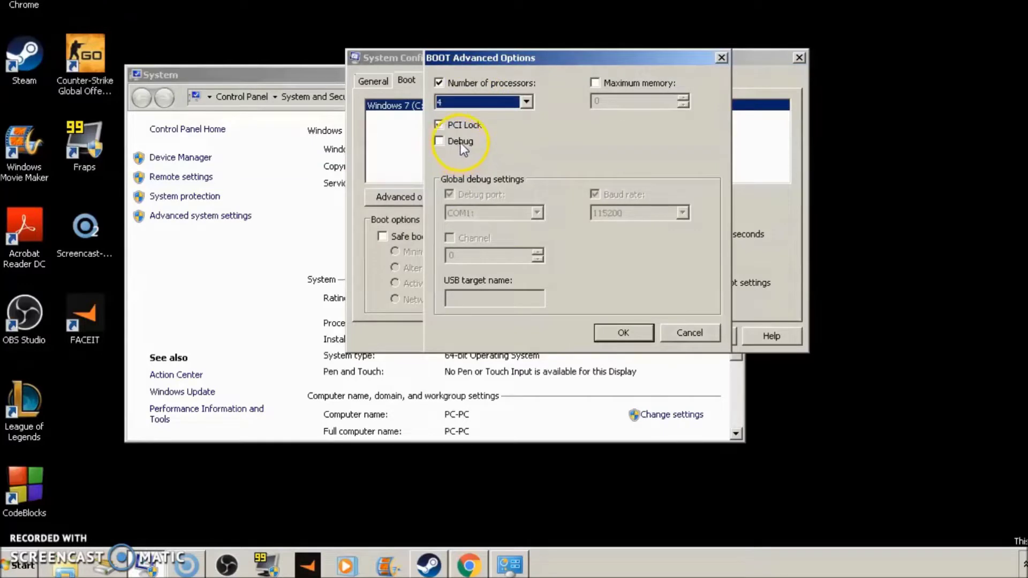
double_click(472, 127)
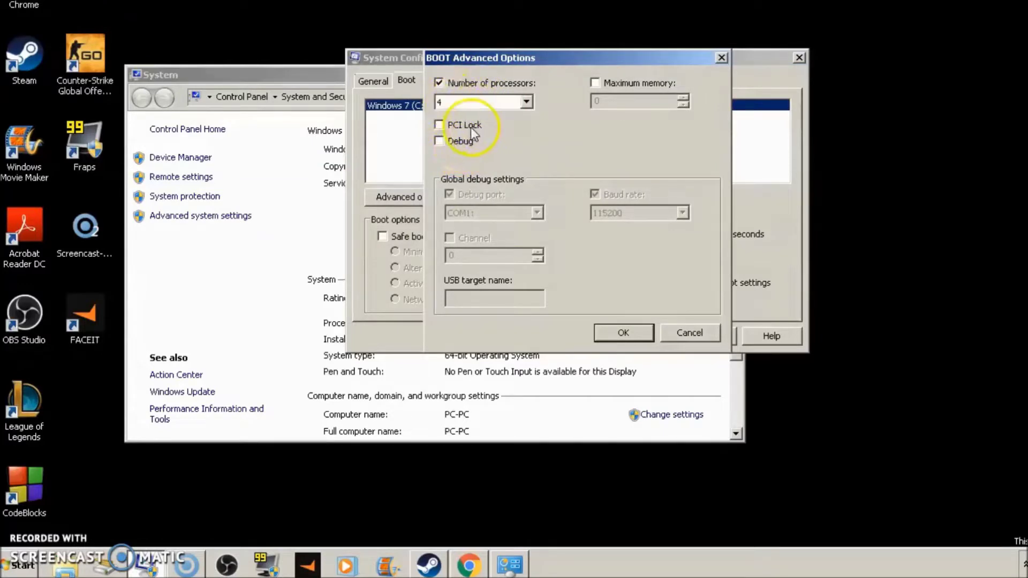
Apply the boot change and exit System Configuration without restarting
click(623, 332)
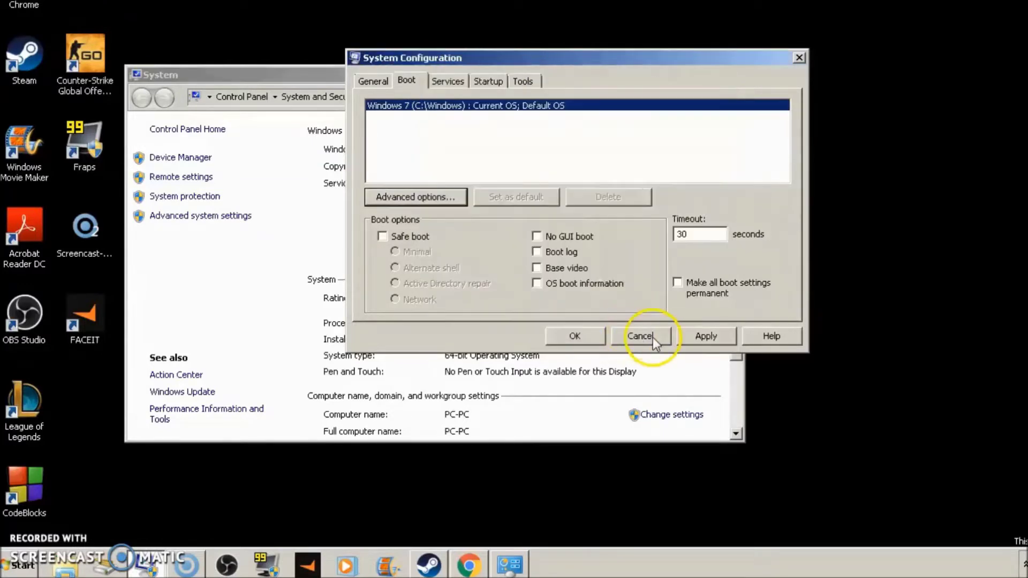
click(695, 331)
click(573, 343)
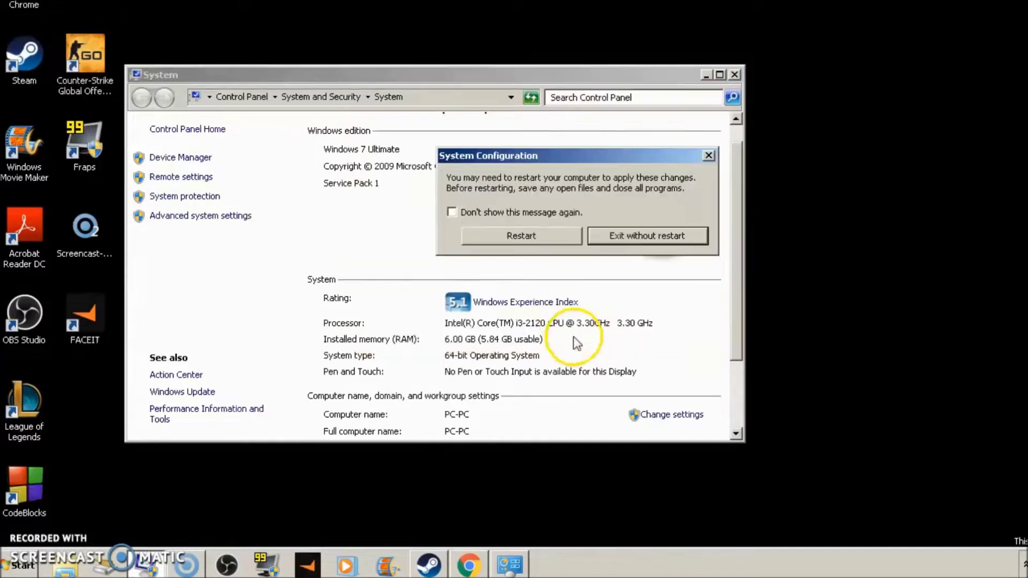
click(611, 236)
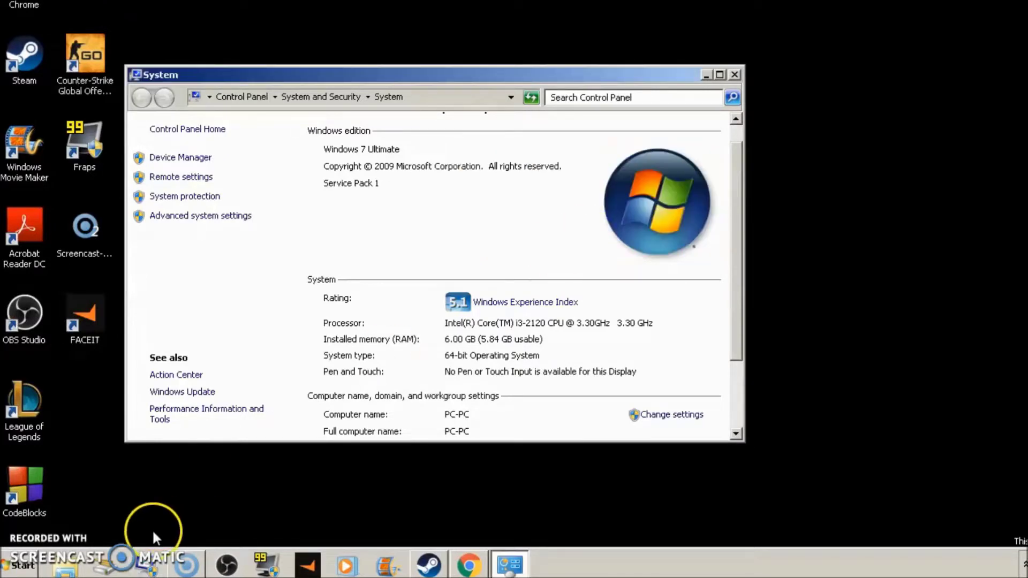
Reopen System Configuration via a 'sys' search and sort Services by Manufacturer
click(21, 565)
text(sys)
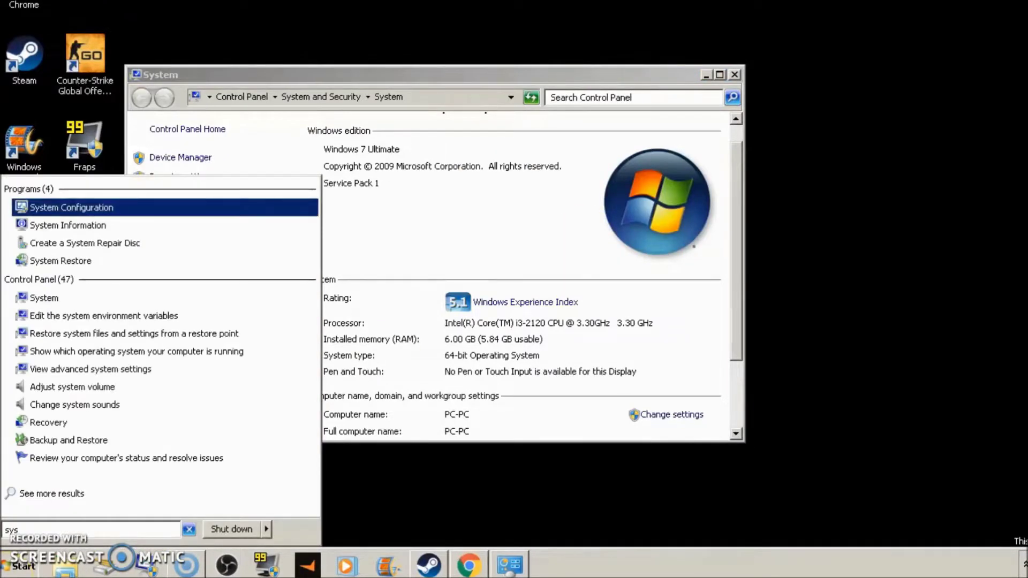
click(69, 207)
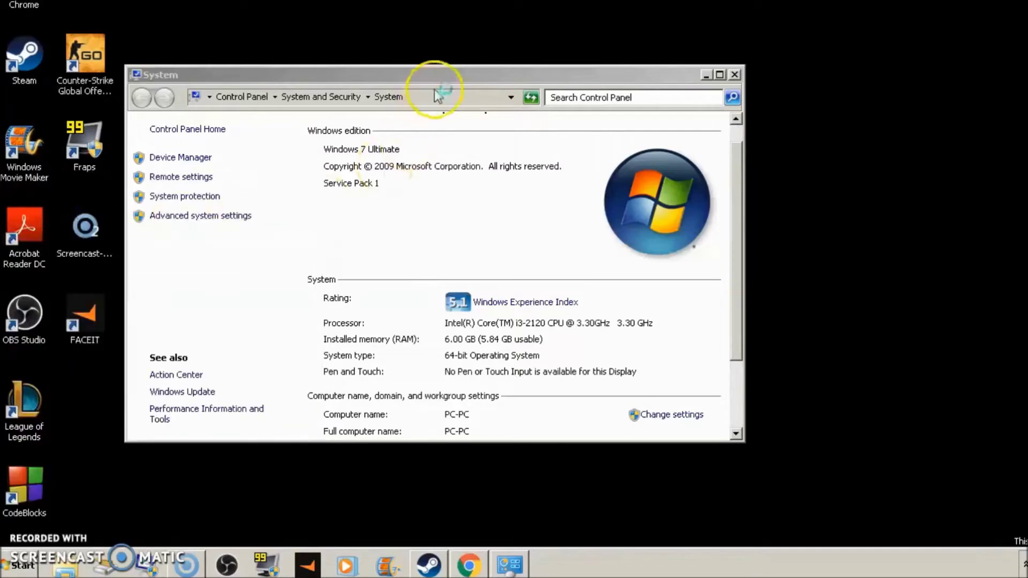
click(478, 81)
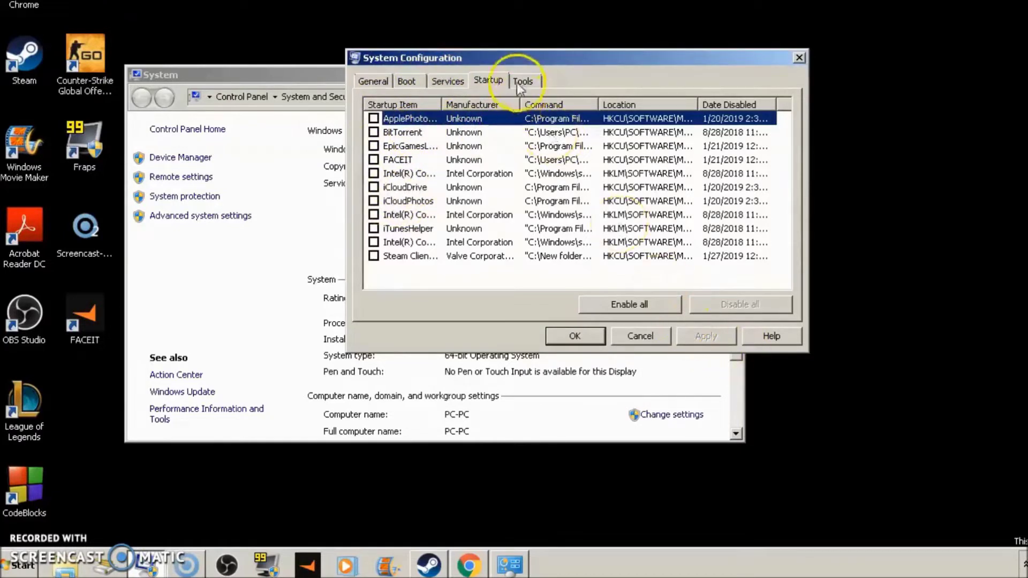
click(437, 79)
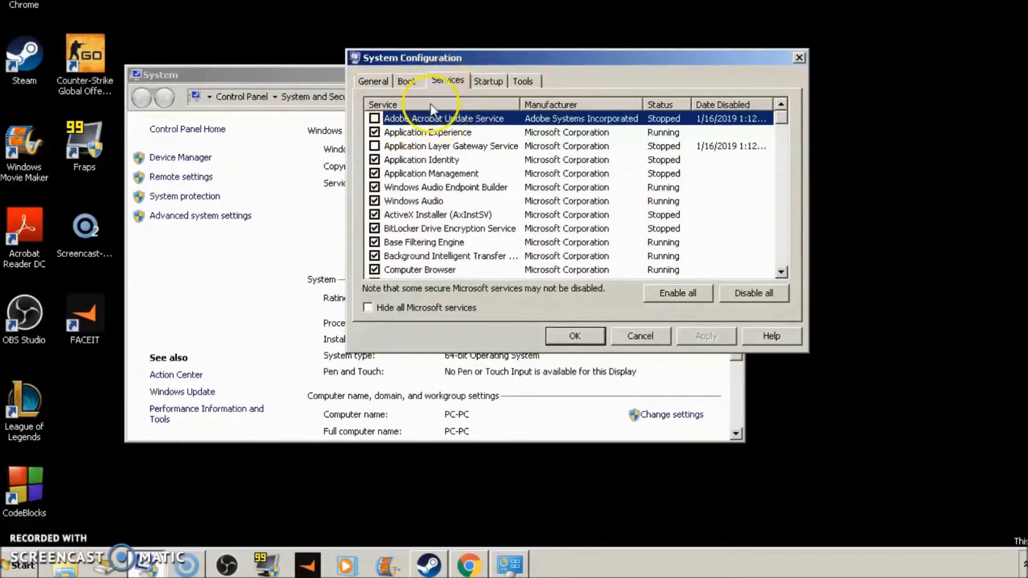
click(549, 105)
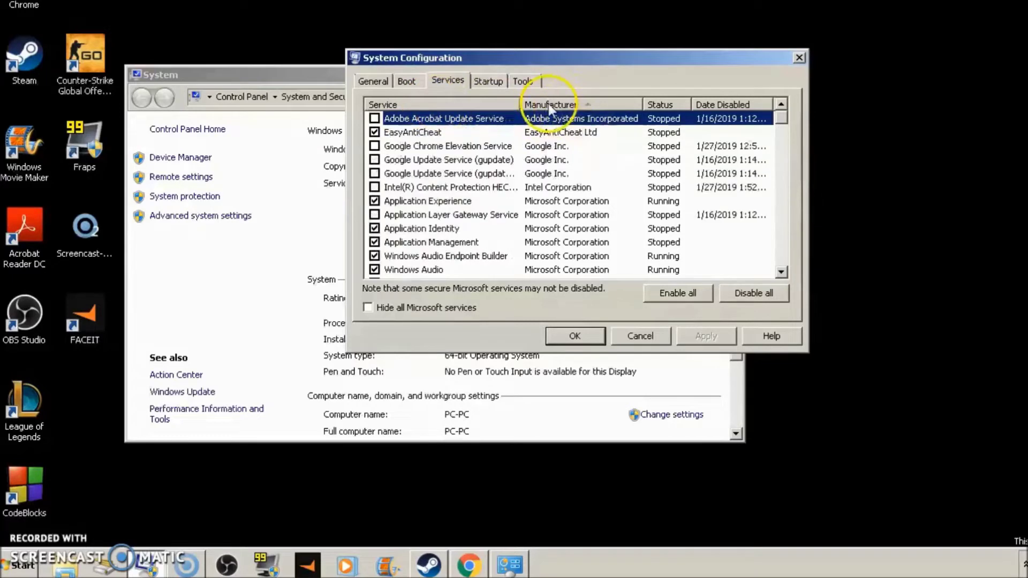
Uncheck the EasyAntiCheat service, apply, and exit without restarting
click(563, 202)
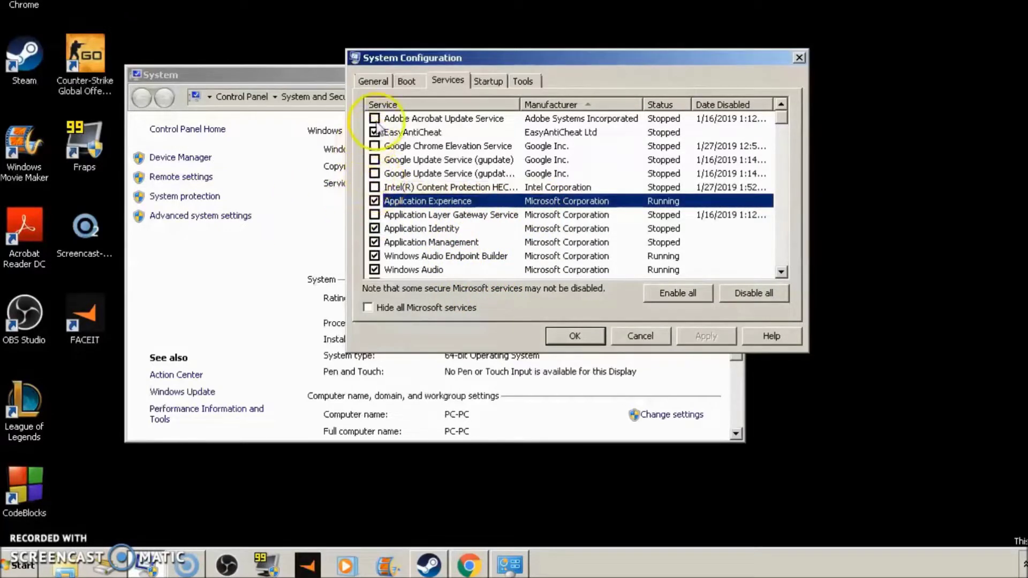
click(528, 173)
click(536, 145)
click(375, 132)
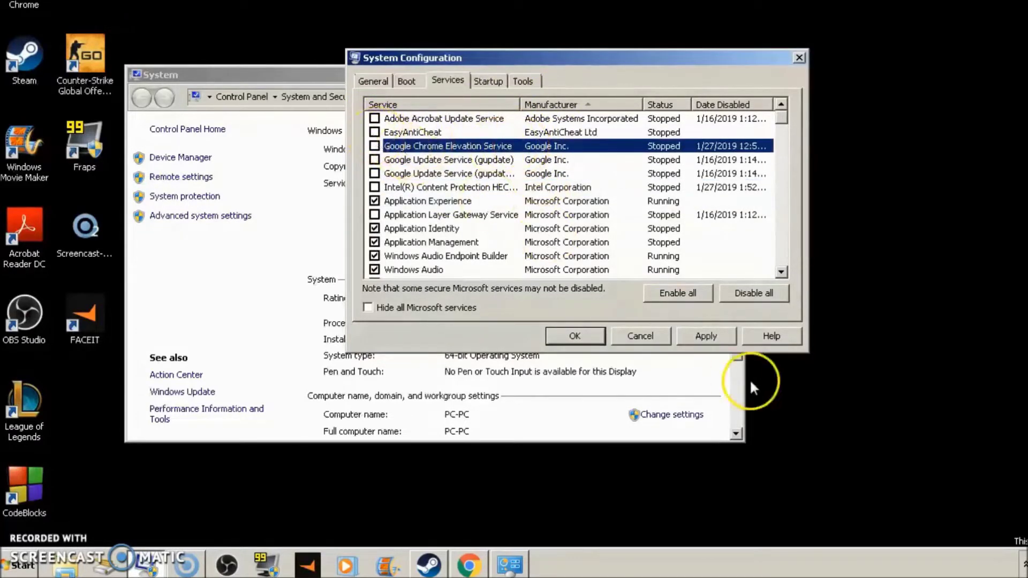
click(699, 336)
click(575, 336)
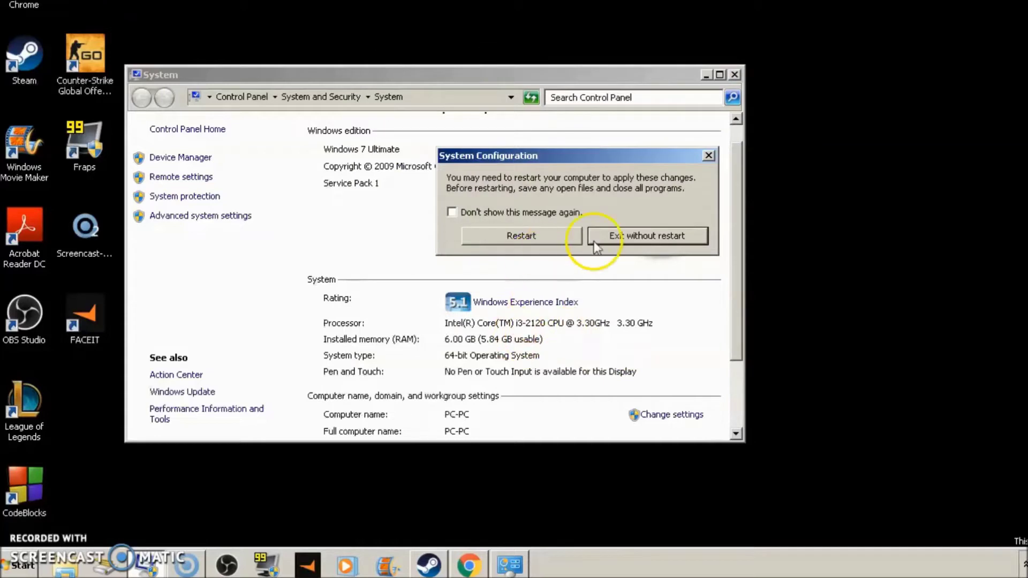
click(628, 240)
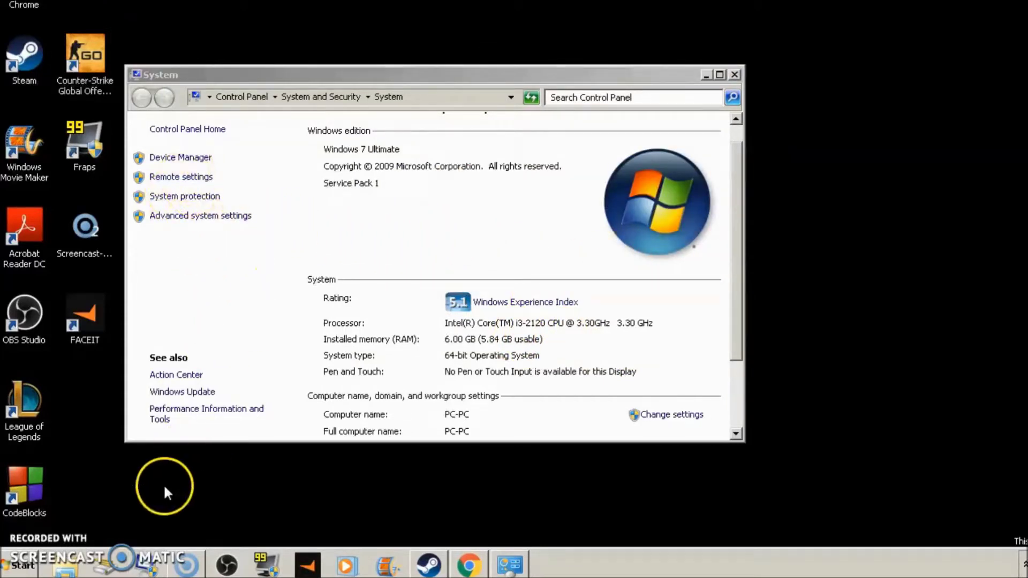
Launch Disk Cleanup scanning drive C:, then search Start for %temp%
click(21, 565)
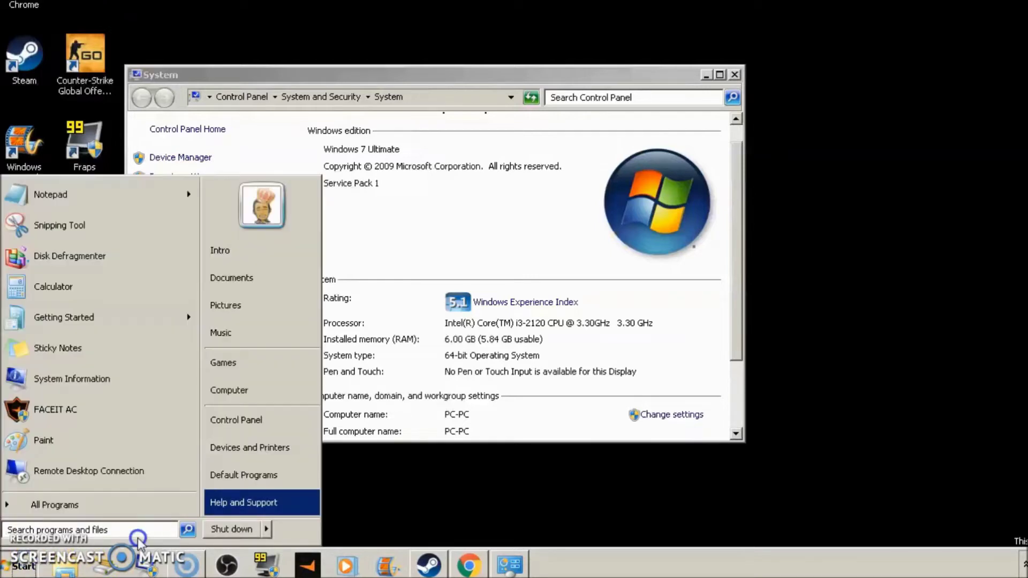
text(disk clea)
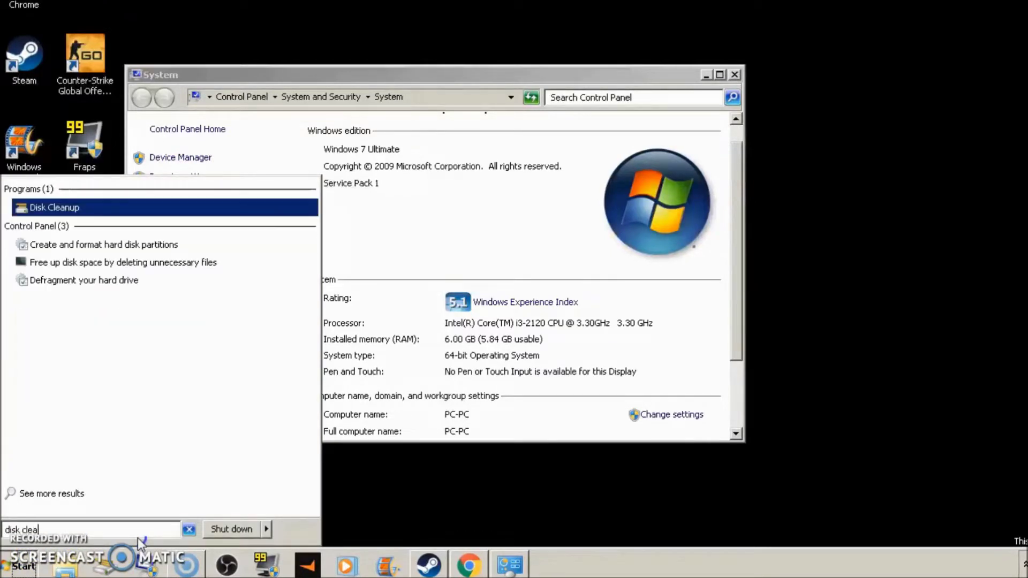
key(Return)
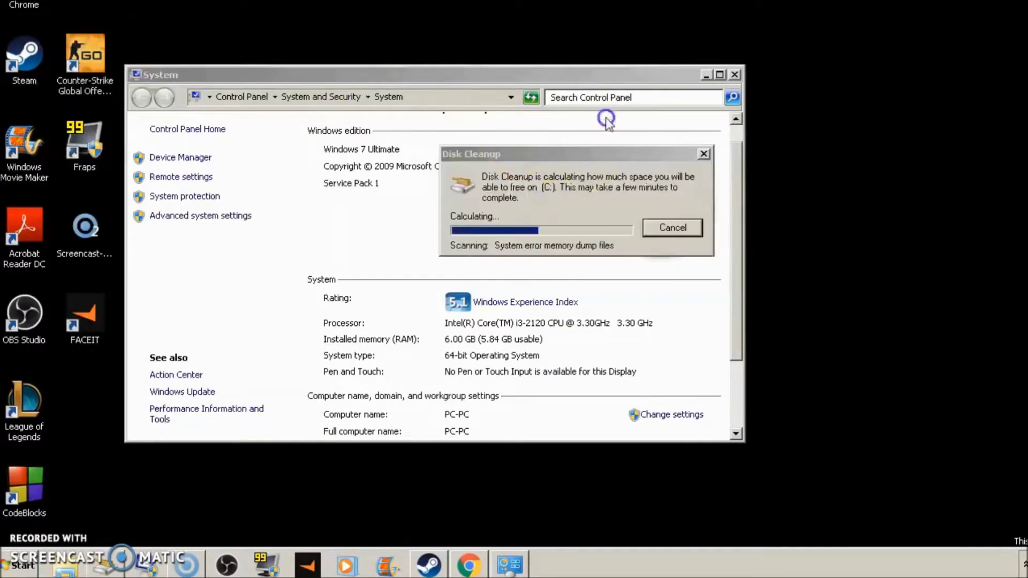
drag(543, 156, 464, 171)
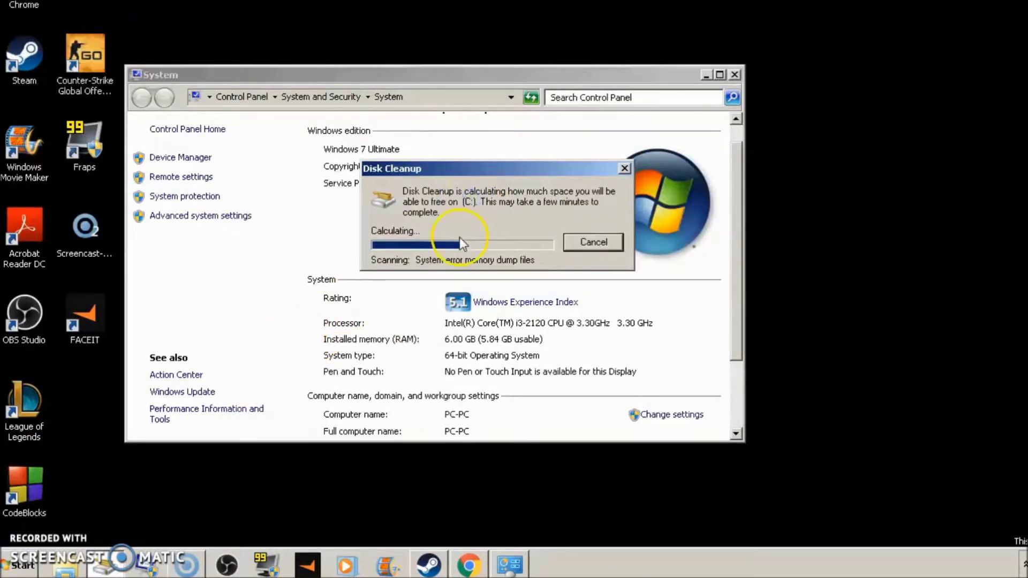
click(22, 565)
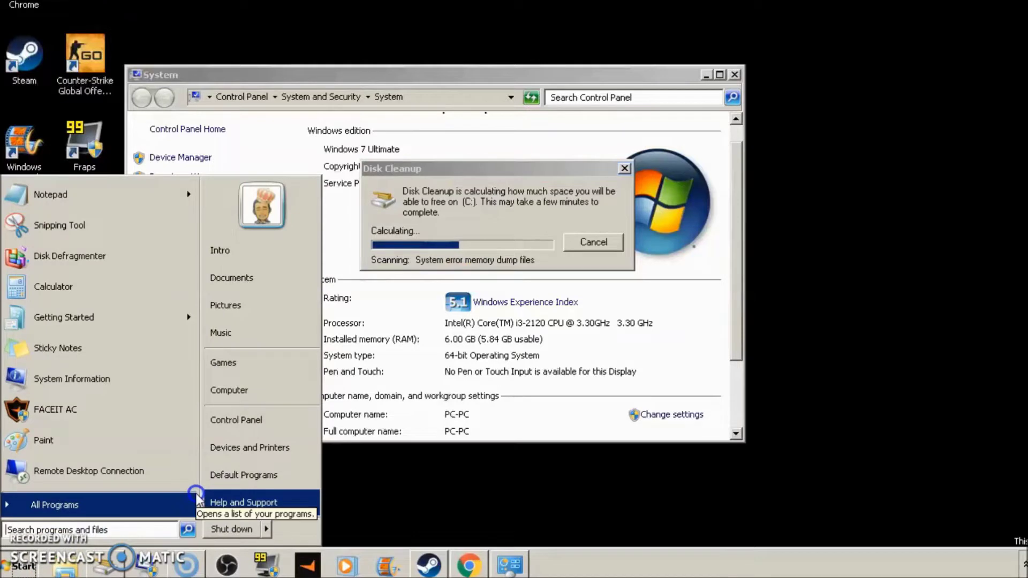
text(%tem)
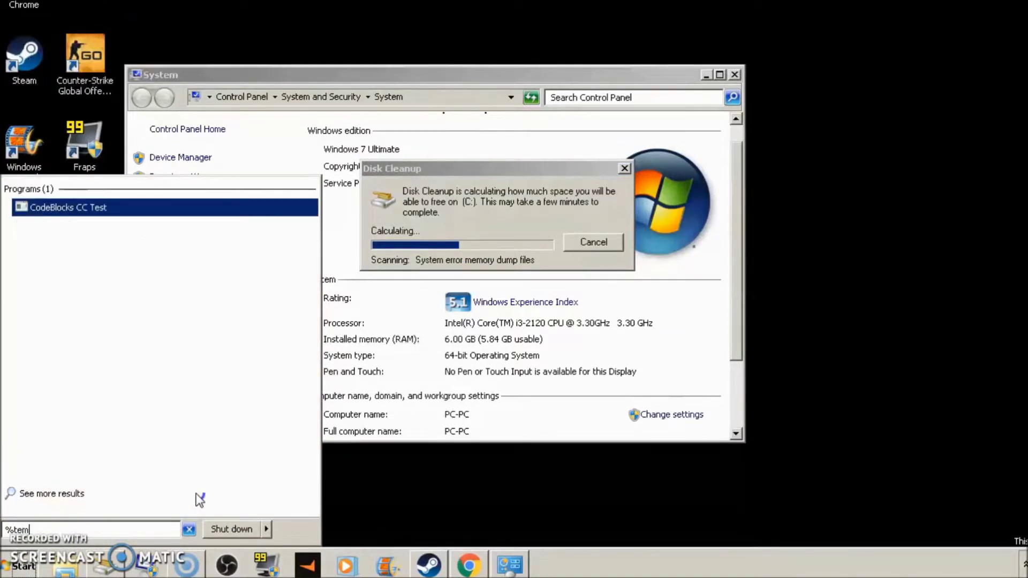
text(p%)
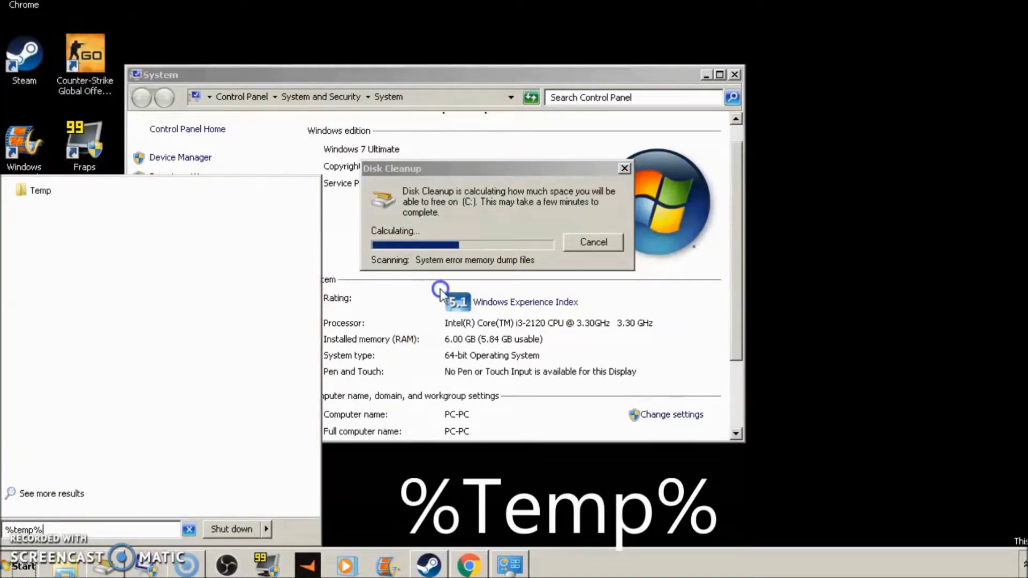
Delete all items in the Temp folder, skipping the two in-use folders
click(56, 193)
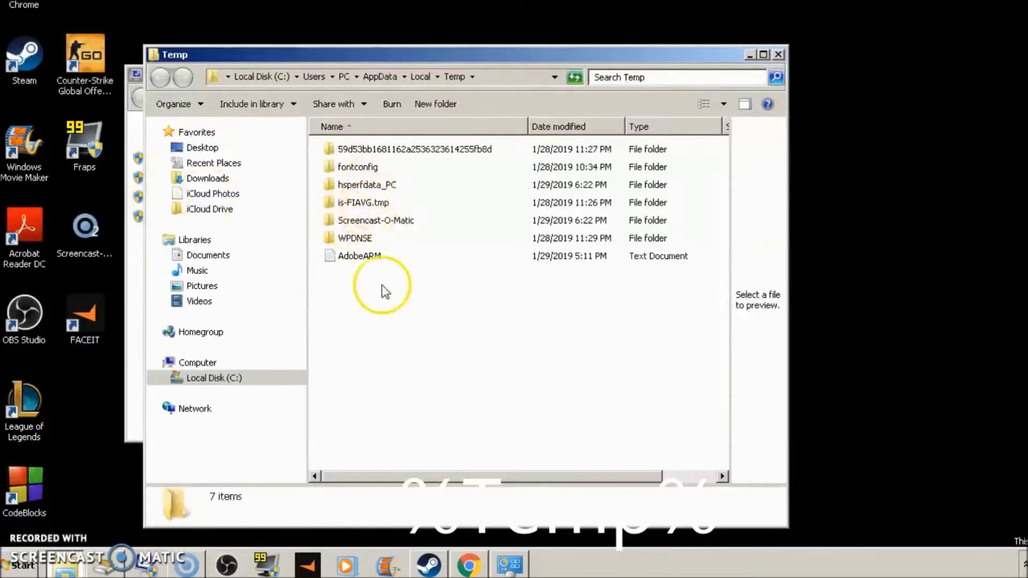
drag(382, 285, 362, 152)
key(Delete)
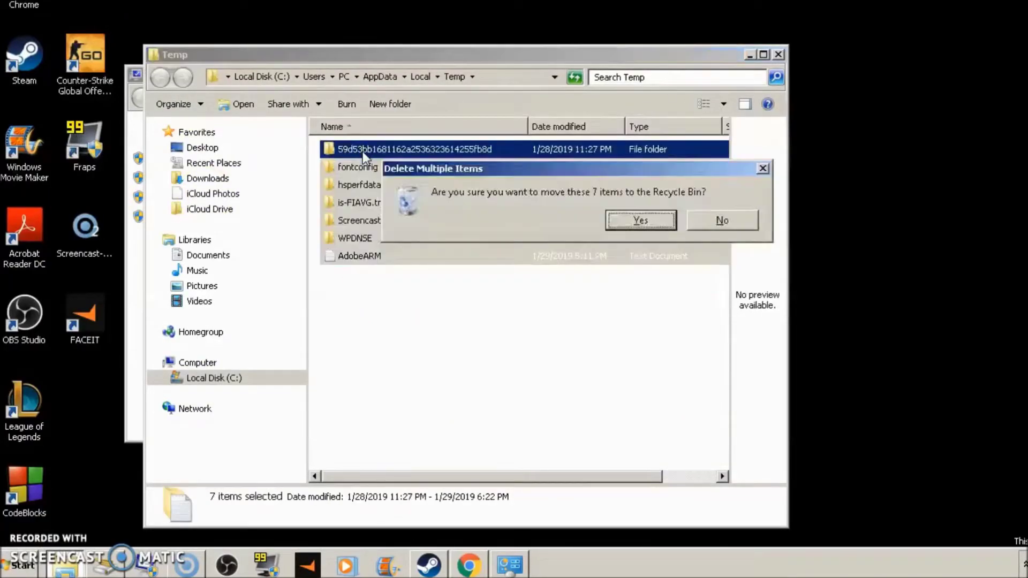
key(Return)
click(635, 276)
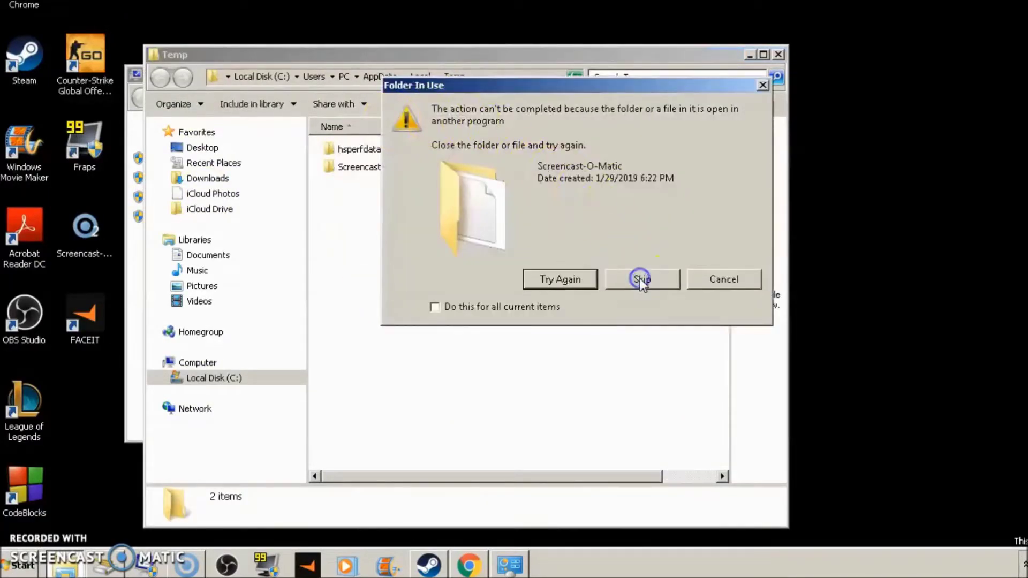
click(641, 276)
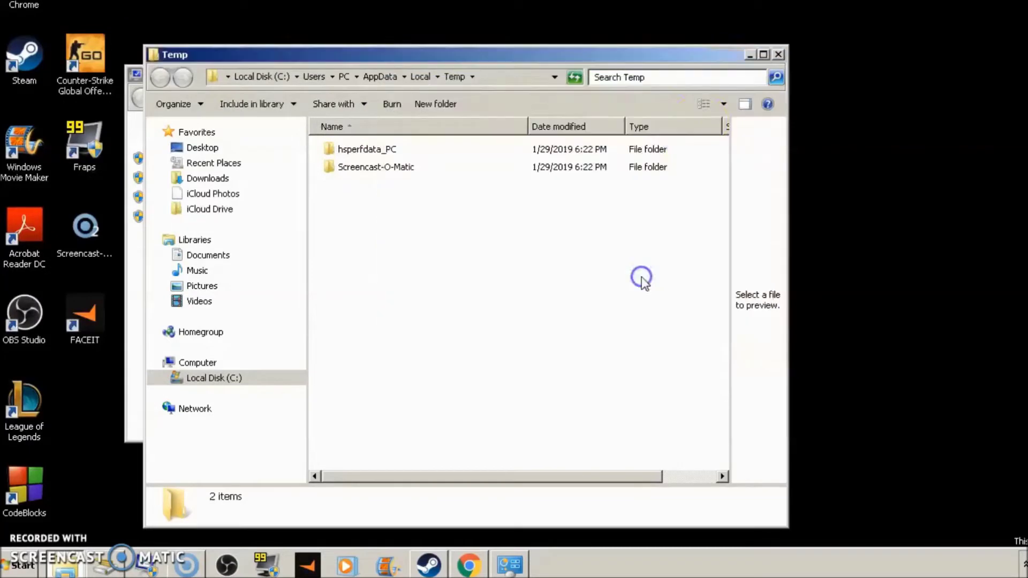
Close the Temp window holding only hsperfdata_PC and Screencast-O-Matic, and select the Recycle Bin
click(780, 54)
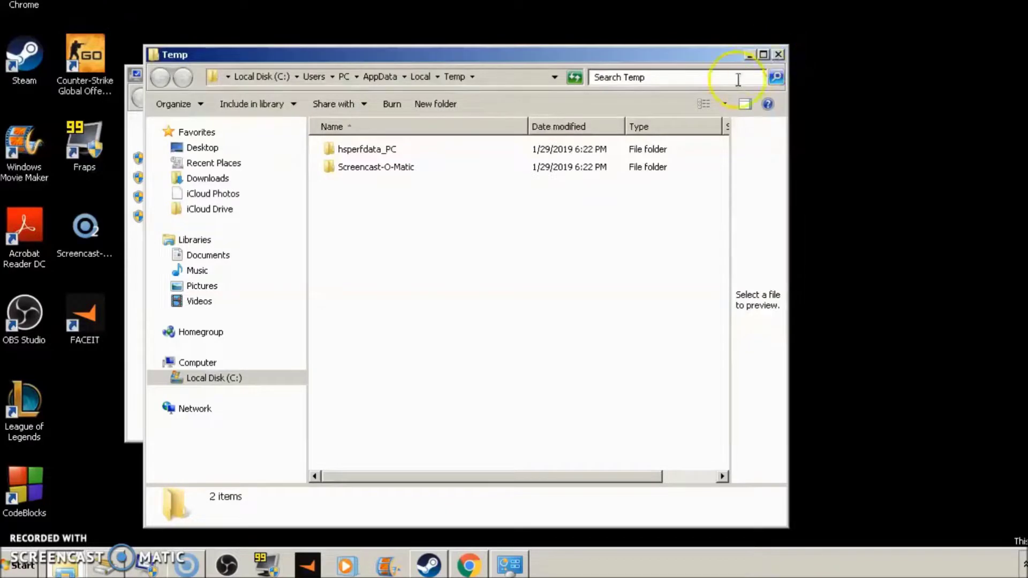
key(ctrl+a)
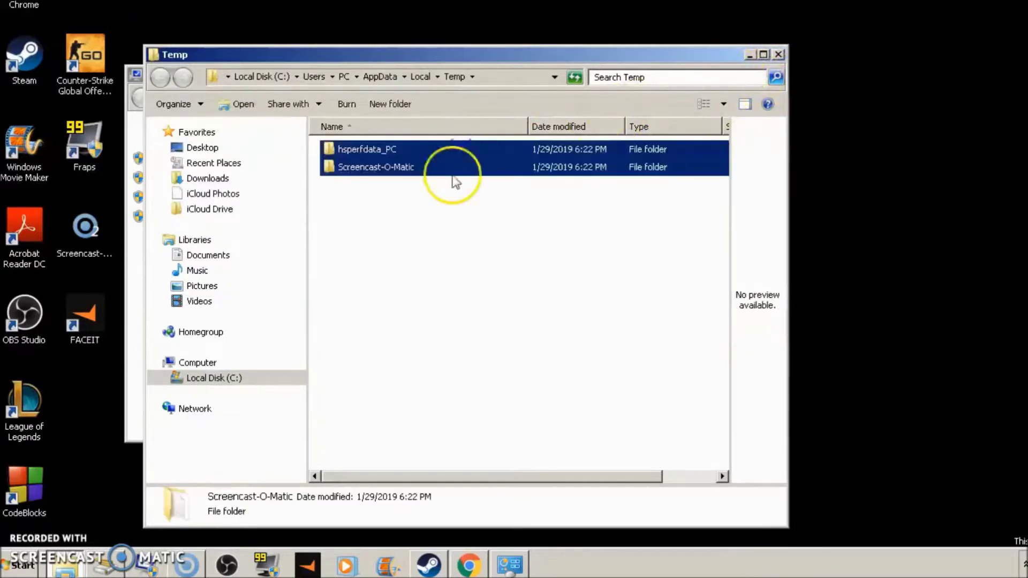
click(466, 213)
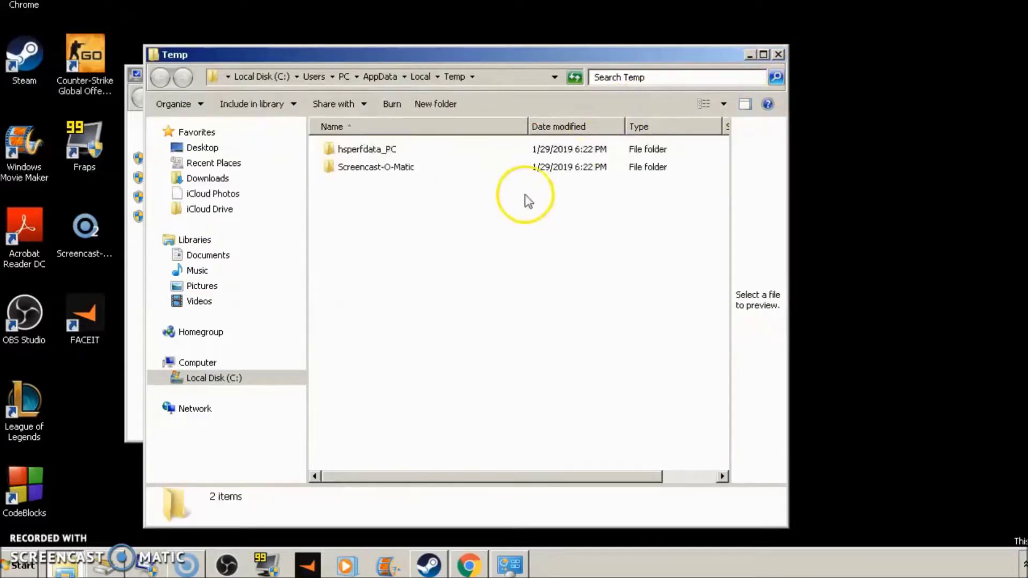
click(779, 56)
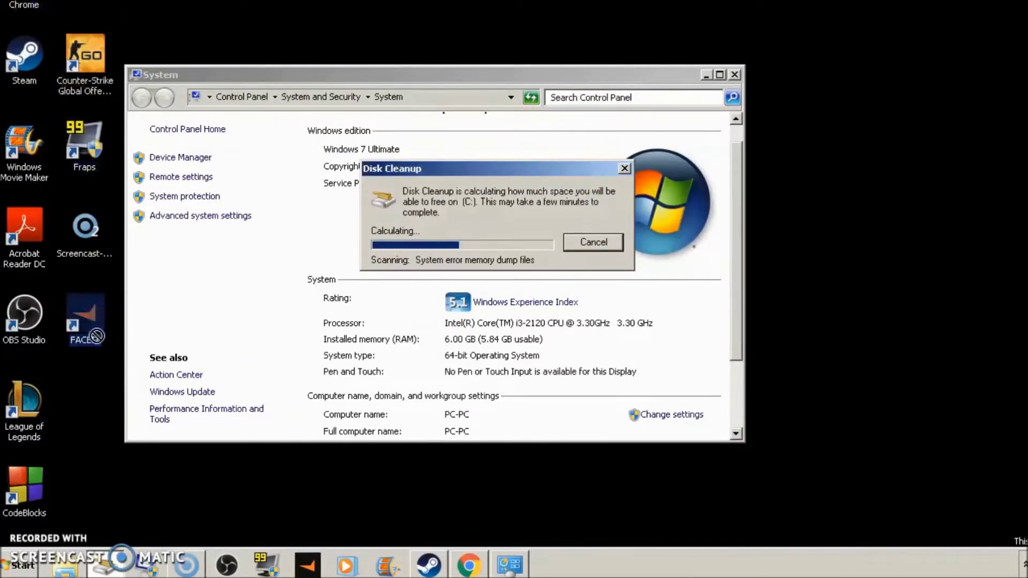
click(100, 395)
Empty the Recycle Bin, then search Start for 'disk defra'
right_click(91, 406)
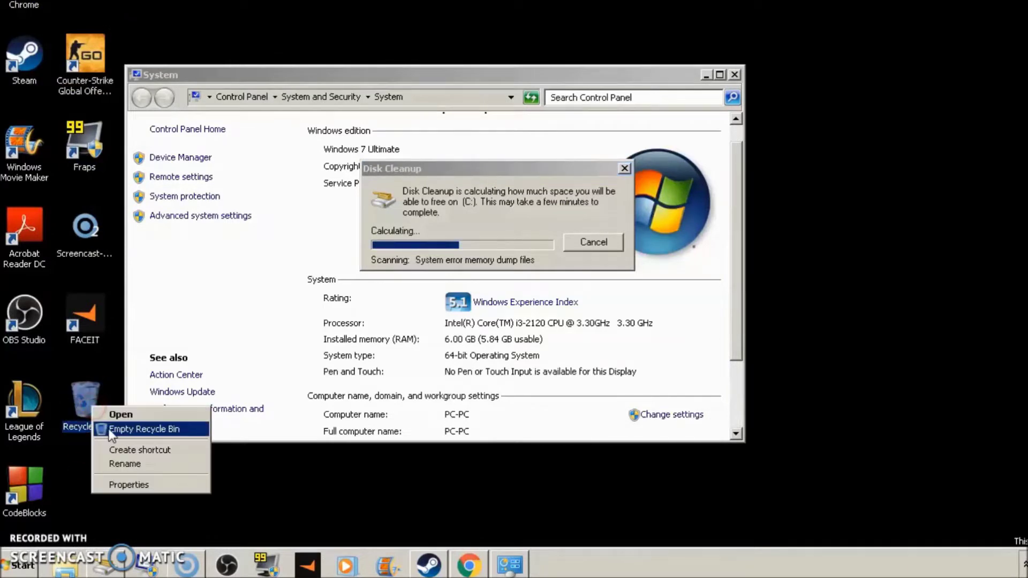
click(109, 427)
click(615, 229)
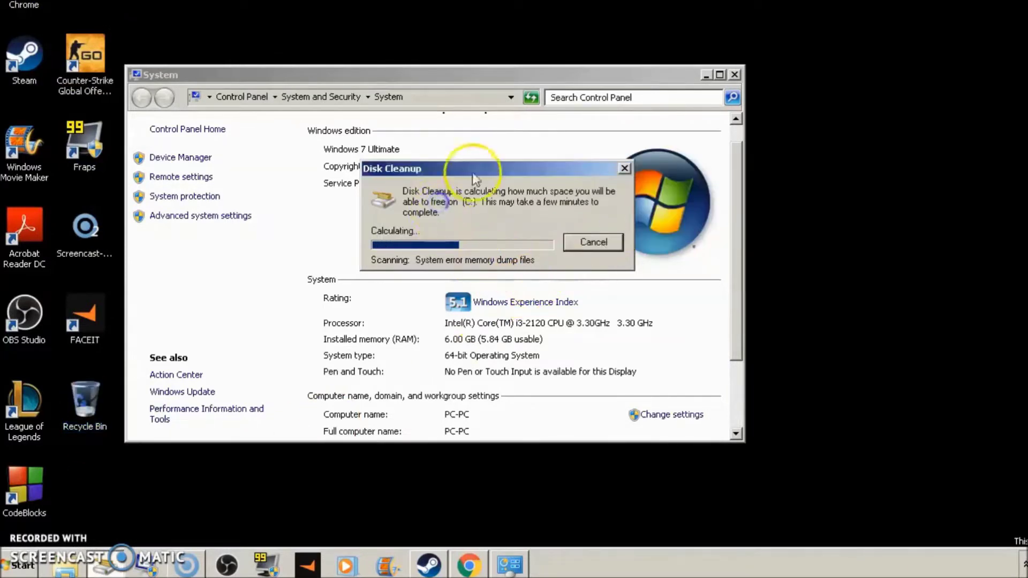
click(38, 563)
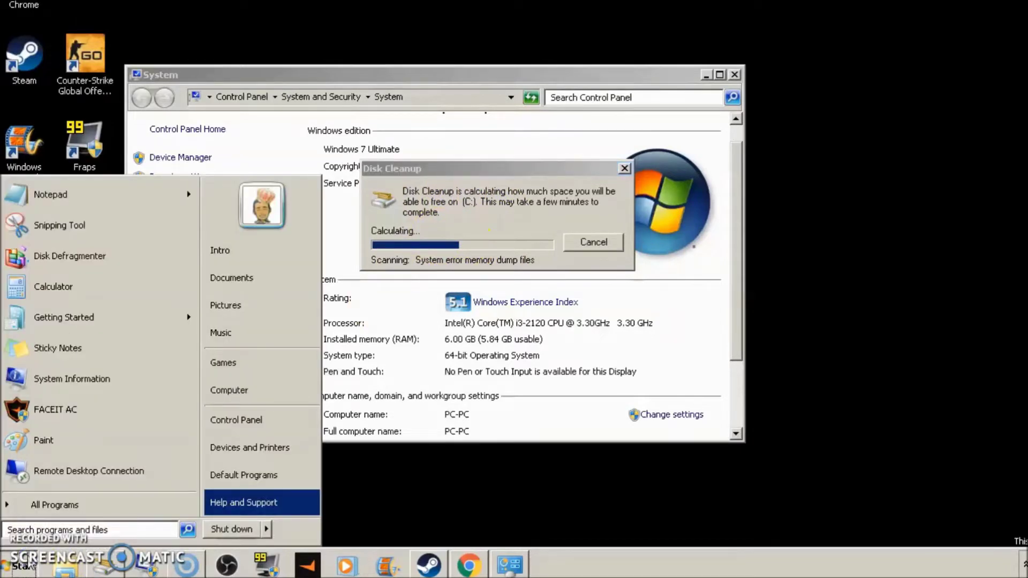
text(disk )
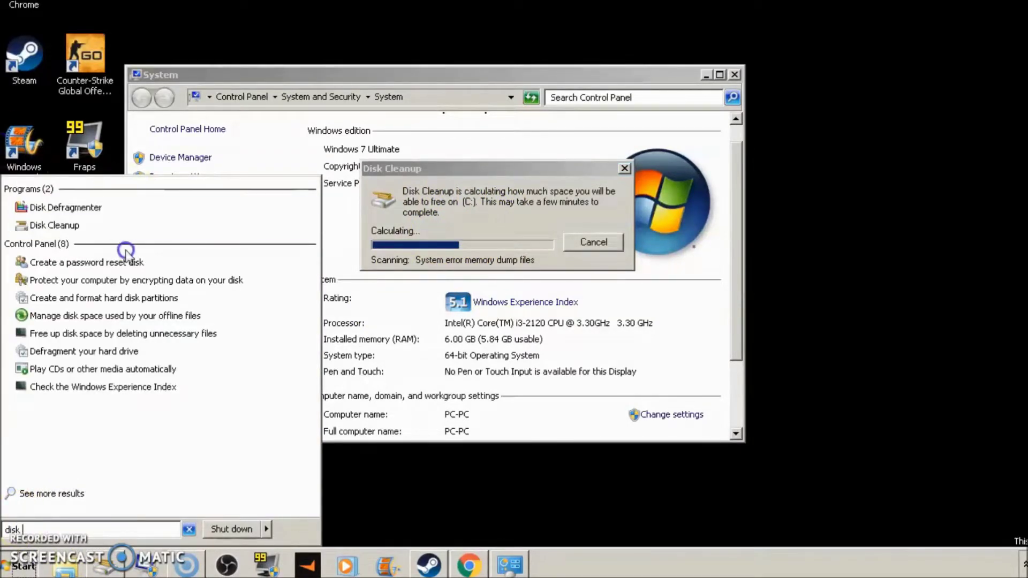
text(defra)
Start defragmenting drive (C:) in Disk Defragmenter and close its window
click(104, 207)
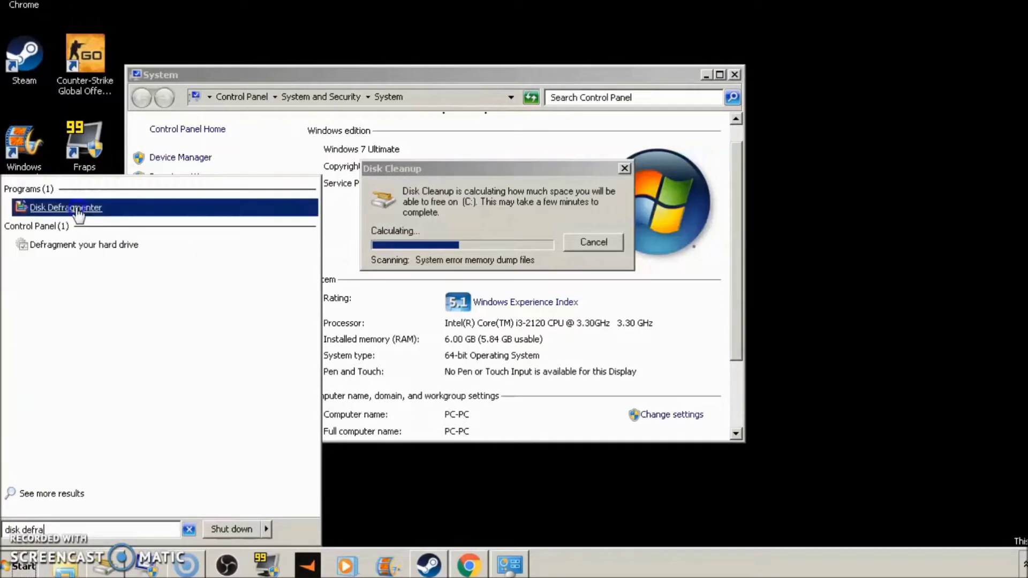
click(576, 229)
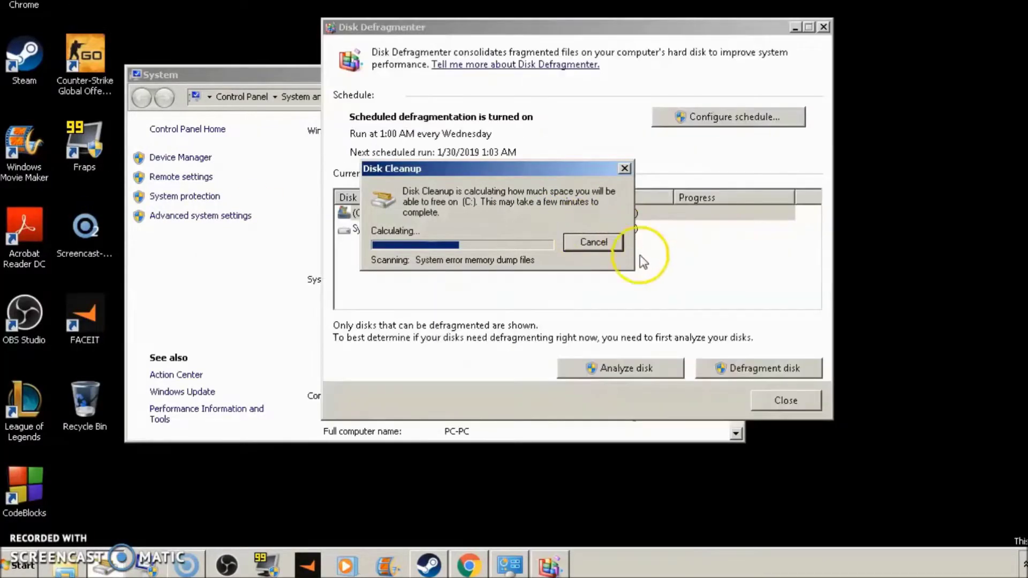
click(640, 255)
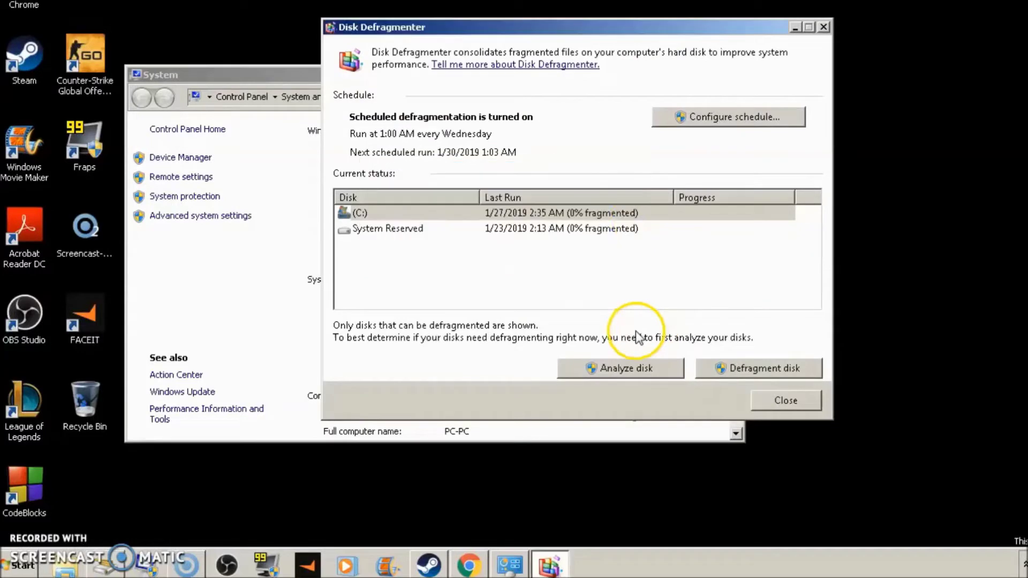
click(369, 213)
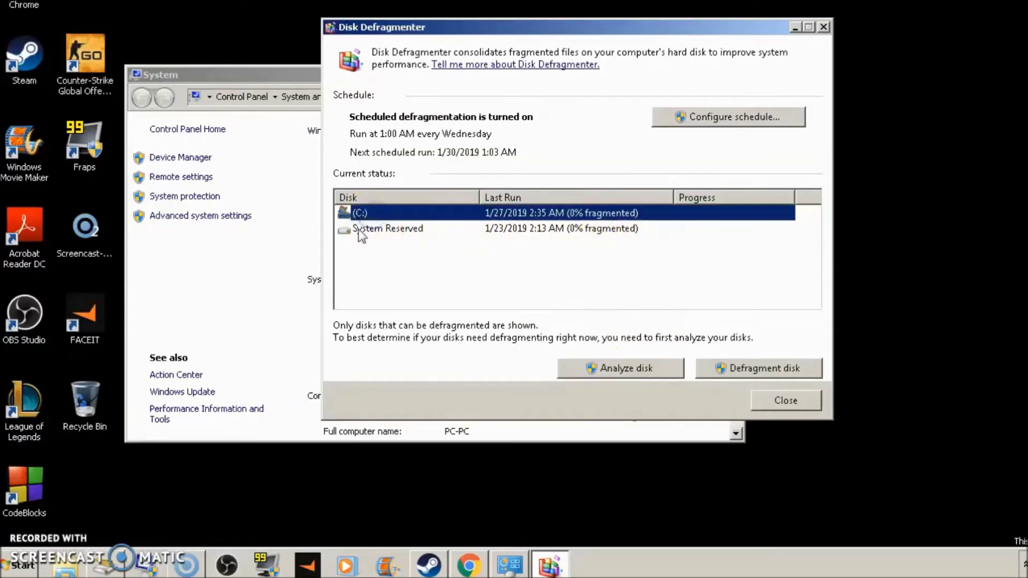
click(740, 368)
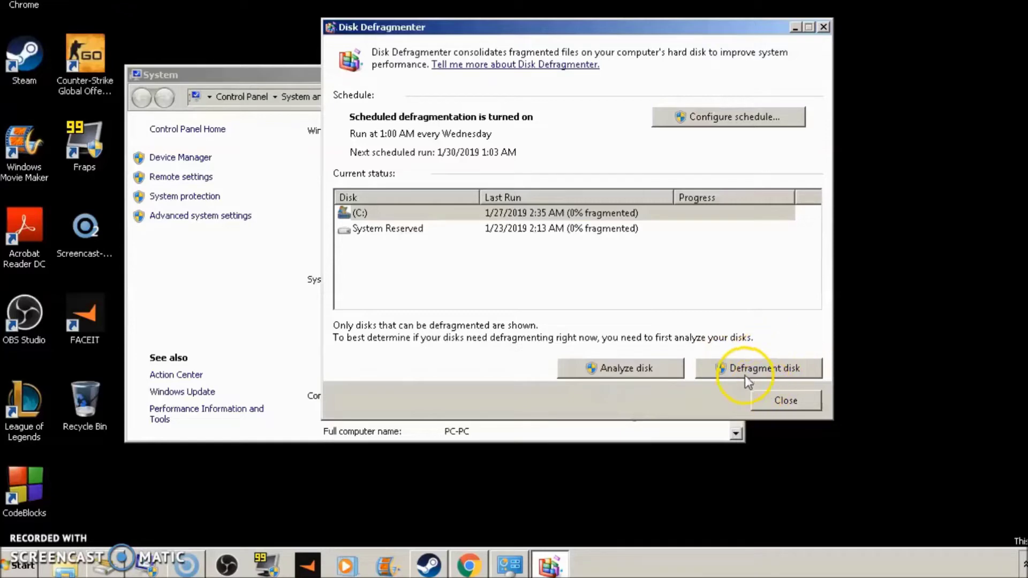
click(760, 372)
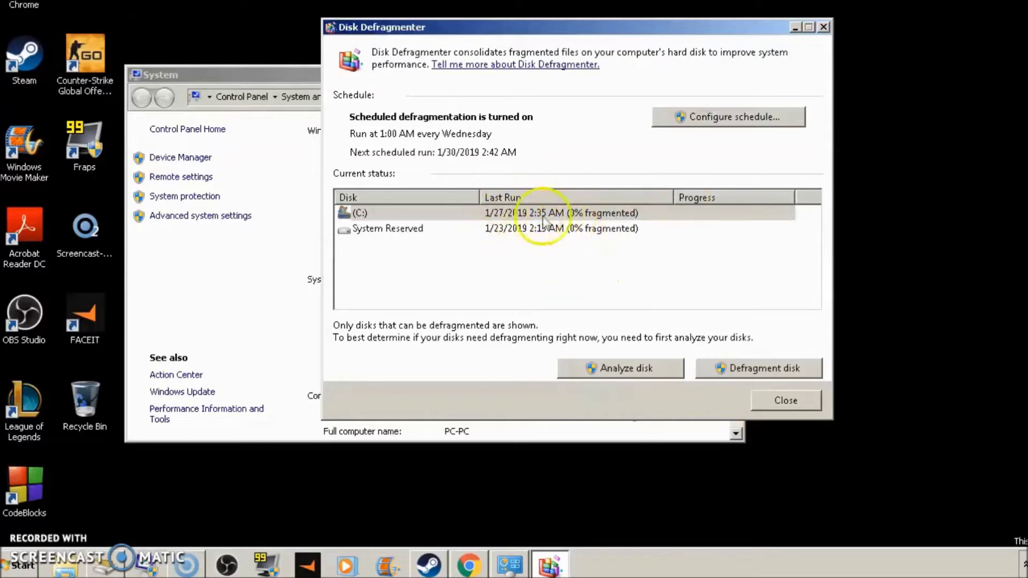
click(515, 562)
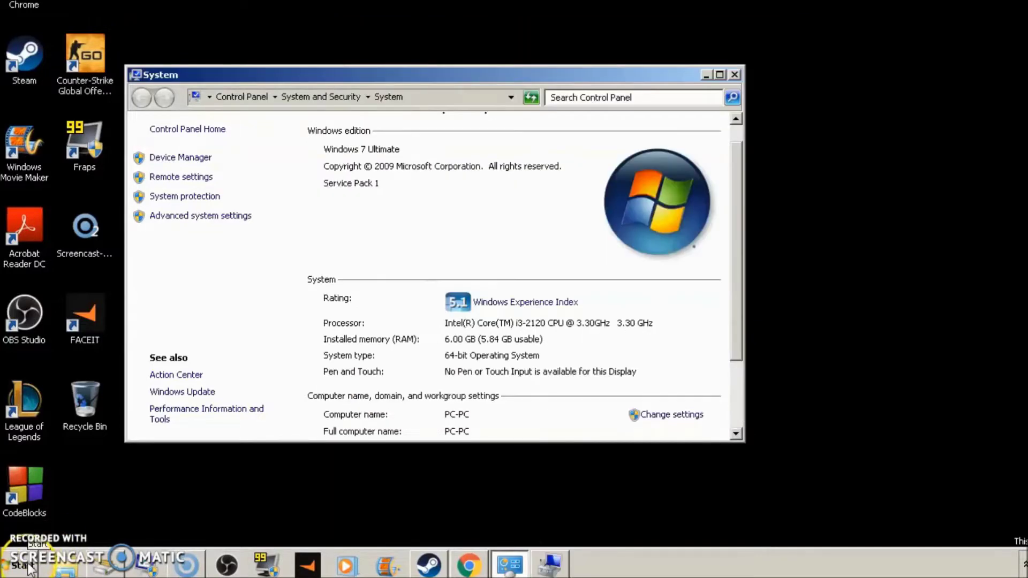
Search Start for 'service' and launch the Services tool
click(25, 567)
text(sr)
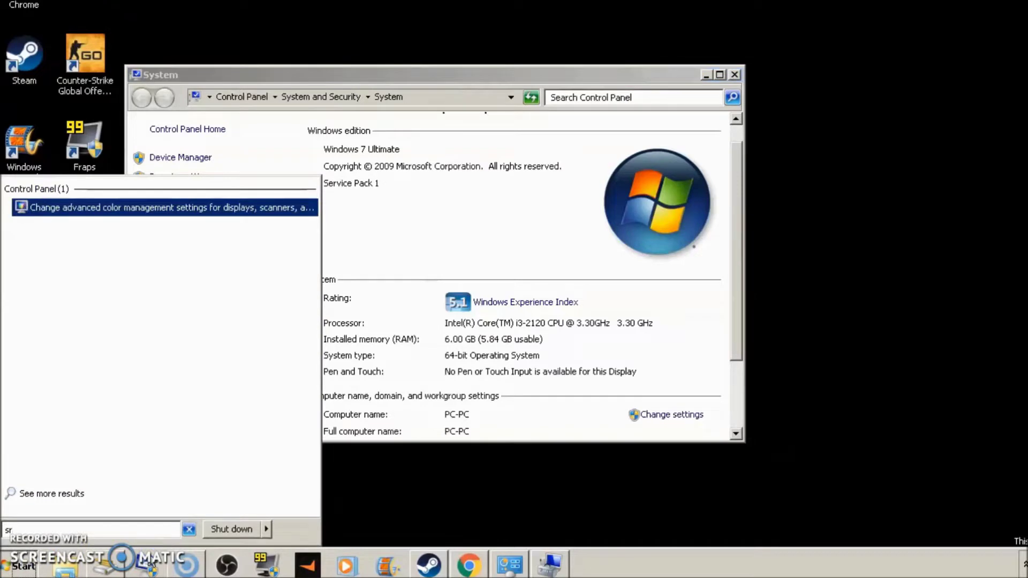
key(BackSpace)
text(ervice)
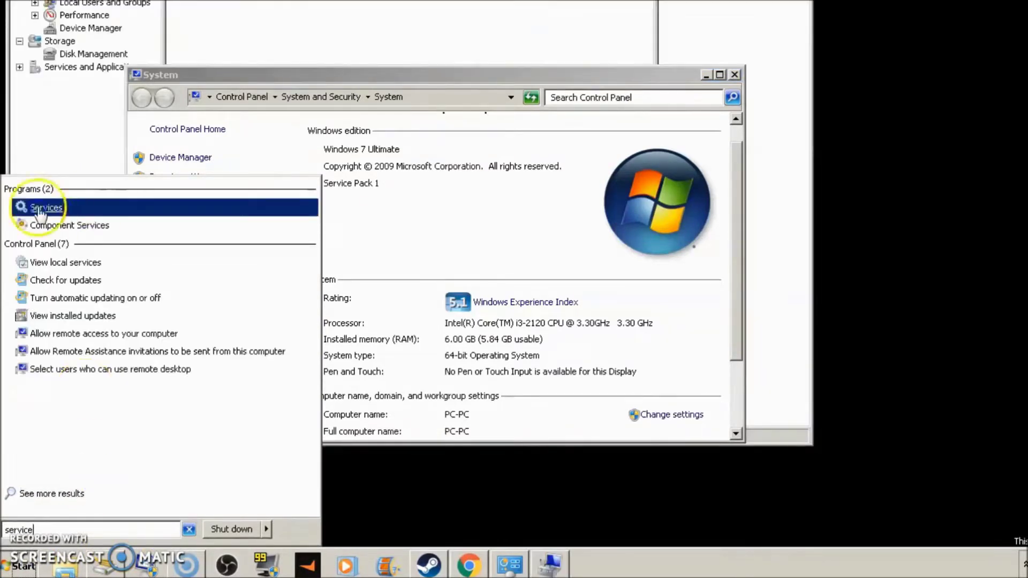
click(46, 207)
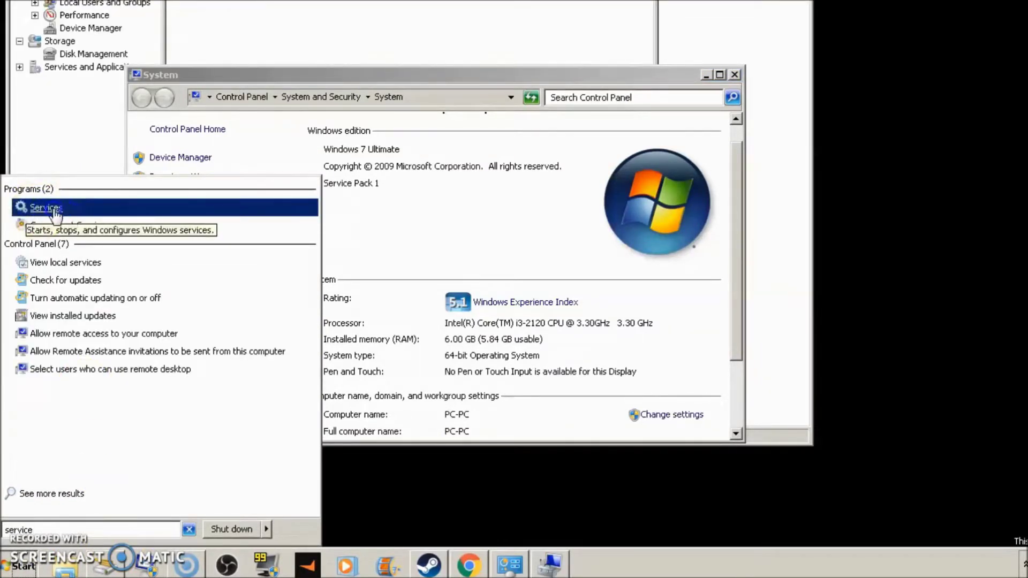
Close the stray Computer Management window and sort services by Status
click(436, 248)
click(780, 79)
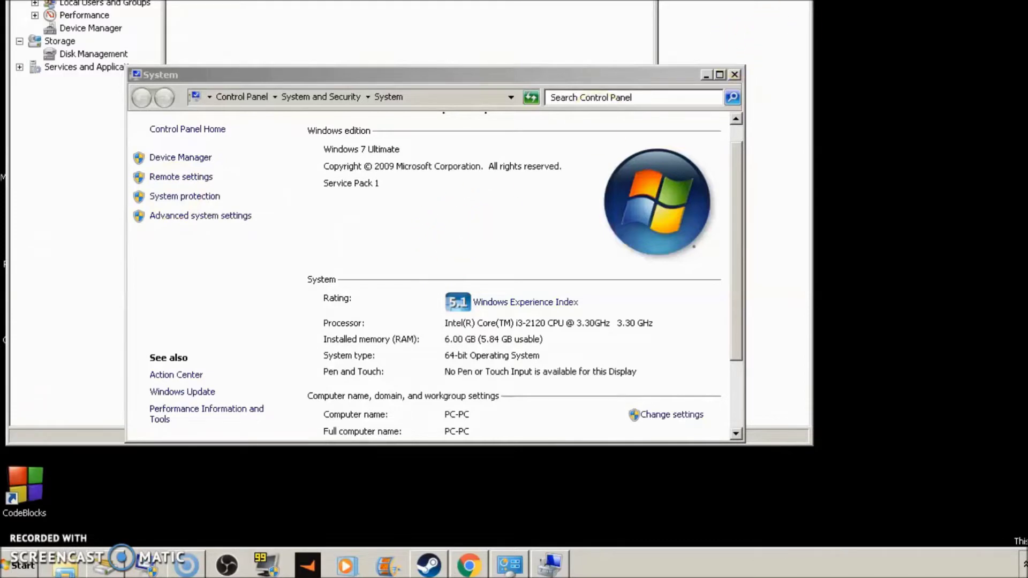
click(456, 102)
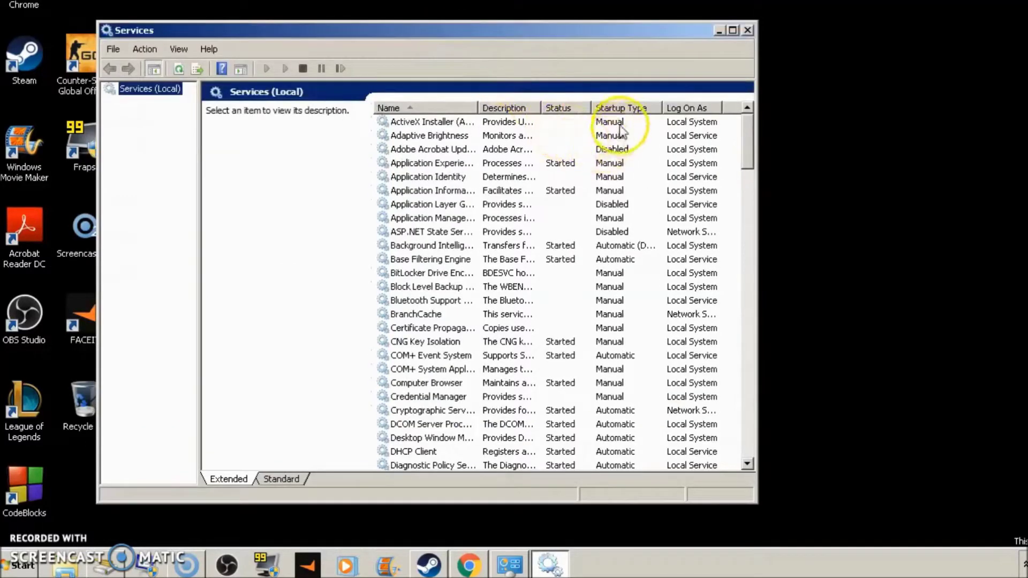
click(573, 108)
click(24, 568)
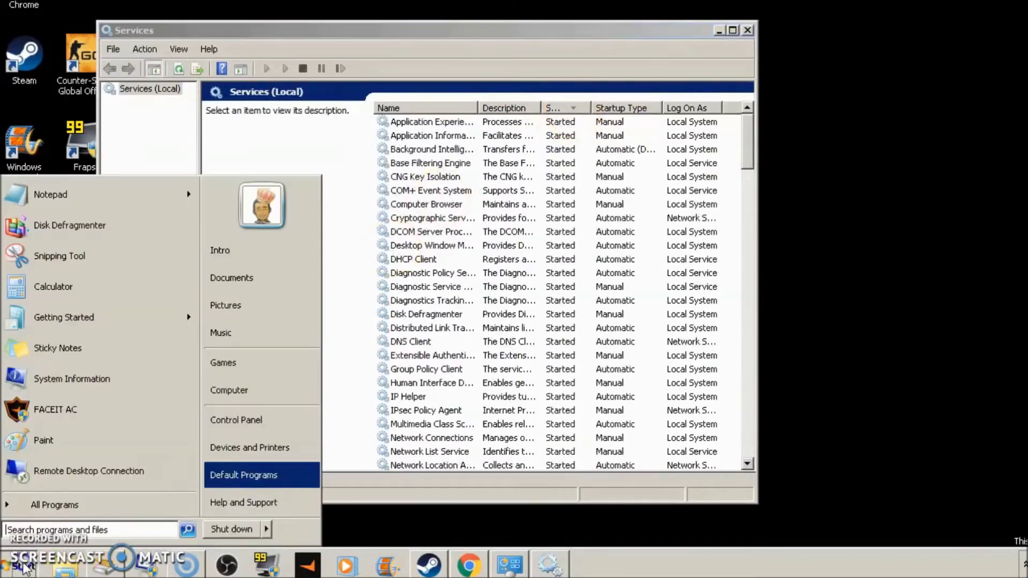
click(435, 107)
click(571, 109)
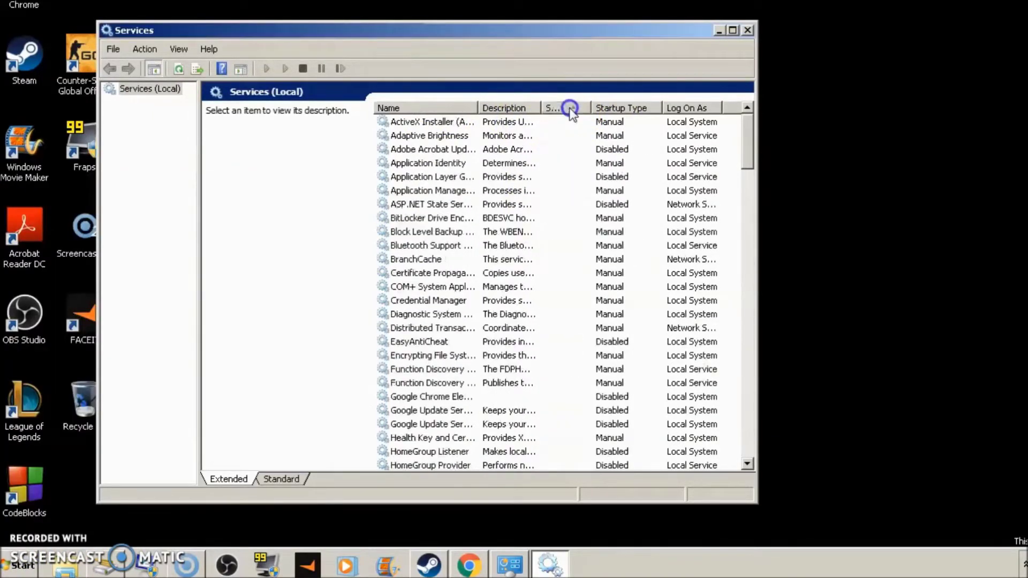
click(571, 109)
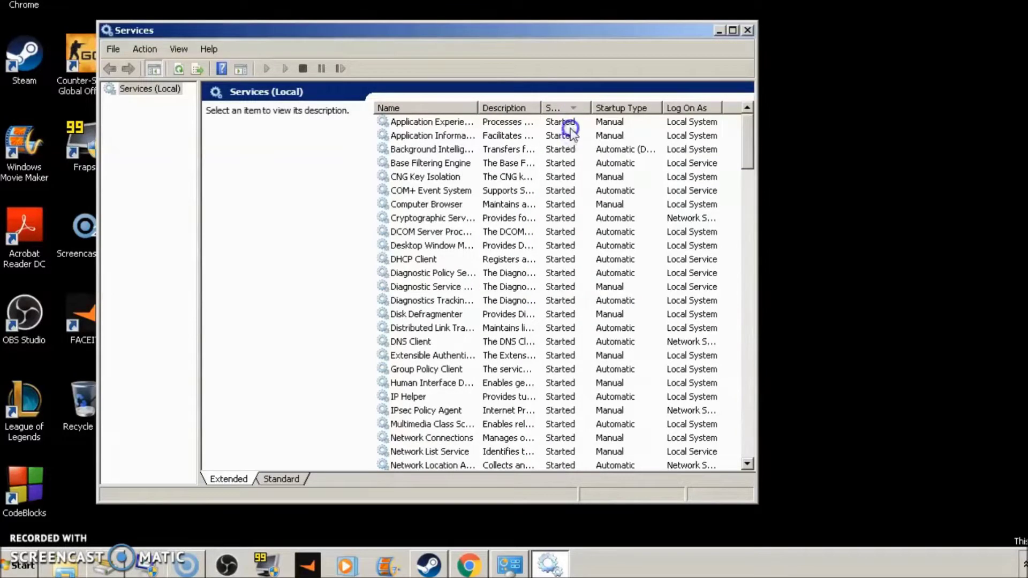
click(571, 127)
click(571, 134)
scroll(563, 230, down, 13)
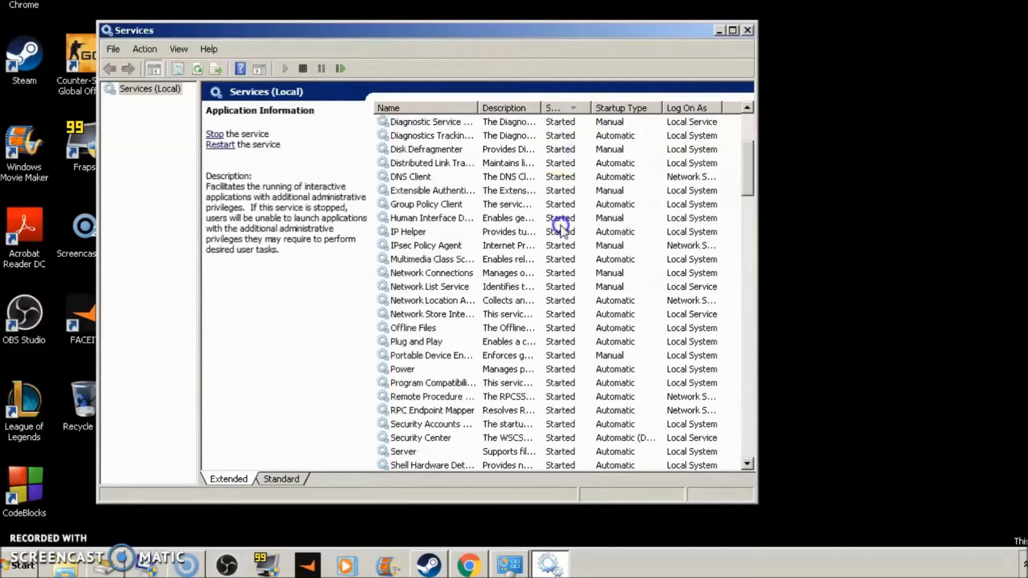
scroll(568, 244, down, 3)
scroll(563, 262, up, 18)
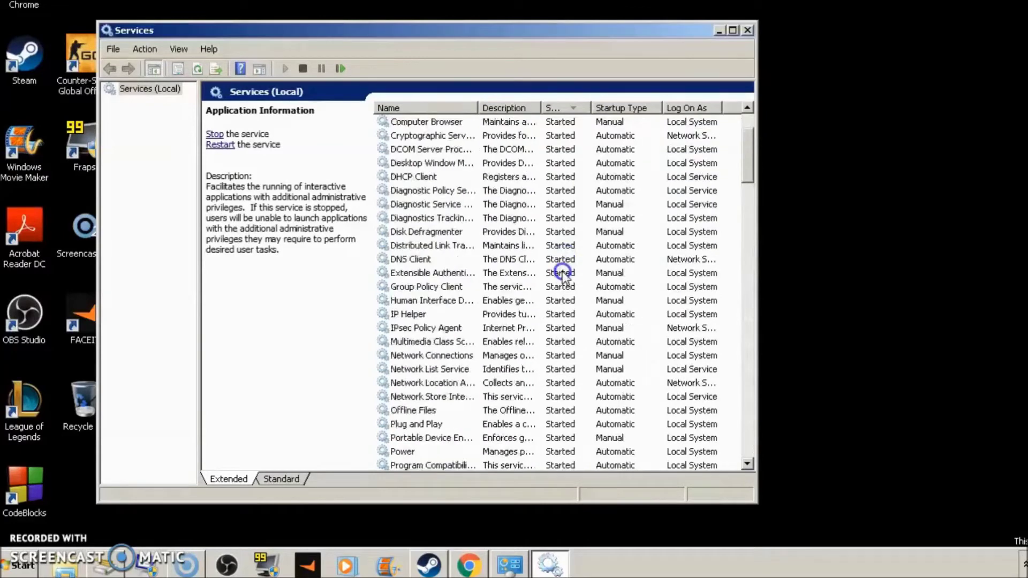
scroll(544, 257, down, 10)
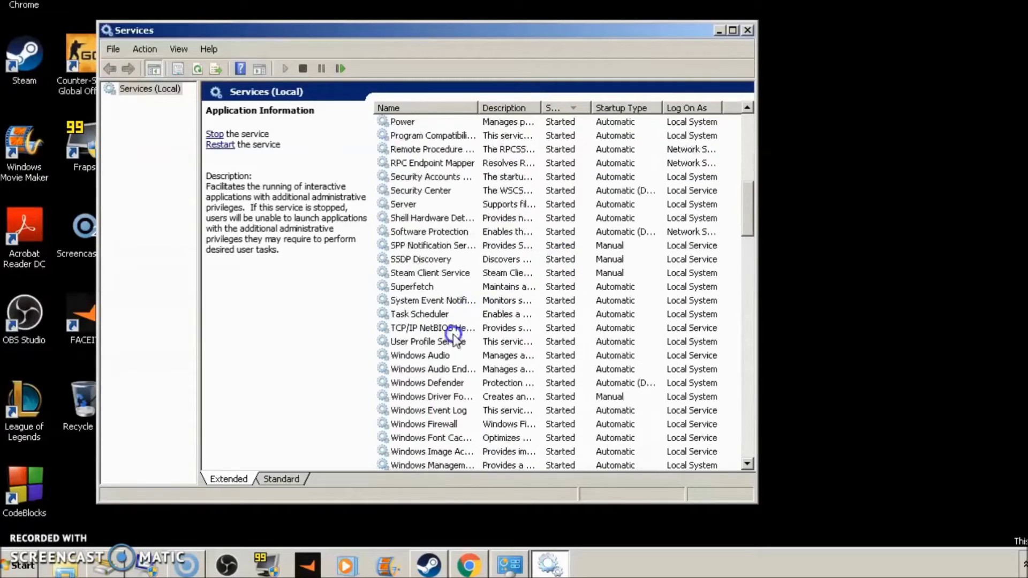
scroll(461, 417, down, 1)
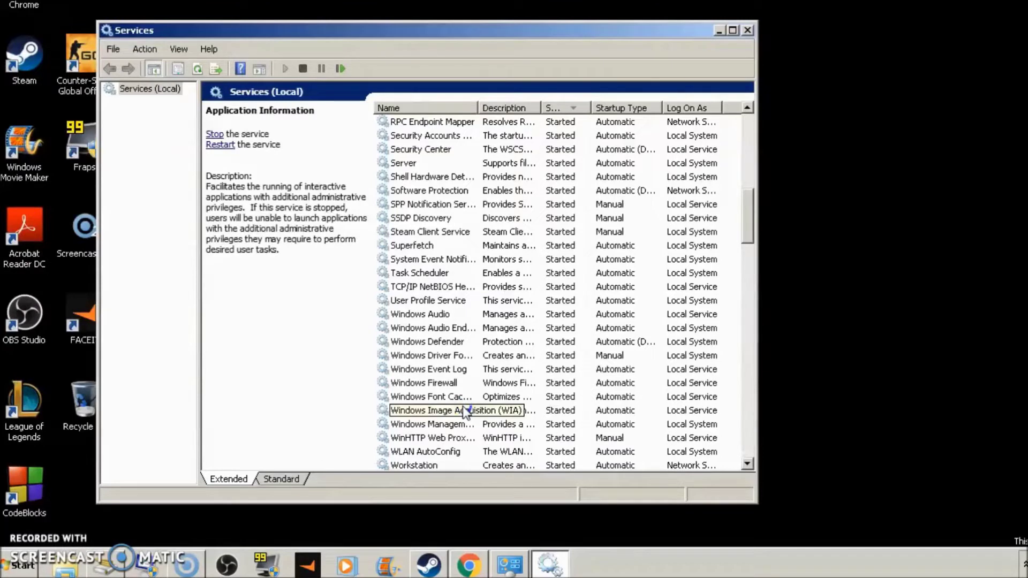
click(415, 288)
right_click(416, 289)
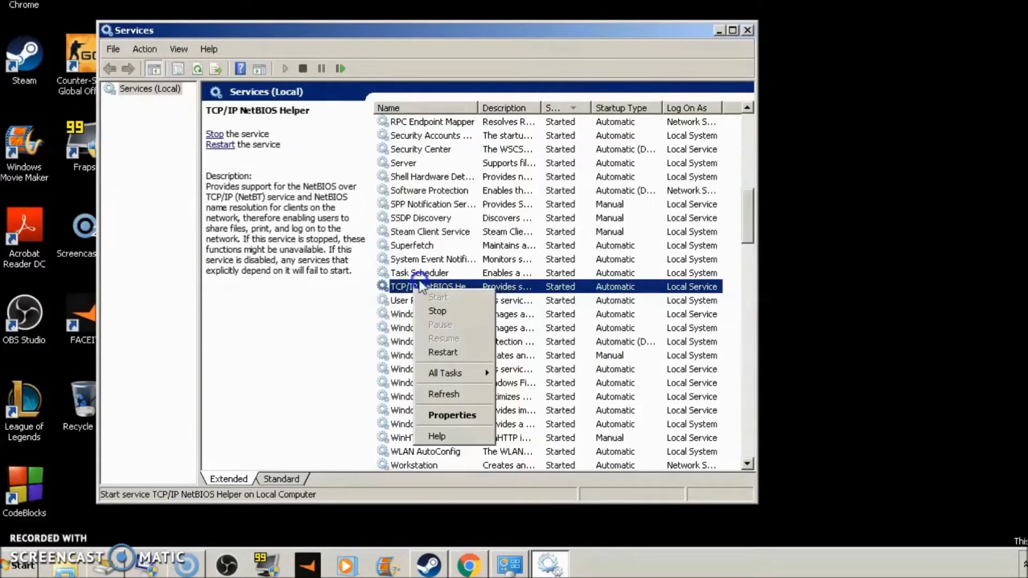
click(408, 272)
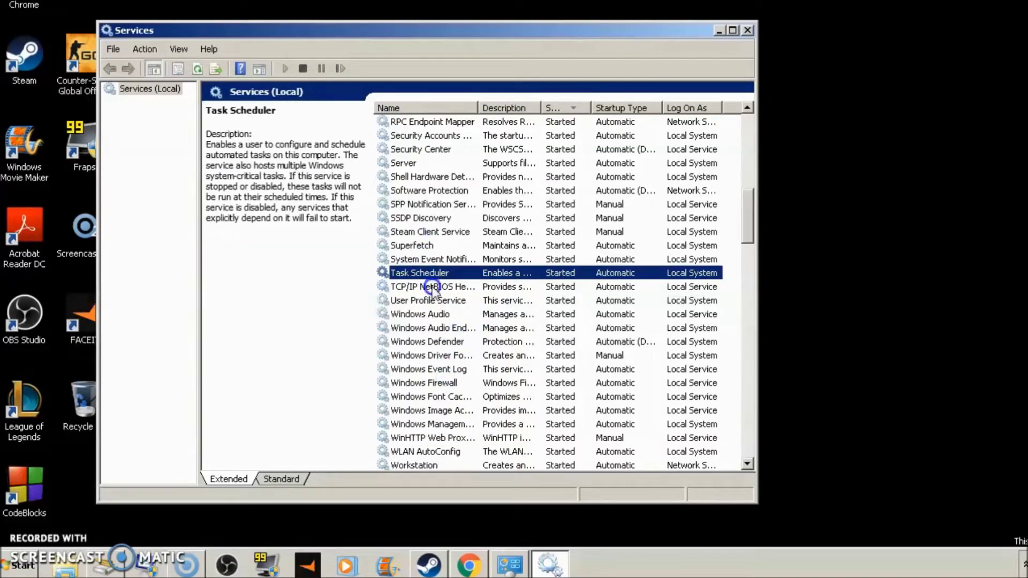
scroll(433, 289, down, 3)
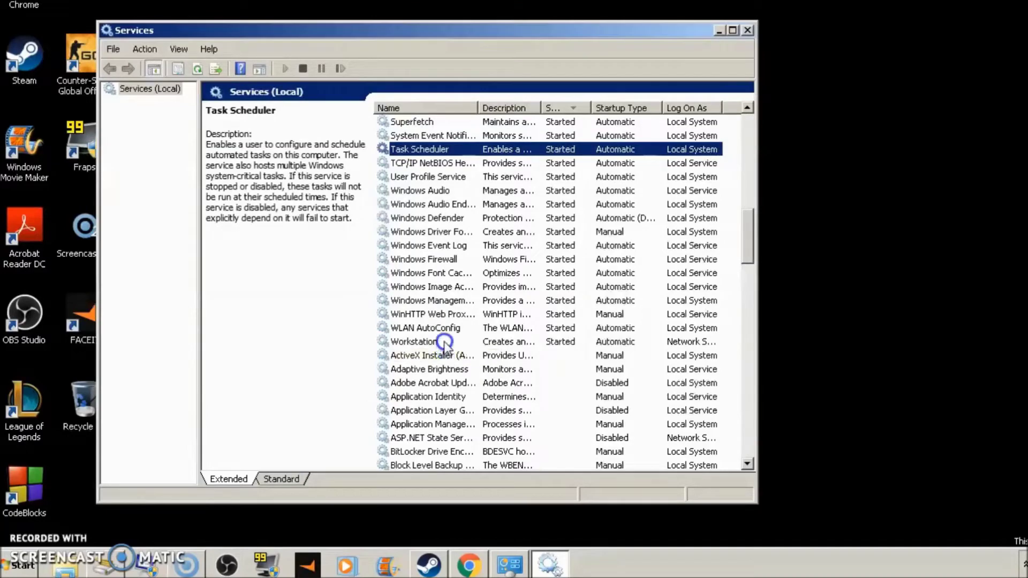
scroll(443, 232, up, 2)
scroll(445, 236, up, 3)
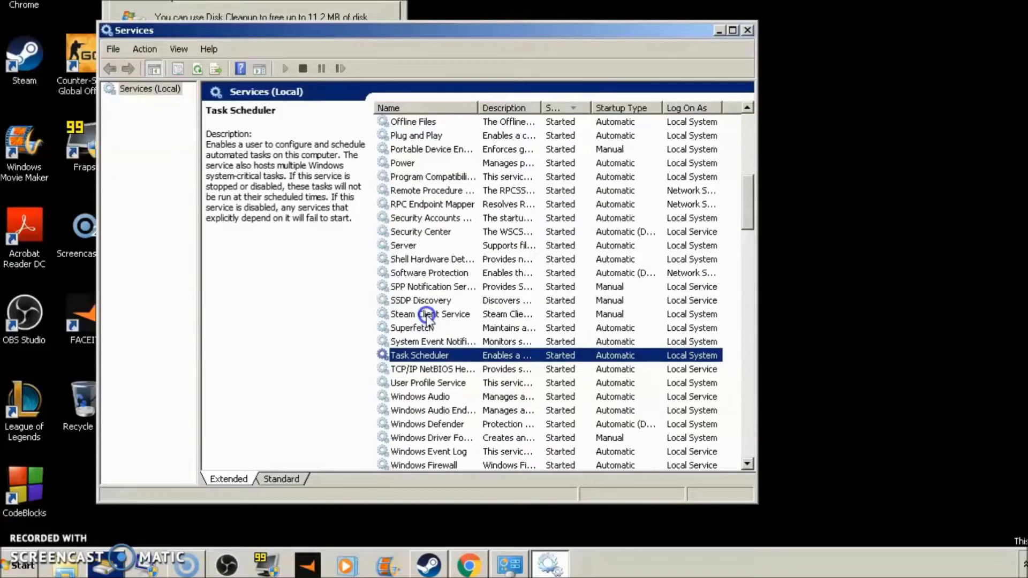
right_click(428, 315)
click(478, 440)
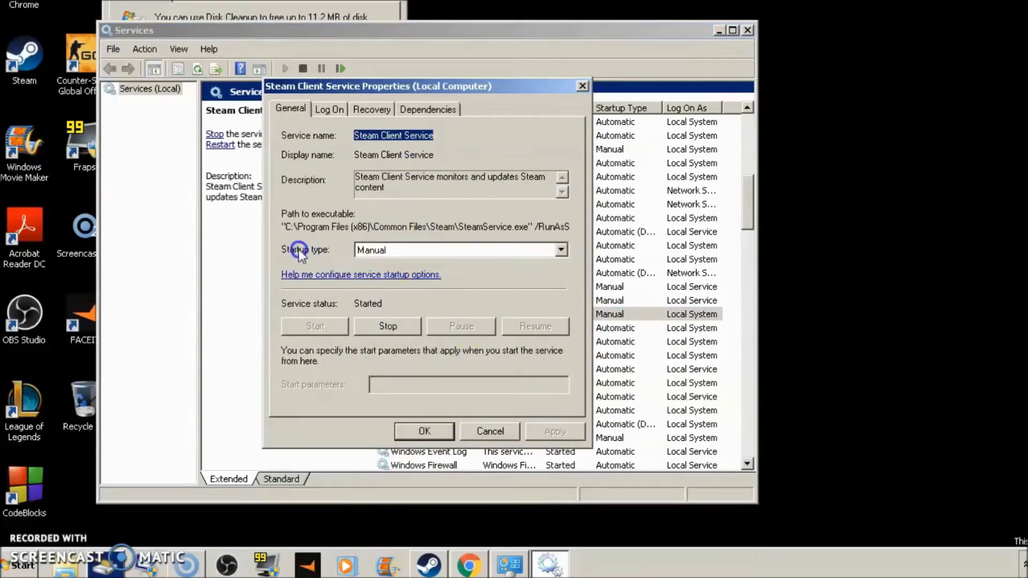
click(359, 250)
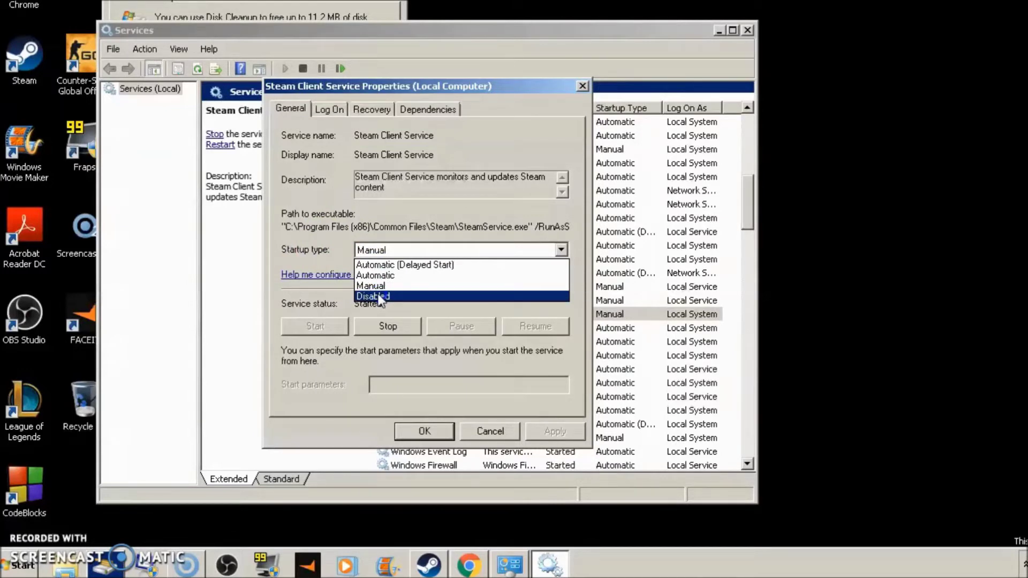
click(468, 432)
click(470, 431)
scroll(562, 343, down, 3)
scroll(562, 343, down, 3)
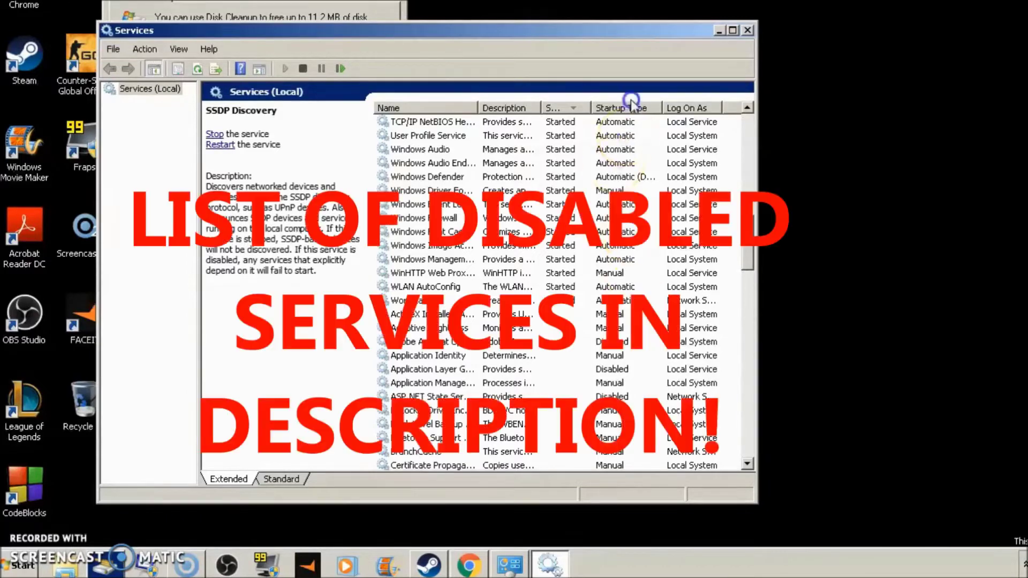
Sort services by Startup Type and review disabled Windows Backup, Windows Search and Windows Update
click(621, 107)
scroll(602, 339, up, 5)
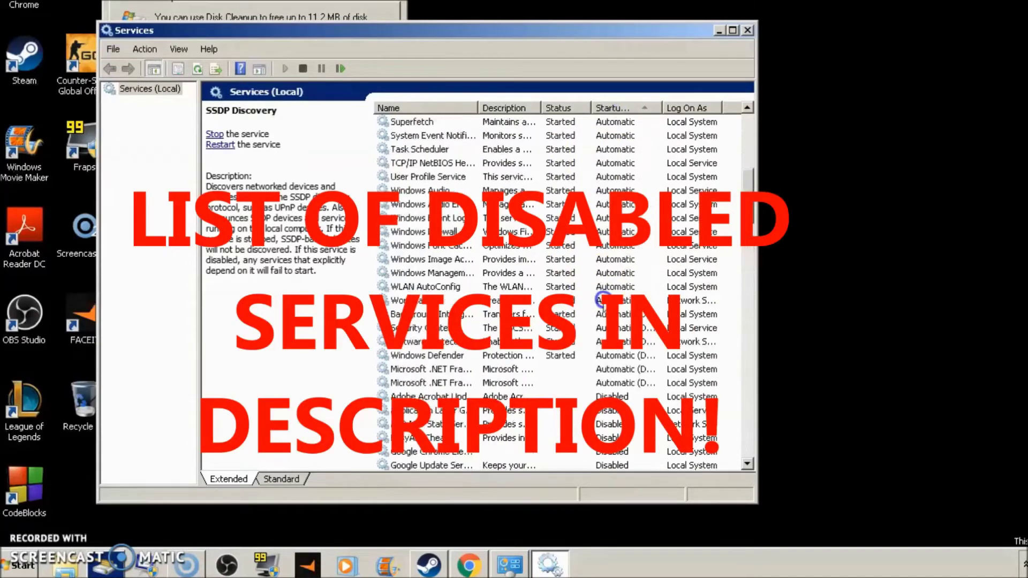
scroll(607, 313, down, 3)
scroll(608, 316, down, 5)
scroll(609, 318, up, 3)
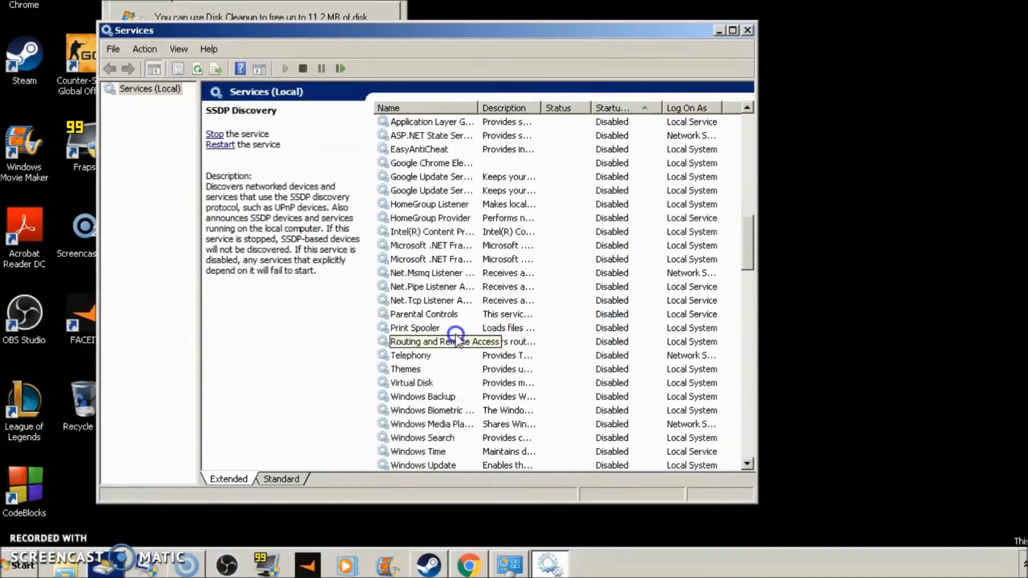
click(456, 396)
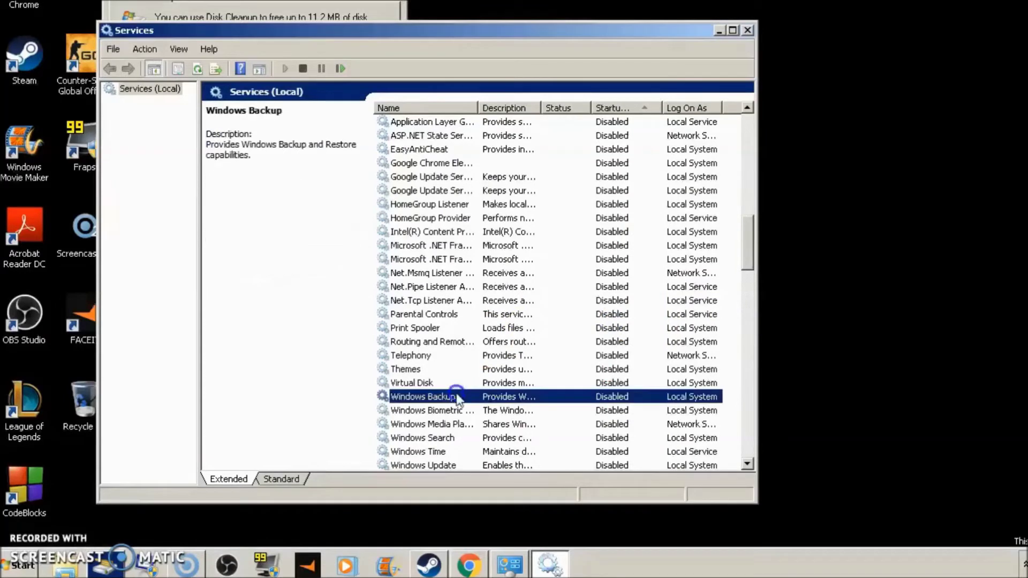
click(440, 439)
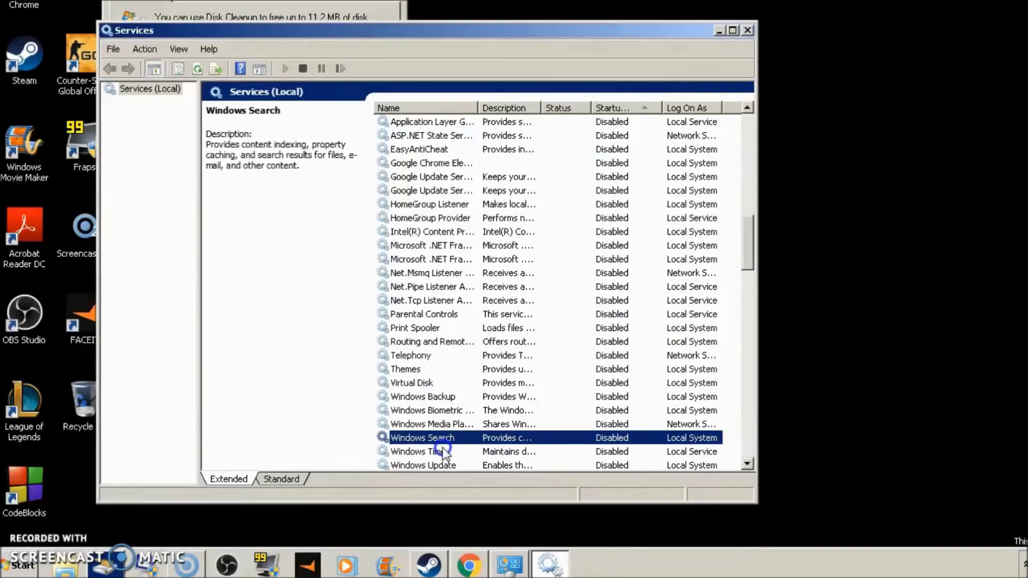
click(452, 464)
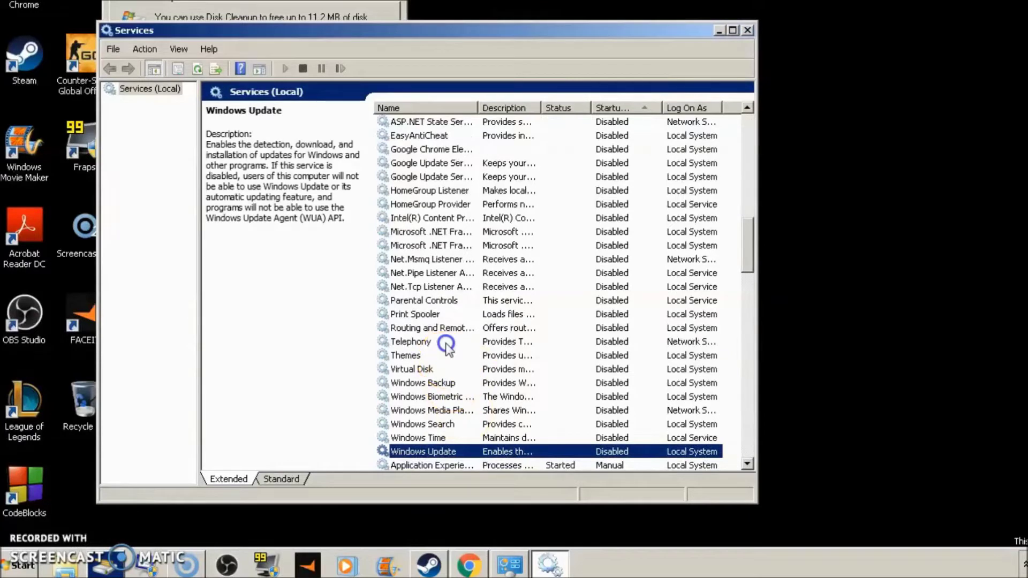
scroll(445, 351, up, 1)
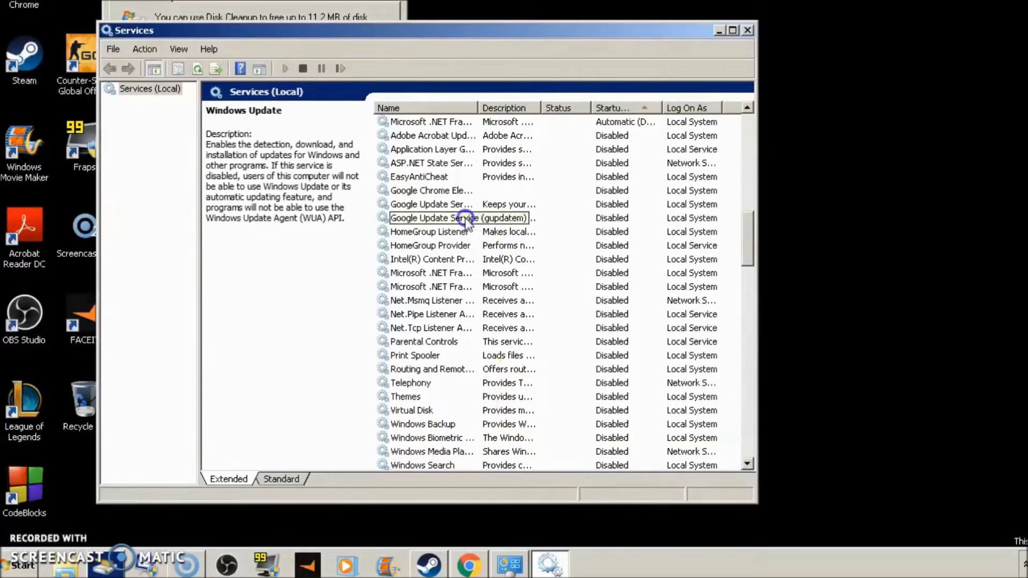
Keep Google Update Service (gupdate) set to Disabled, then close the Services window
click(454, 206)
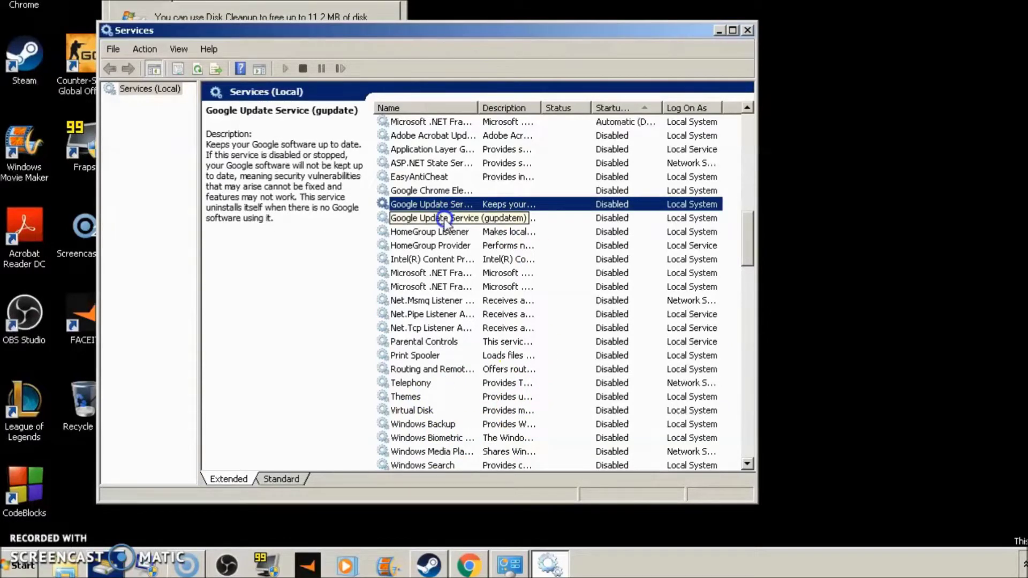
right_click(443, 206)
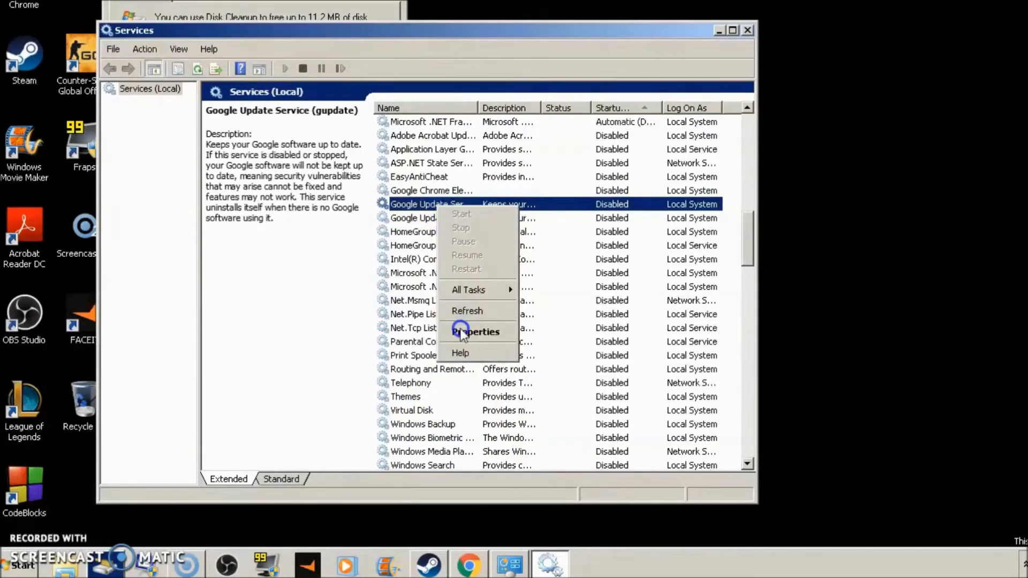
click(458, 329)
click(451, 248)
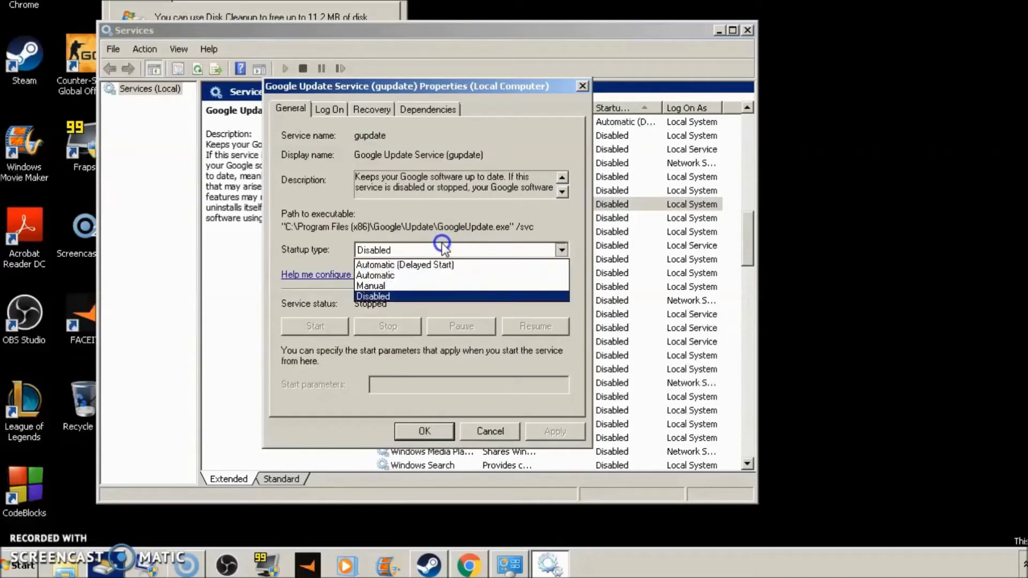
click(315, 240)
click(452, 430)
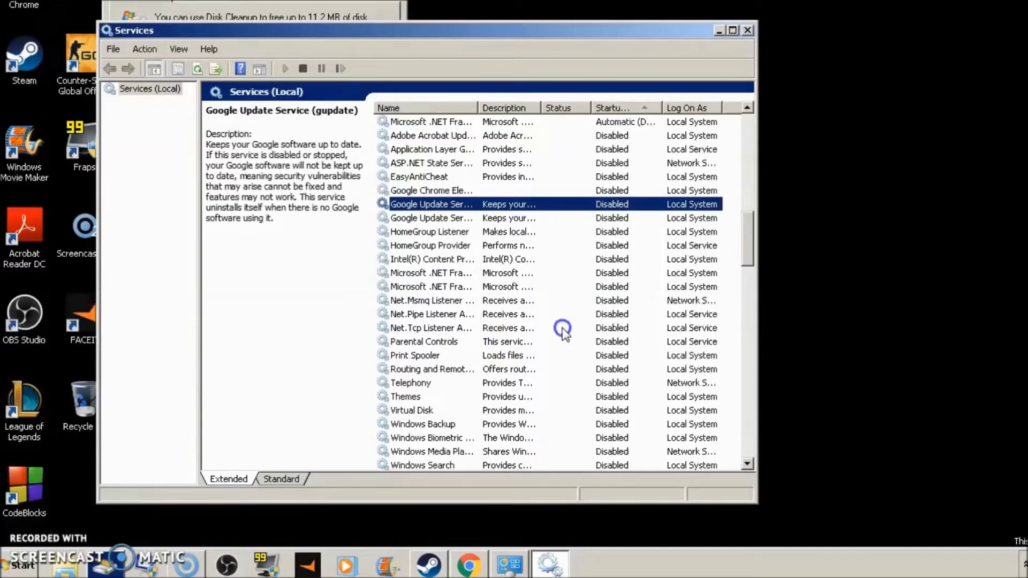
scroll(601, 236, up, 5)
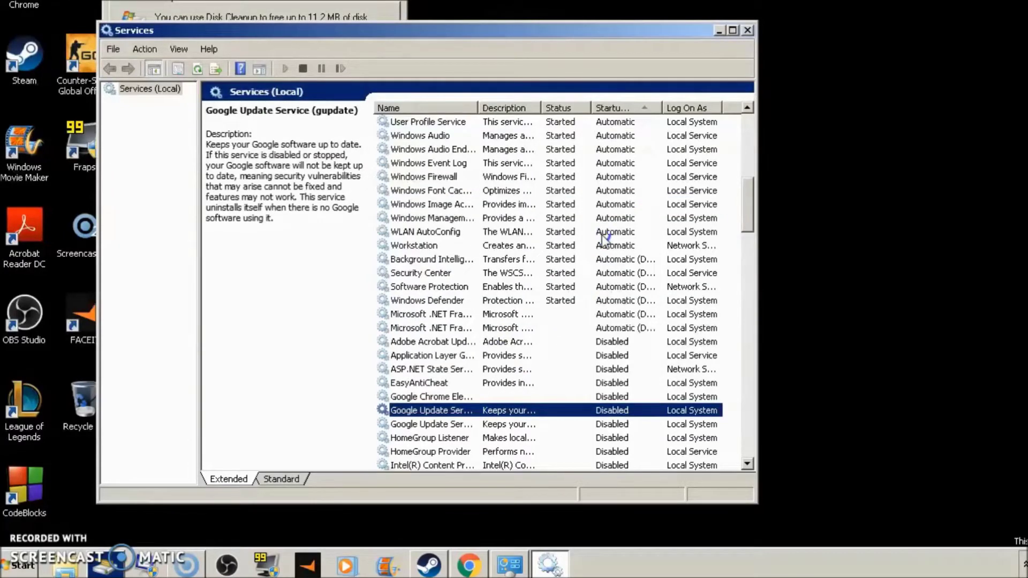
click(747, 31)
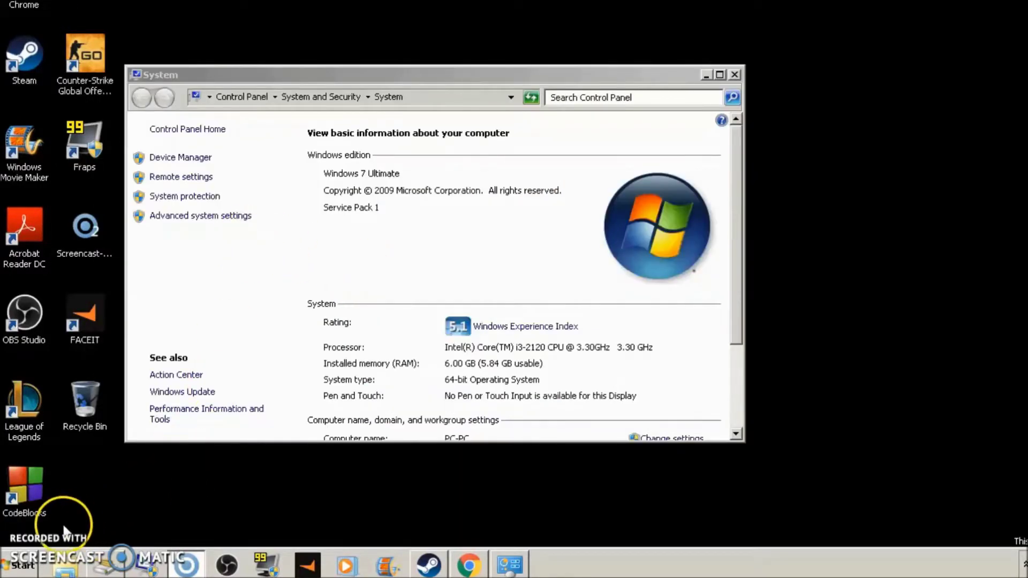
Dismiss the Start menu and open Advanced system settings from the System page
click(21, 563)
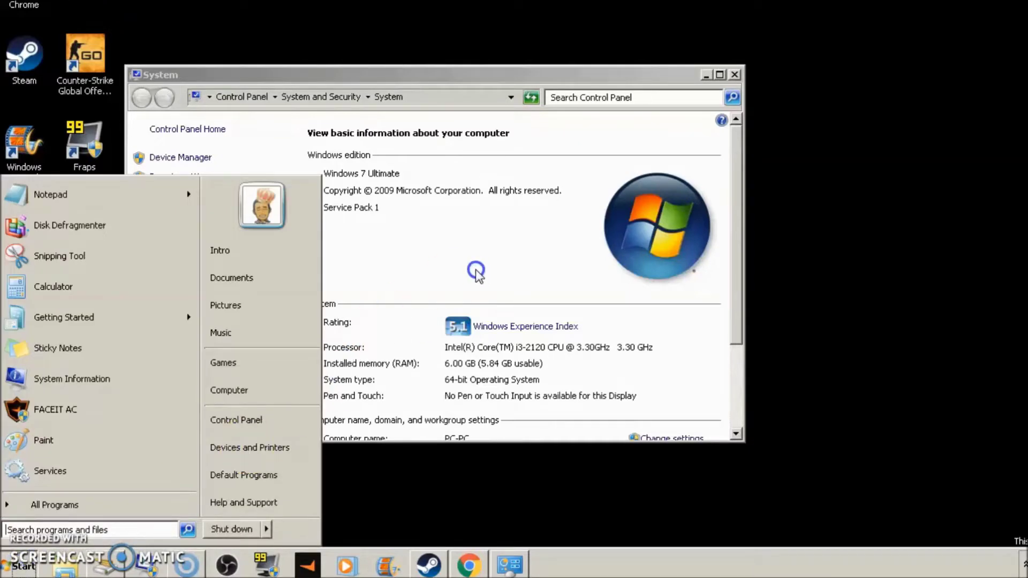
right_click(239, 390)
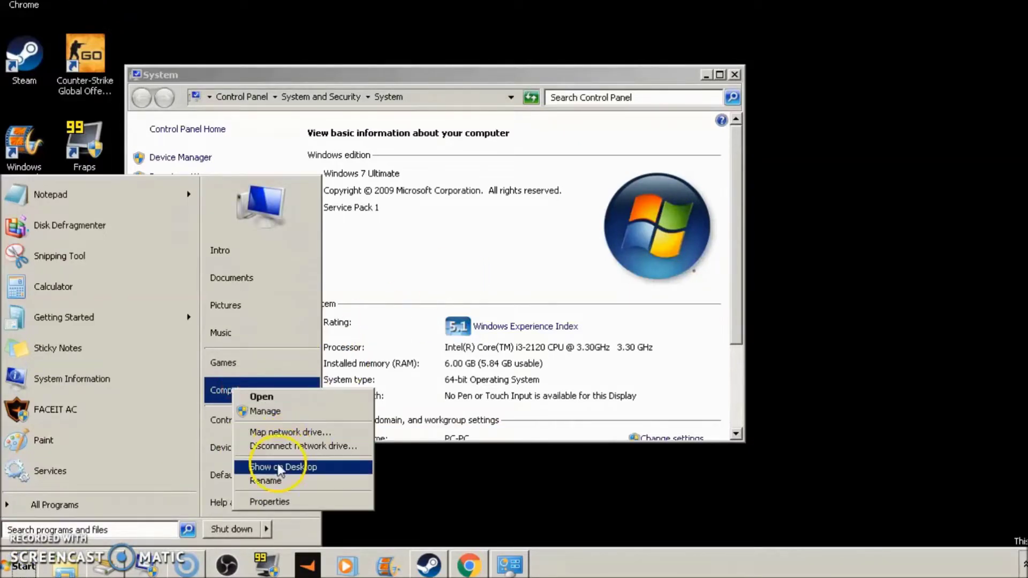
click(284, 500)
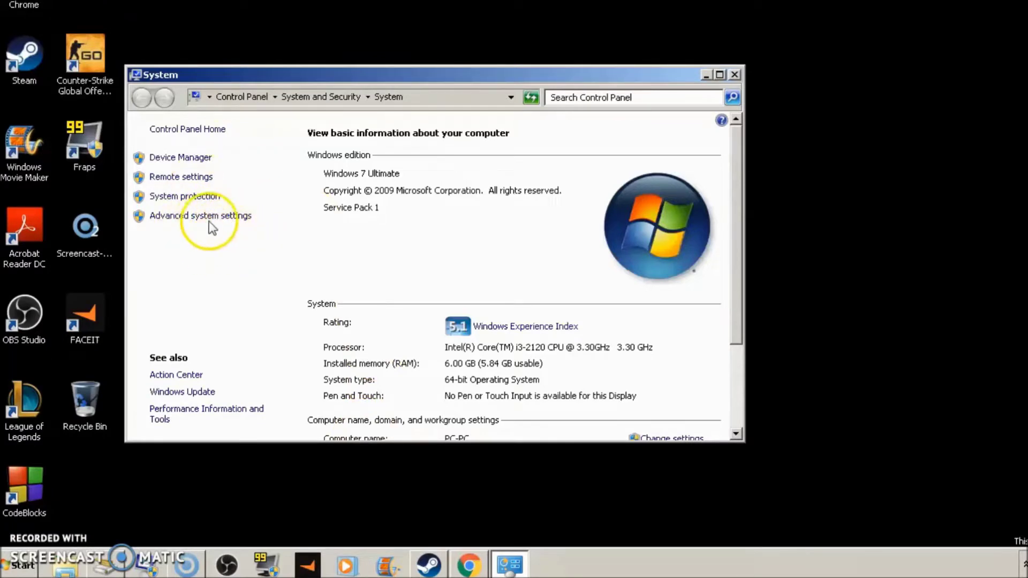
click(194, 219)
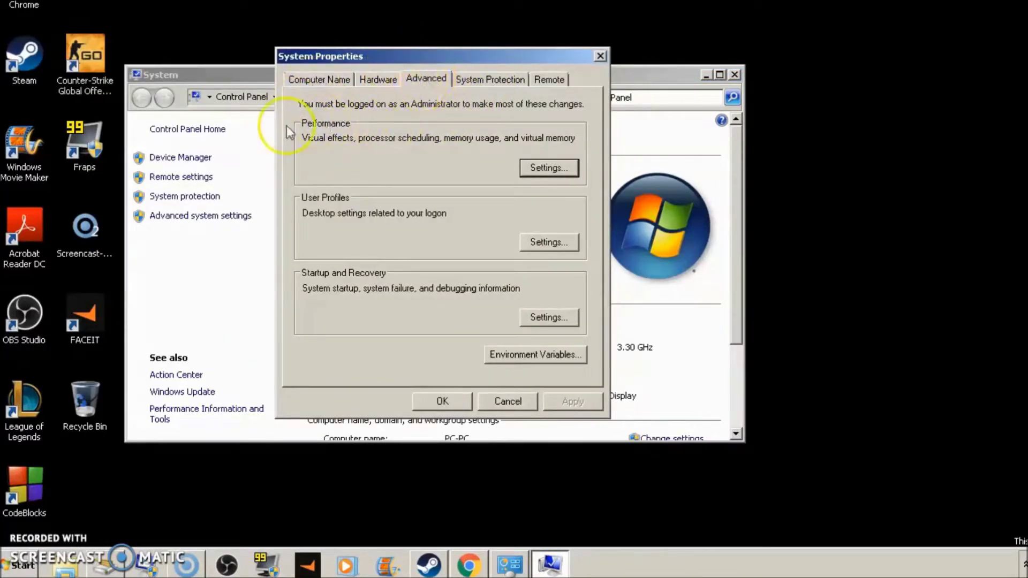
Set visual effects to Custom with only 'Show thumbnails instead of icons', applied, and close System Properties
click(538, 169)
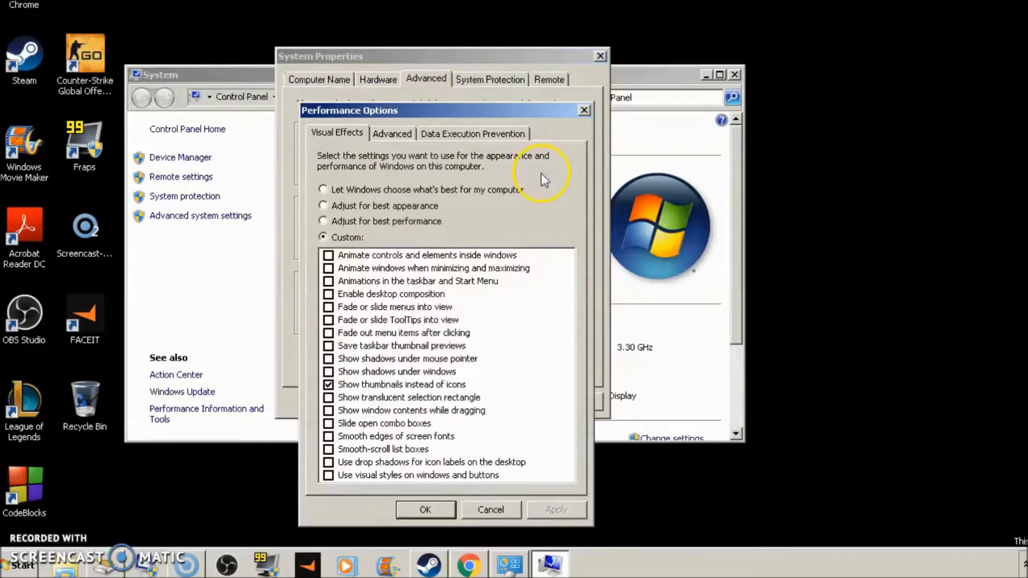
drag(430, 115, 463, 78)
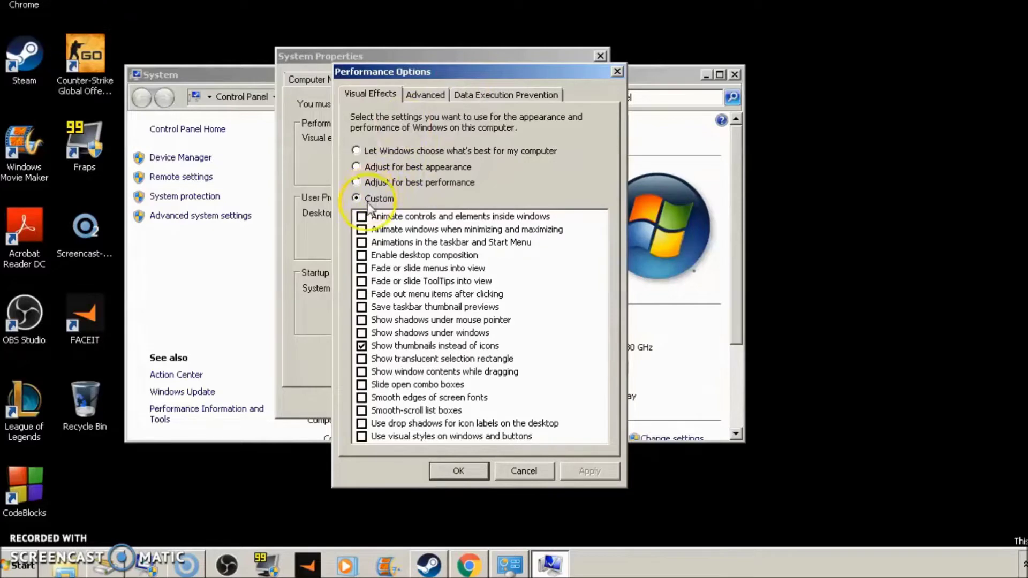
click(362, 348)
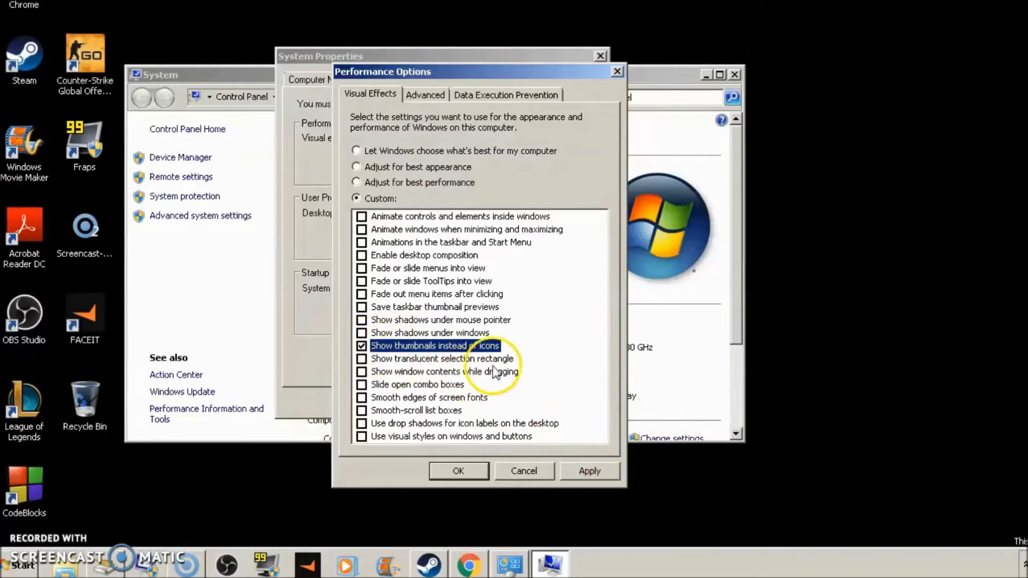
click(573, 469)
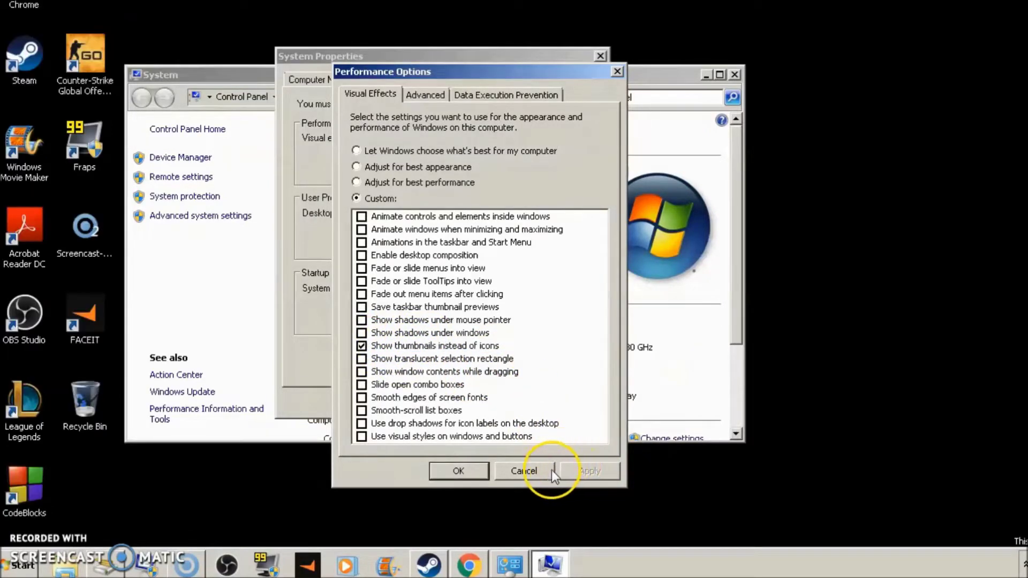
click(481, 471)
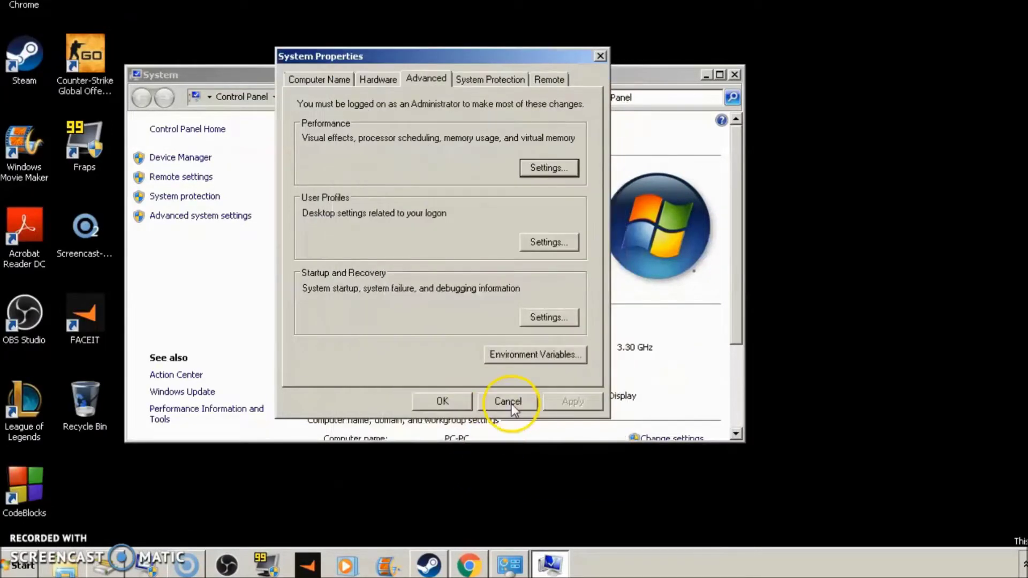
click(461, 400)
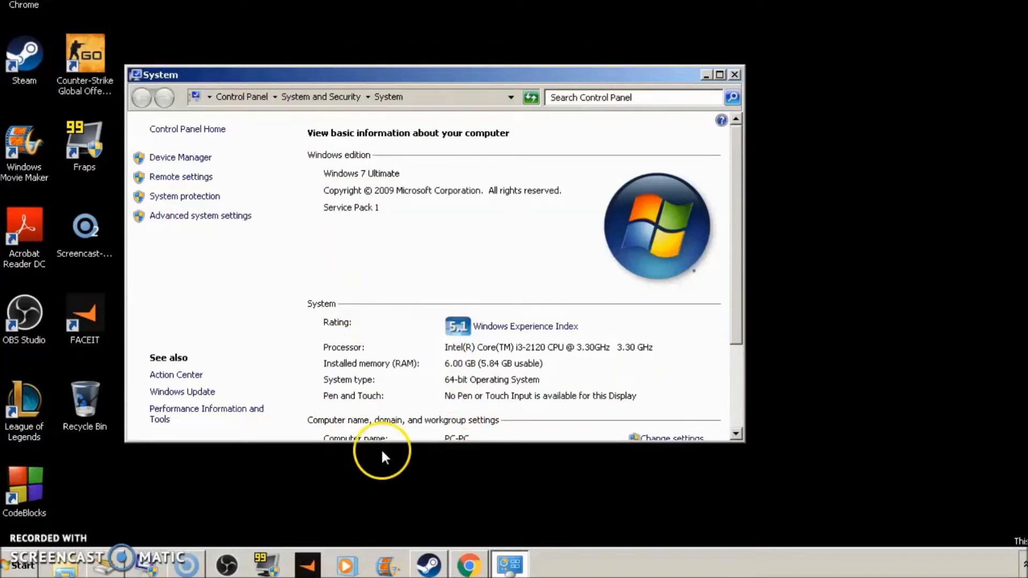
Launch Task Manager from the taskbar, bring it fully on screen and show the Processes list
right_click(624, 572)
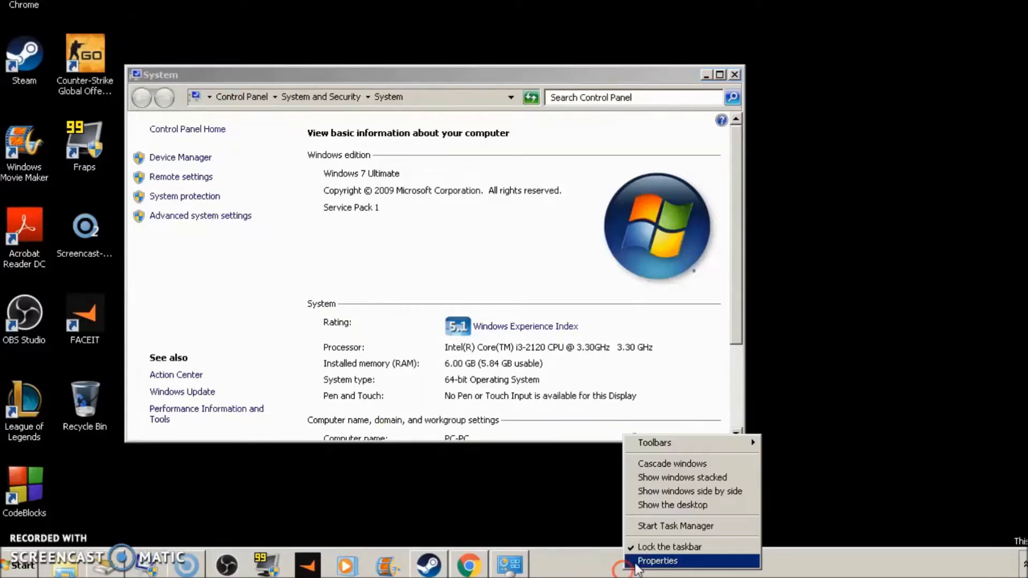
click(672, 528)
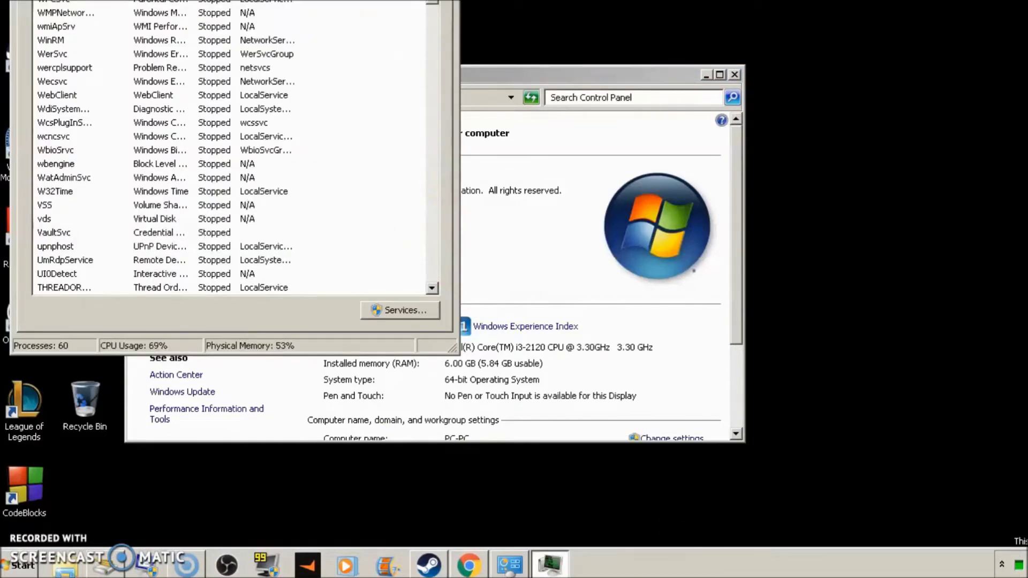
drag(316, 0, 486, 24)
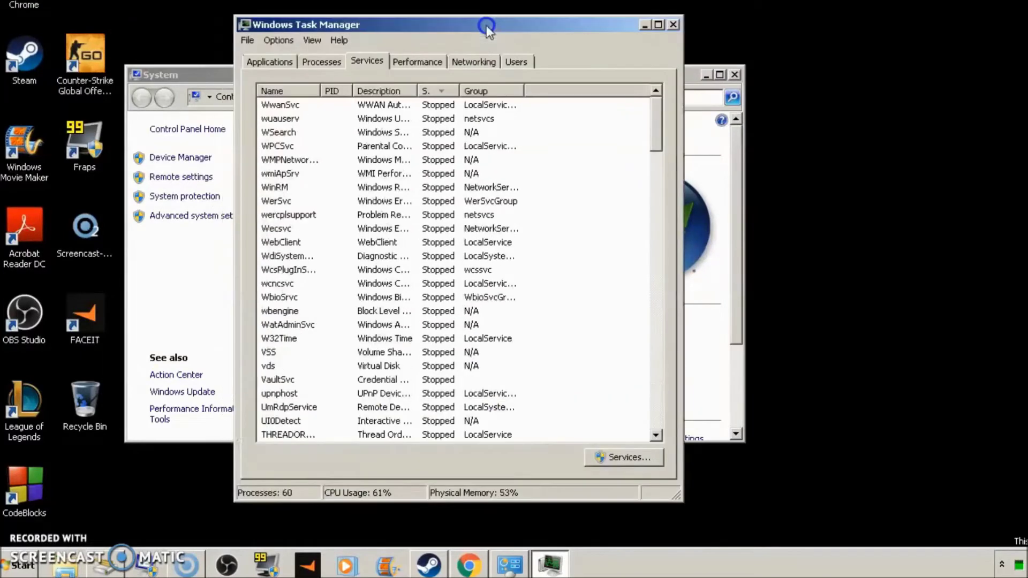
click(341, 60)
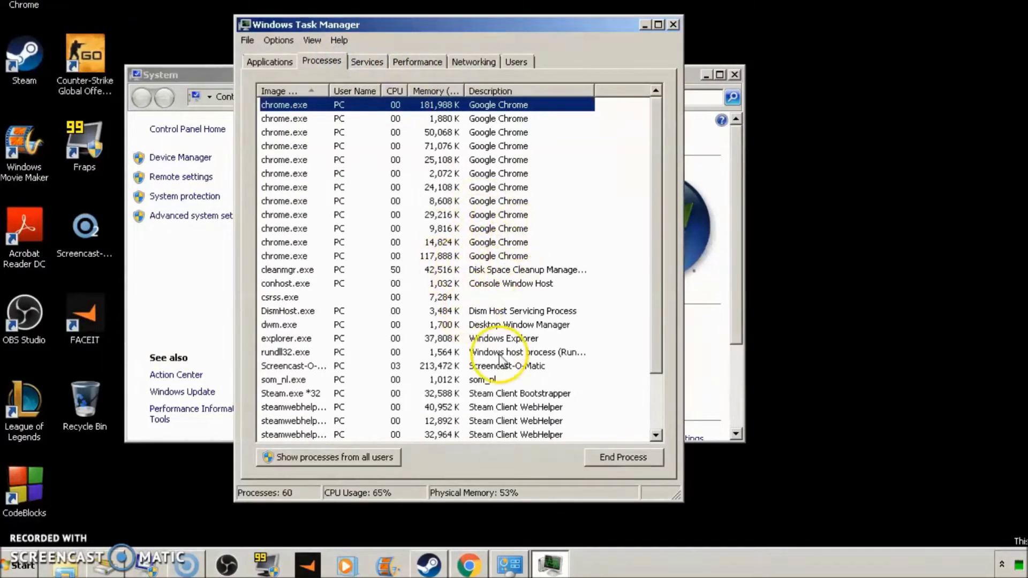
scroll(513, 428, down, 2)
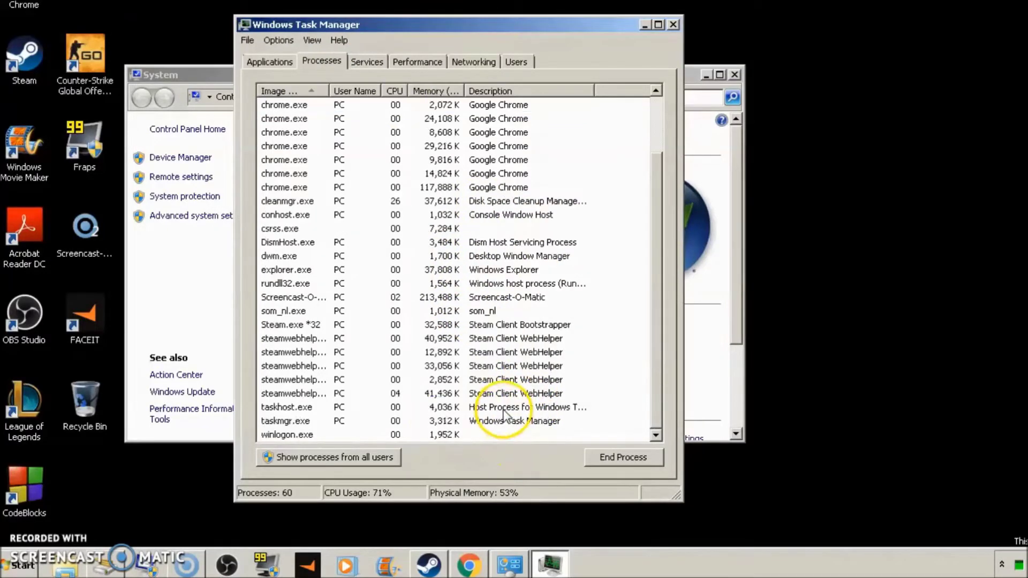
Set the Steam.exe *32 process to High priority and confirm the change
click(429, 565)
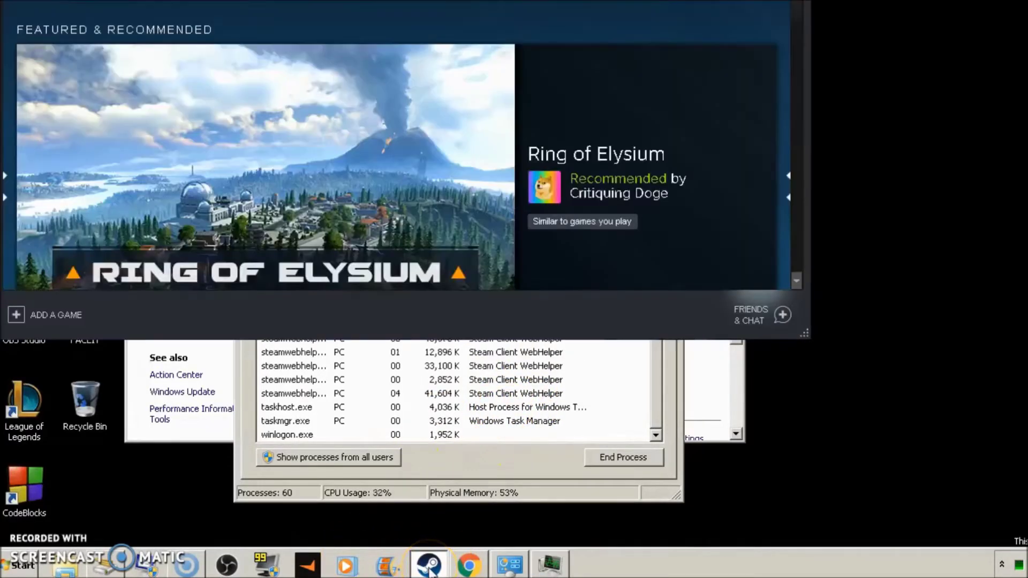
click(621, 70)
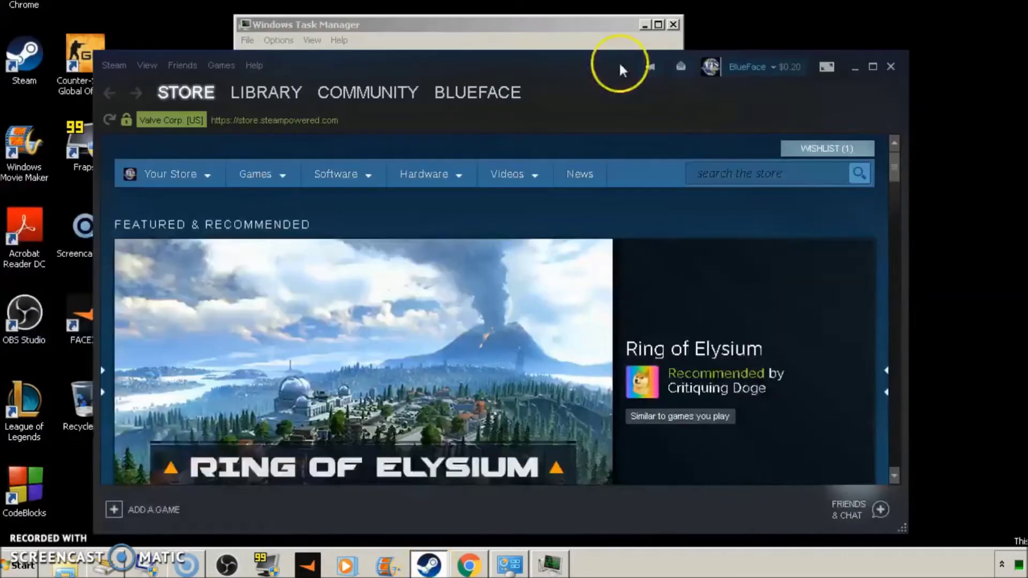
click(855, 67)
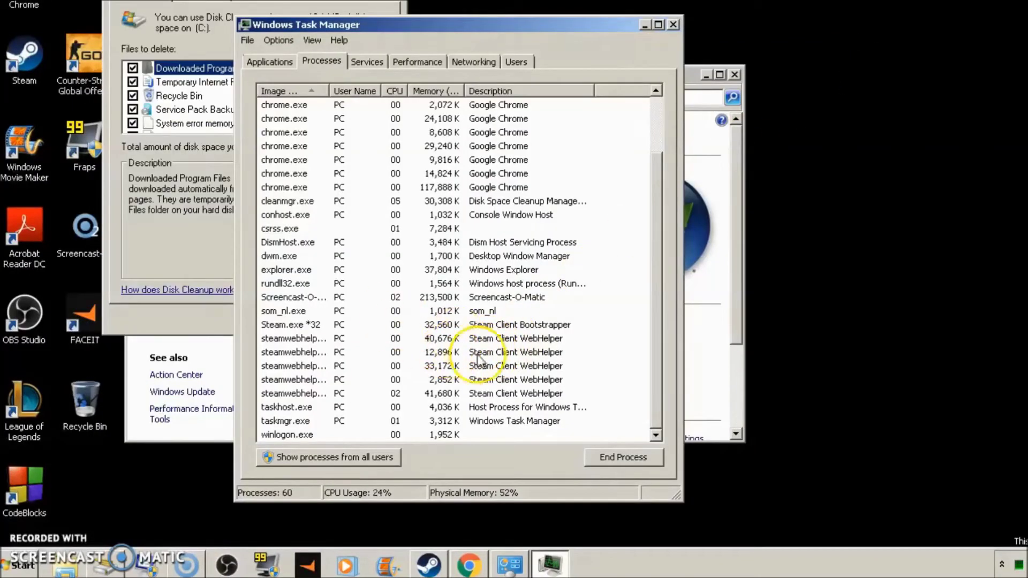
click(453, 353)
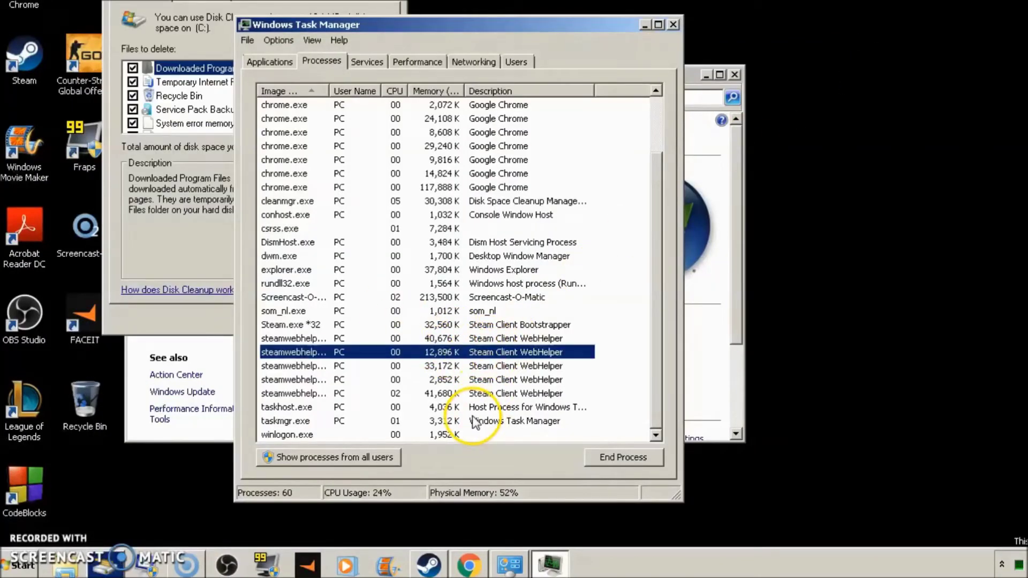
click(285, 325)
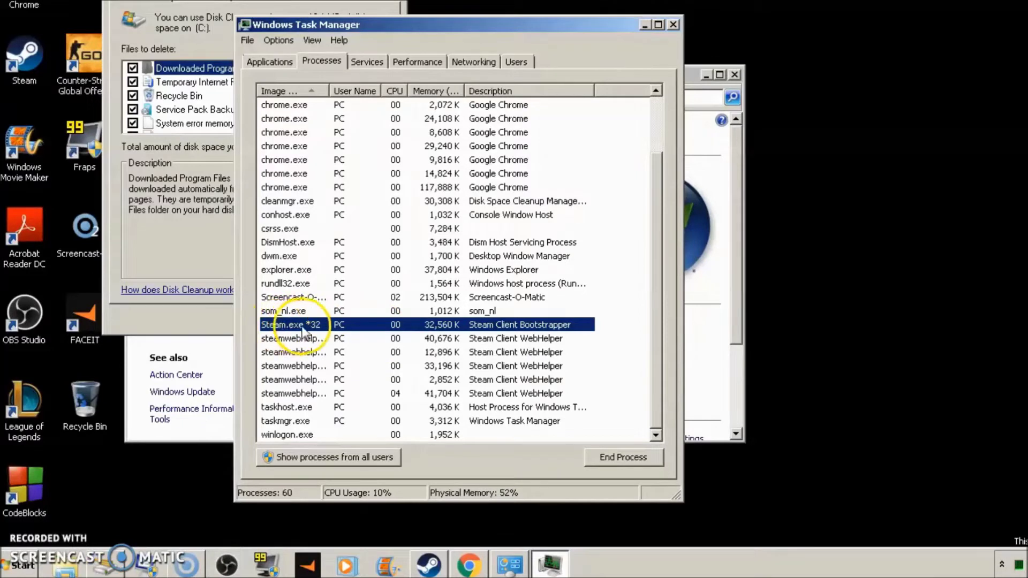
right_click(290, 327)
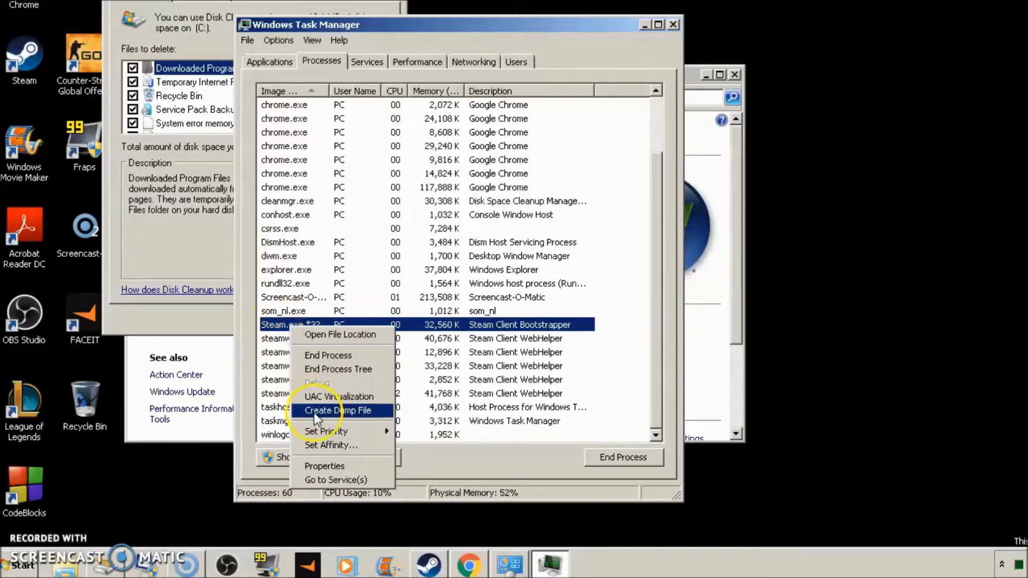
mouse_move(322, 431)
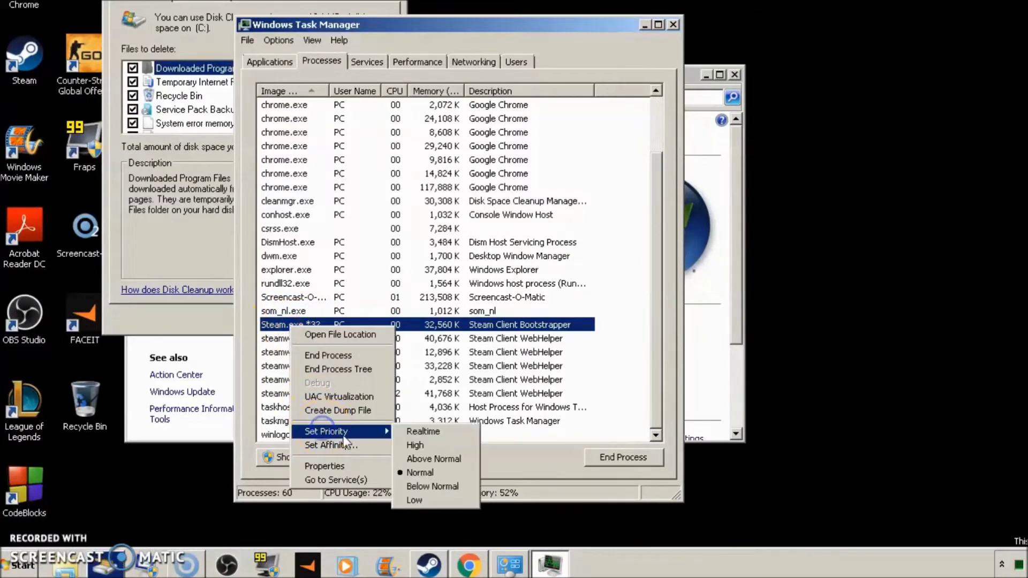
click(415, 445)
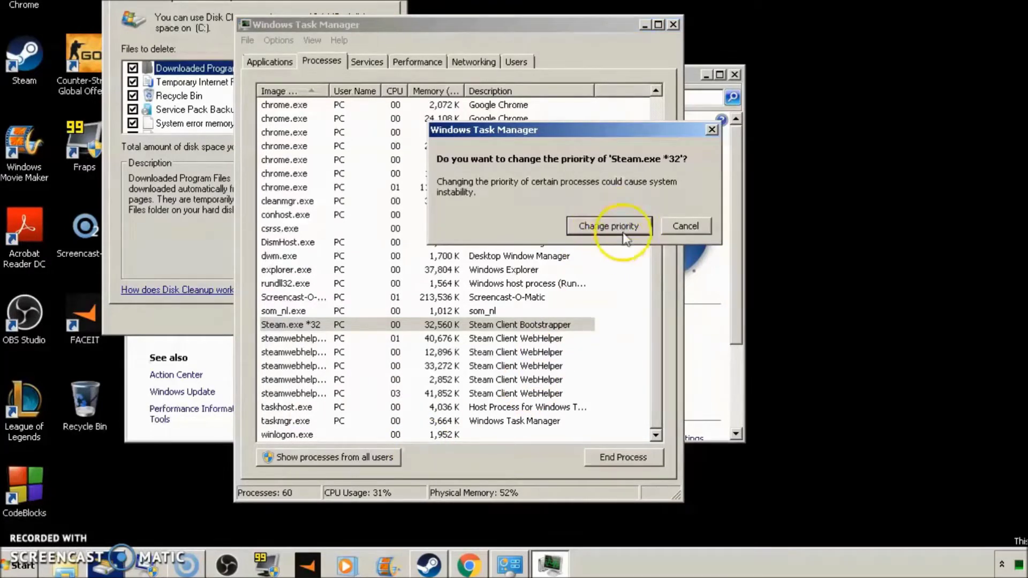
click(605, 226)
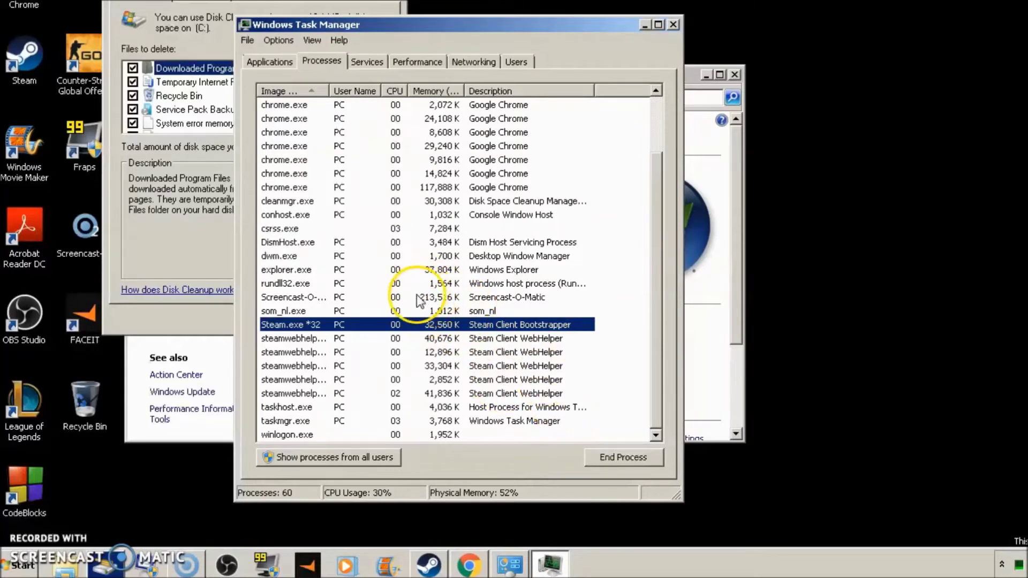
Close Task Manager, permanently delete Disk Cleanup's checked files on C:, and enlarge the System window
click(674, 25)
scroll(291, 125, down, 2)
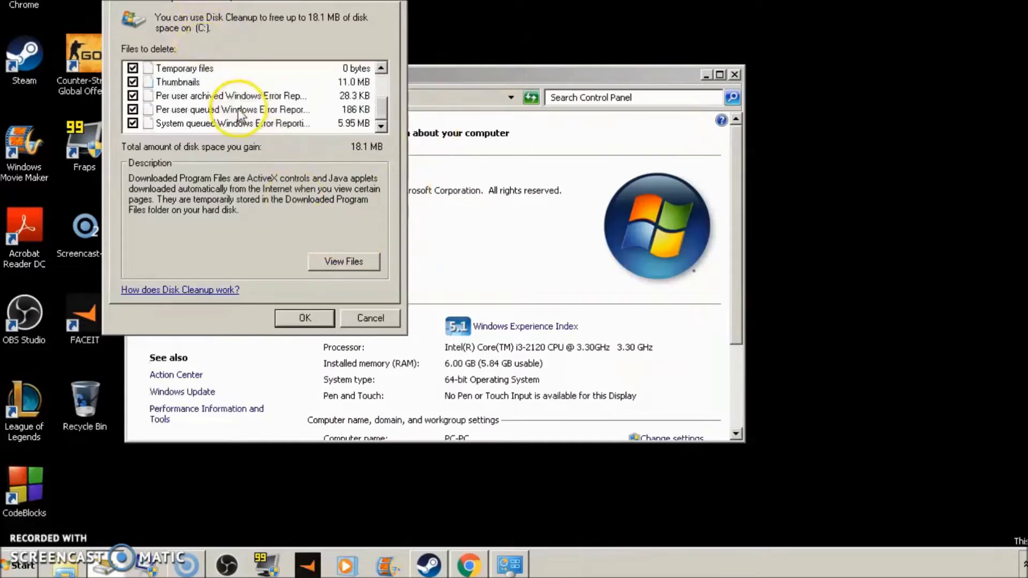
drag(329, 75, 332, 87)
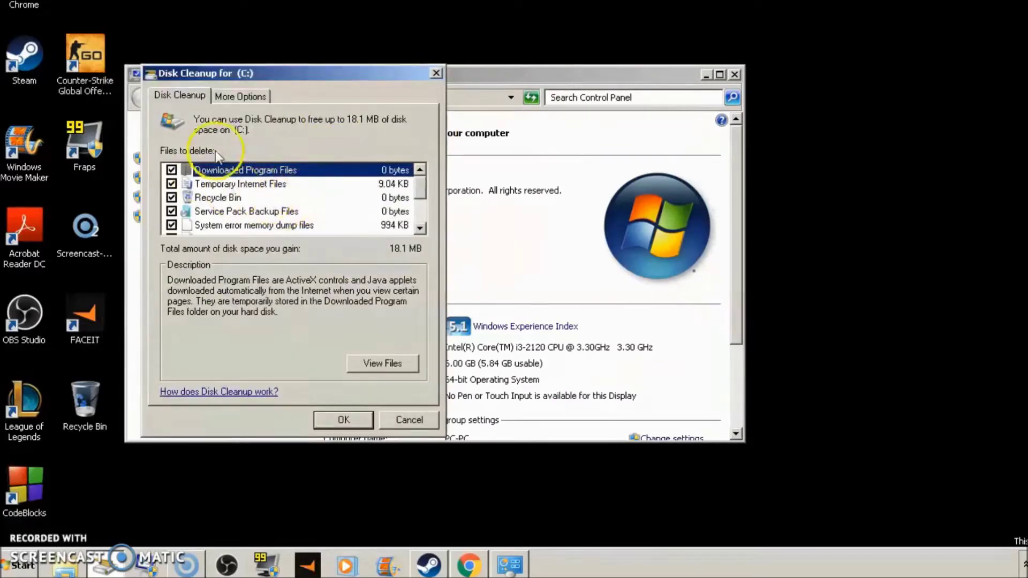
scroll(241, 199, down, 2)
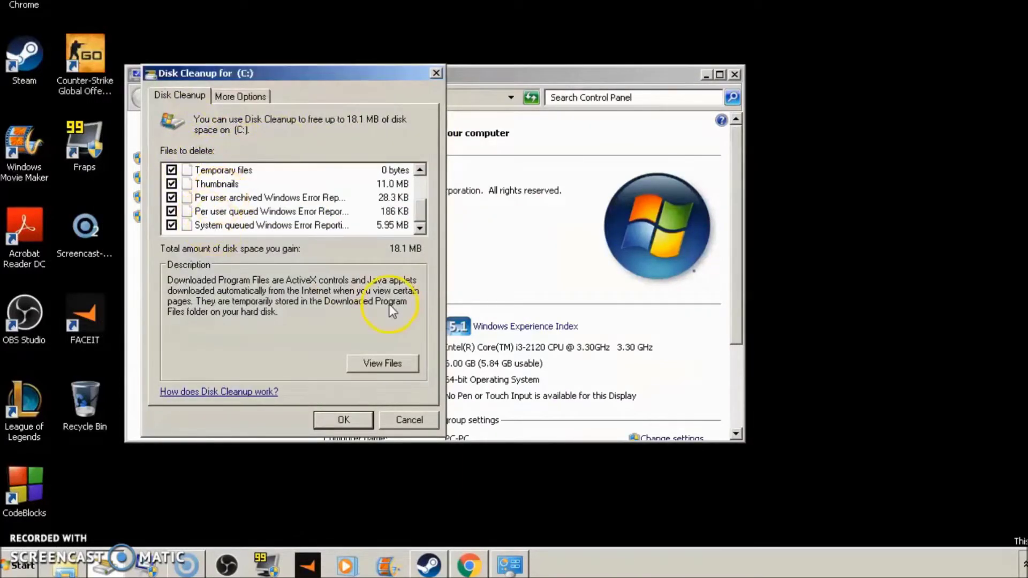
scroll(181, 220, up, 2)
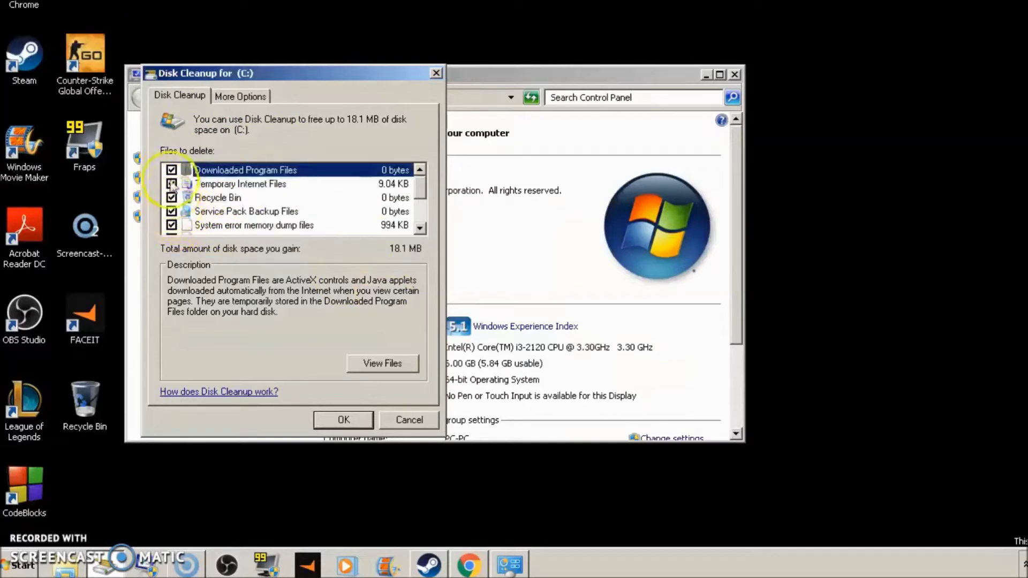
click(326, 424)
click(596, 220)
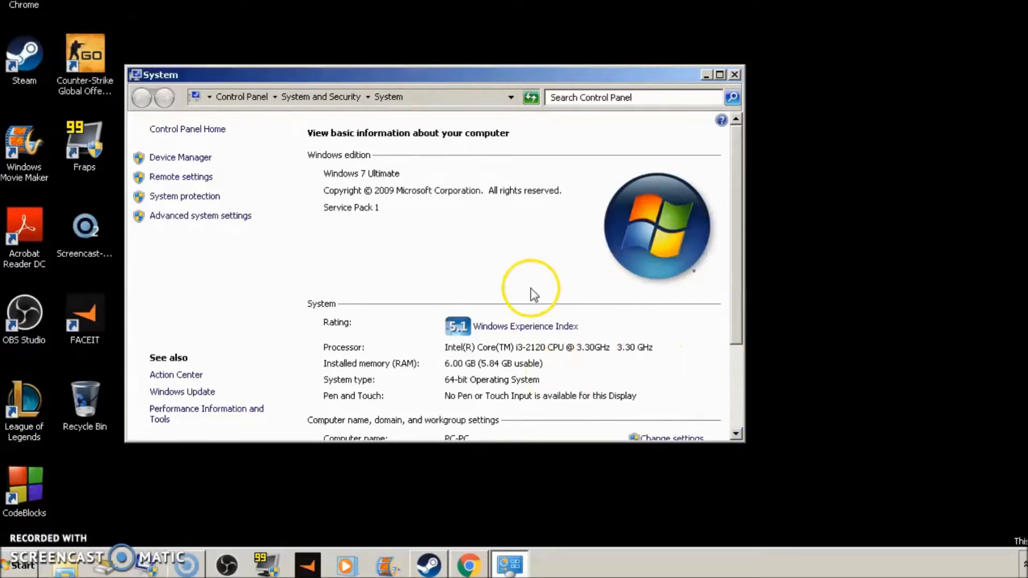
drag(743, 442, 855, 502)
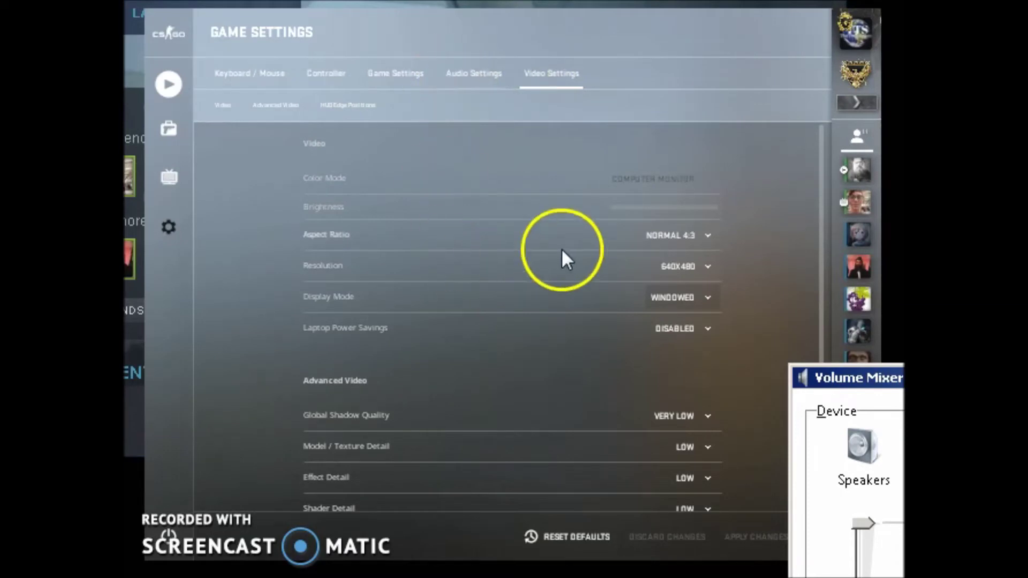
mouse_move(857, 241)
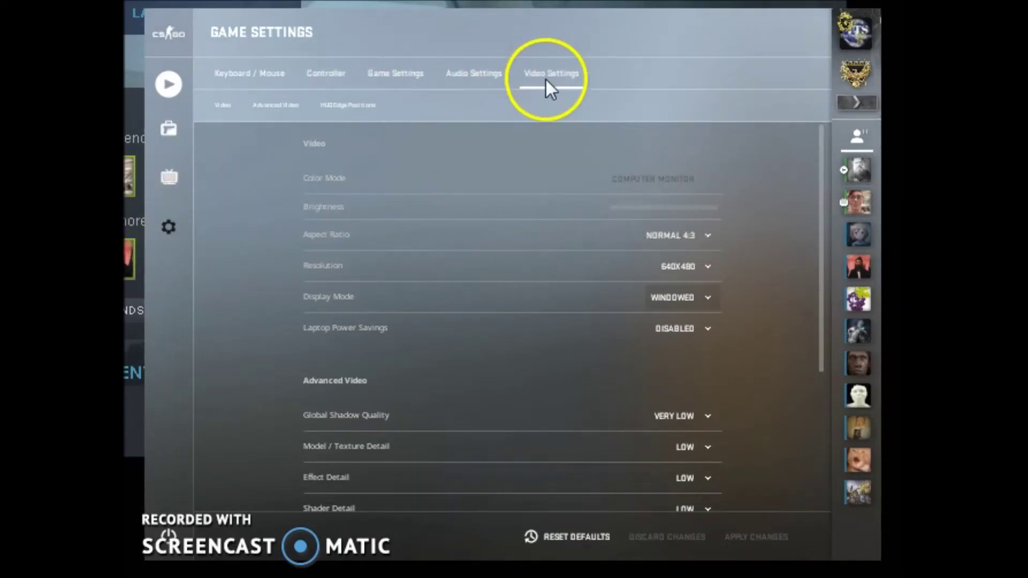
click(677, 236)
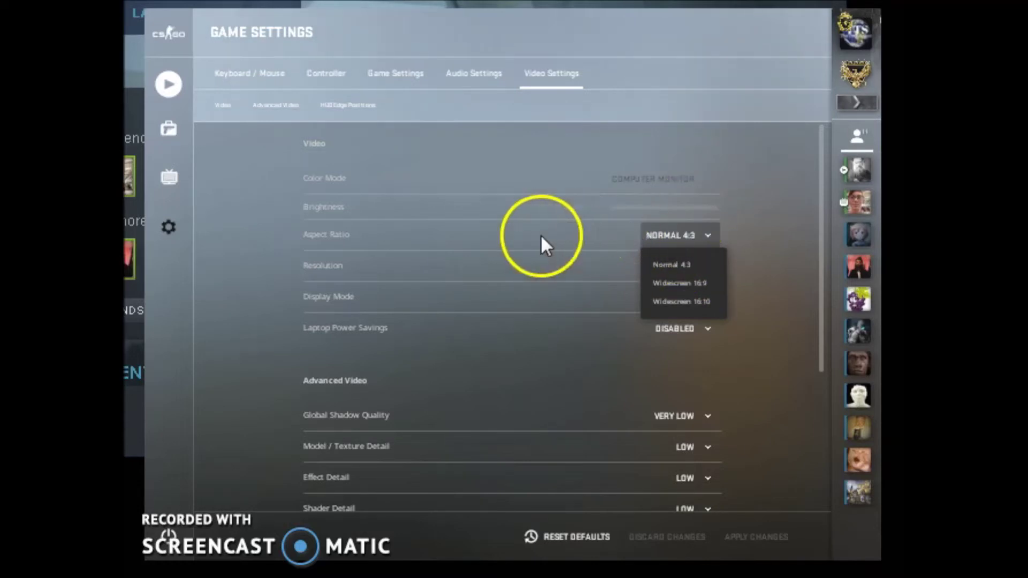
click(670, 265)
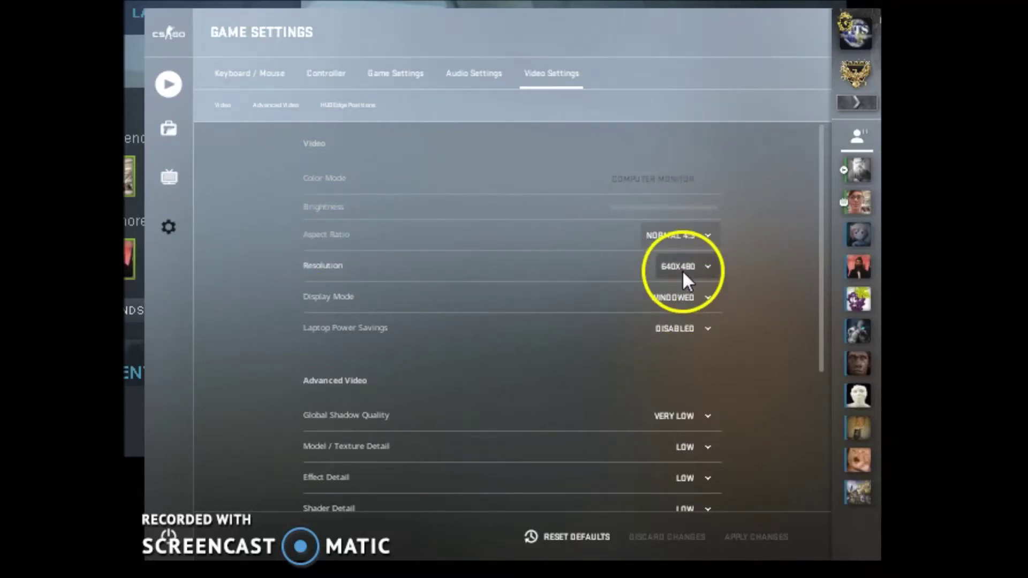
click(684, 278)
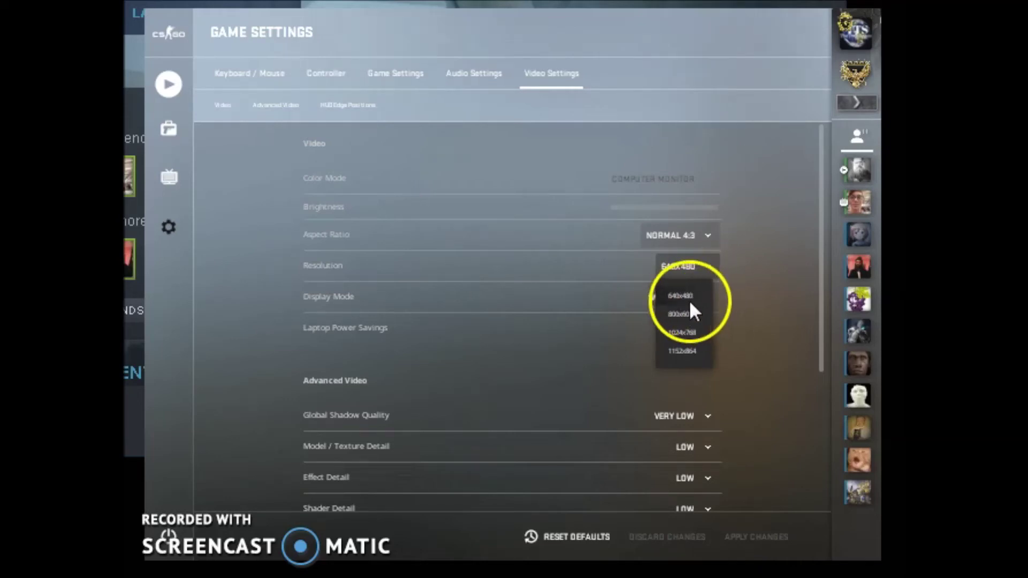
click(776, 294)
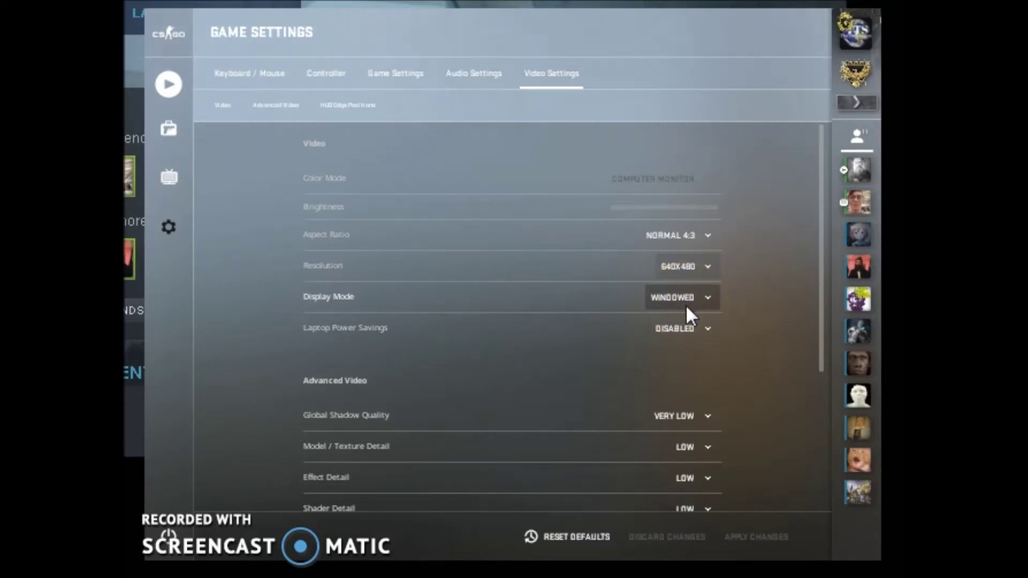
Keep Global Shadow Quality at Very Low and Effect Detail at Low
scroll(687, 316, down, 4)
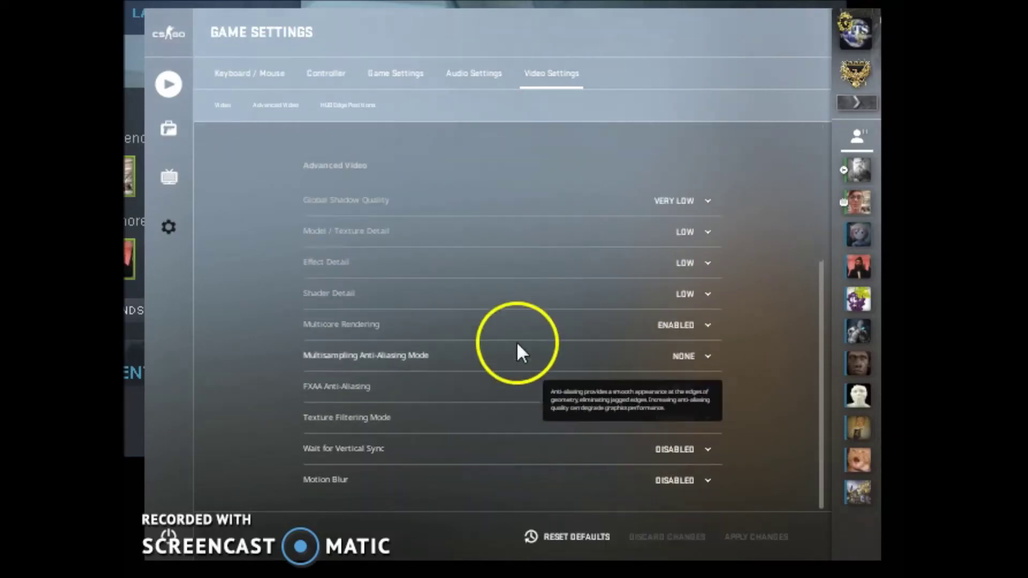
click(673, 203)
click(375, 203)
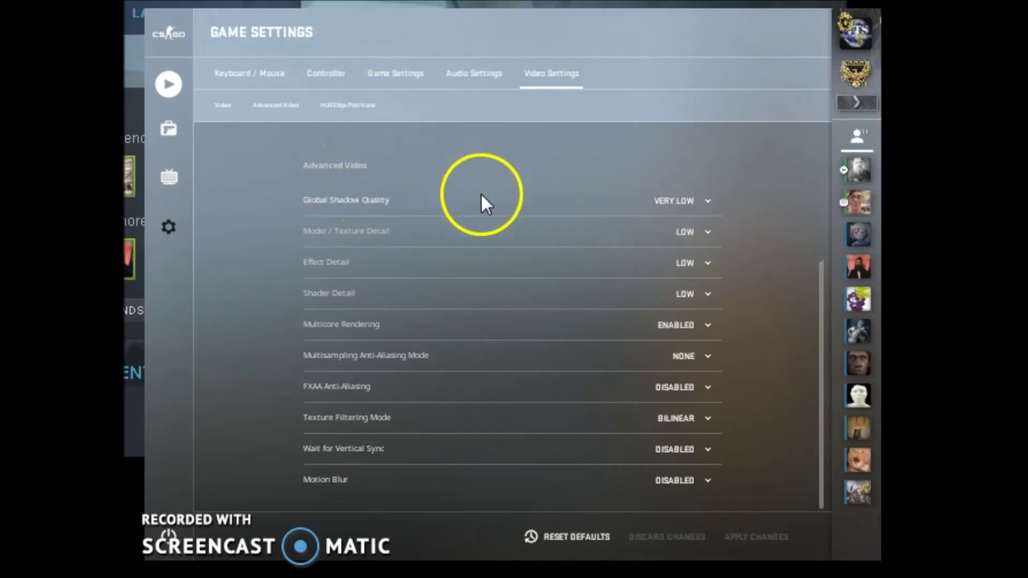
mouse_move(329, 241)
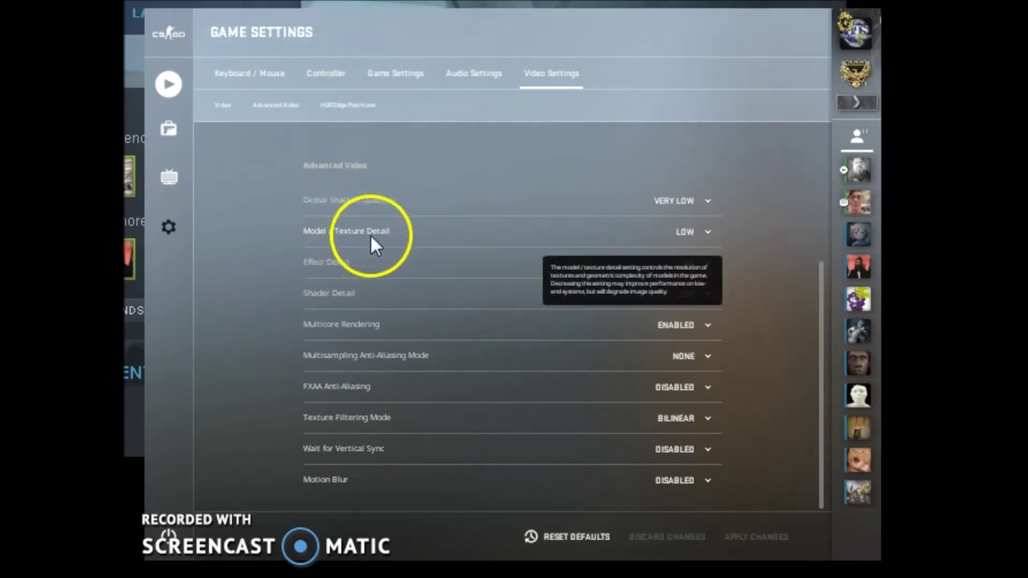
mouse_move(364, 306)
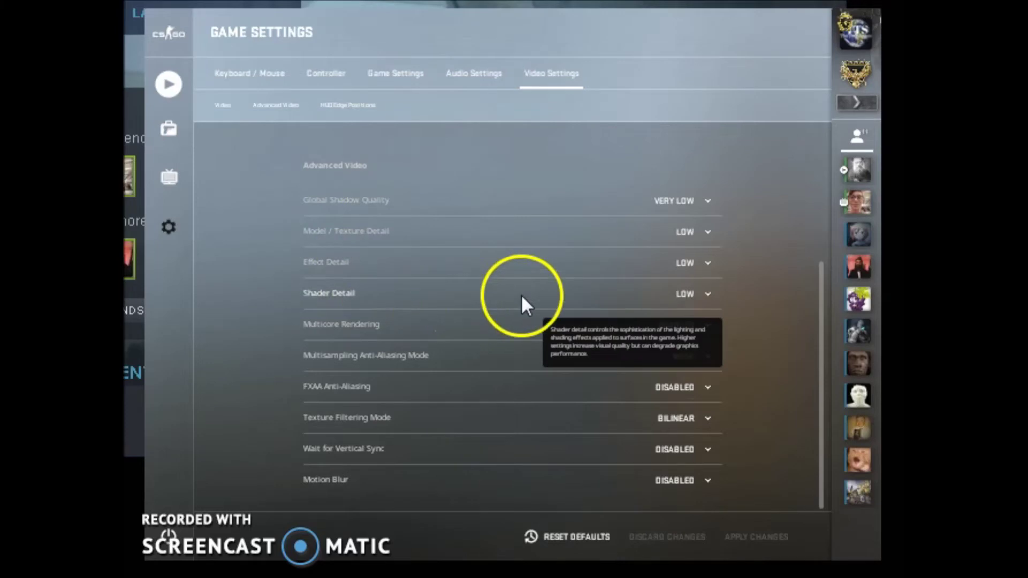
click(686, 206)
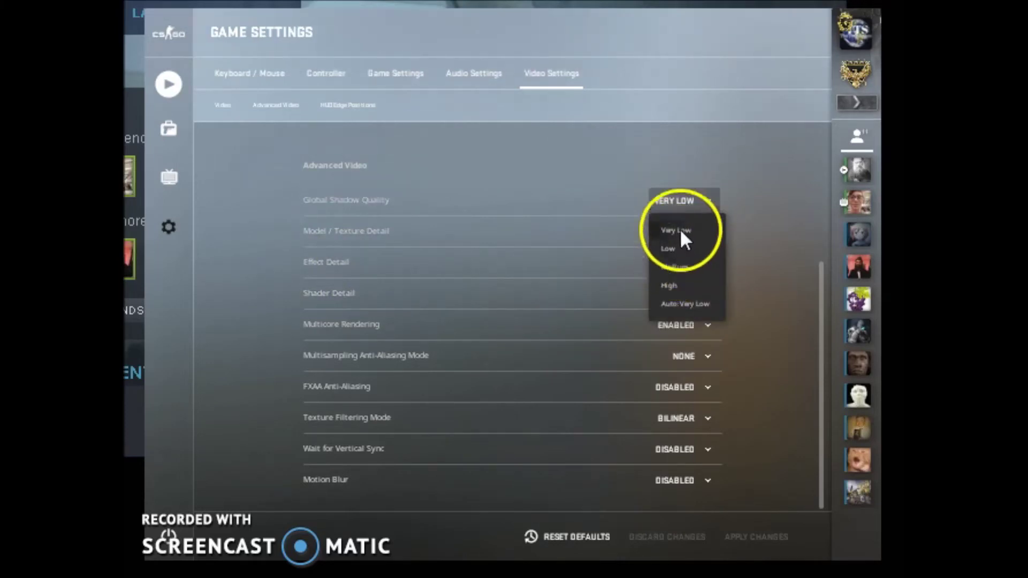
click(688, 231)
click(685, 264)
click(686, 279)
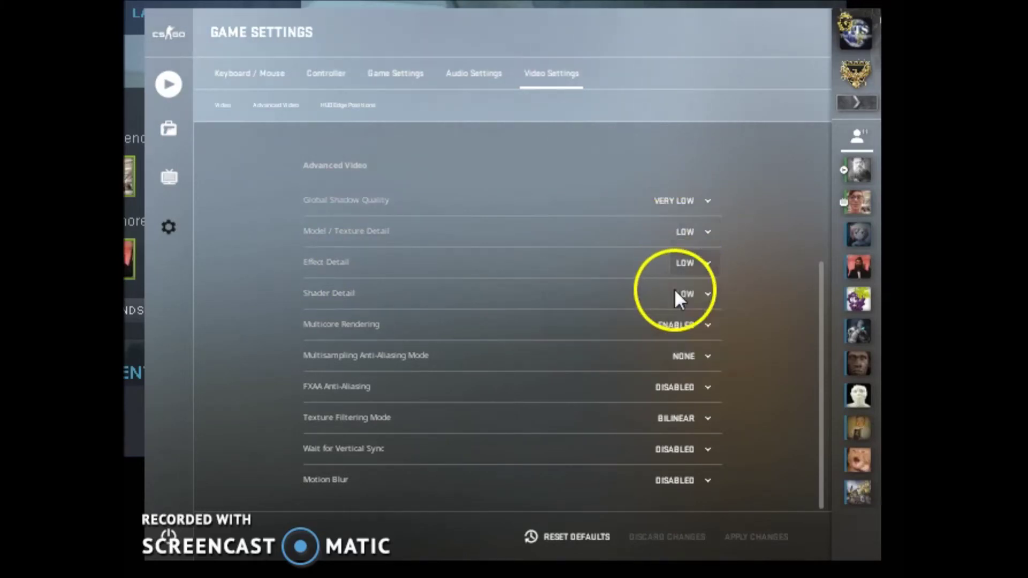
Leave anti-aliasing disabled and keep Texture Filtering Mode at Bilinear
mouse_move(391, 371)
mouse_move(322, 337)
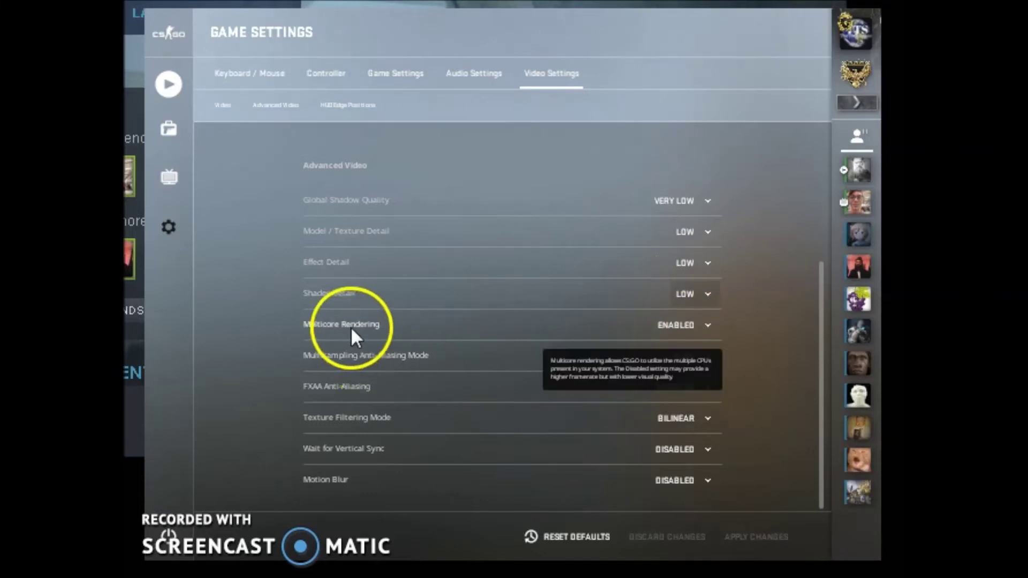
mouse_move(477, 356)
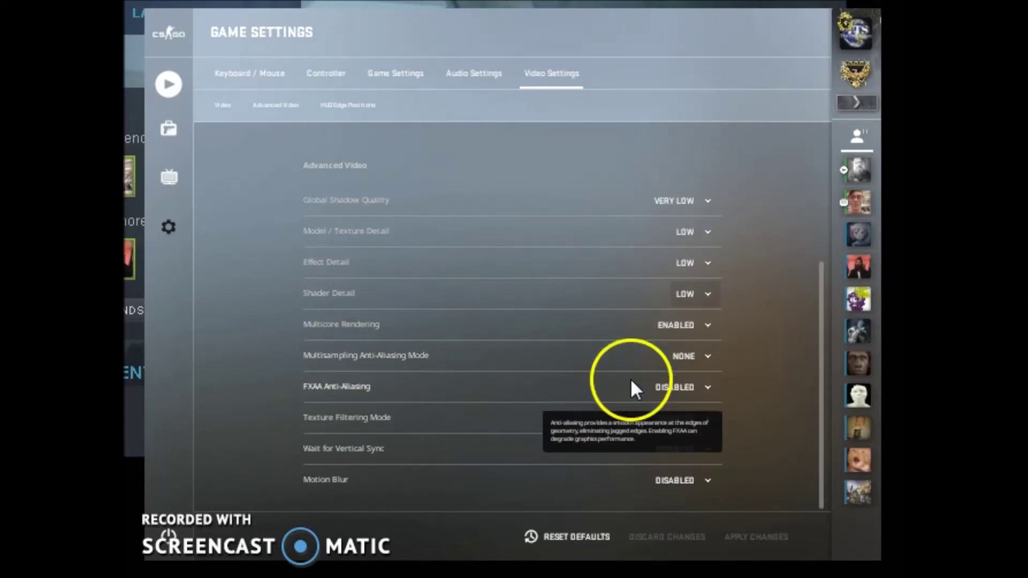
mouse_move(732, 403)
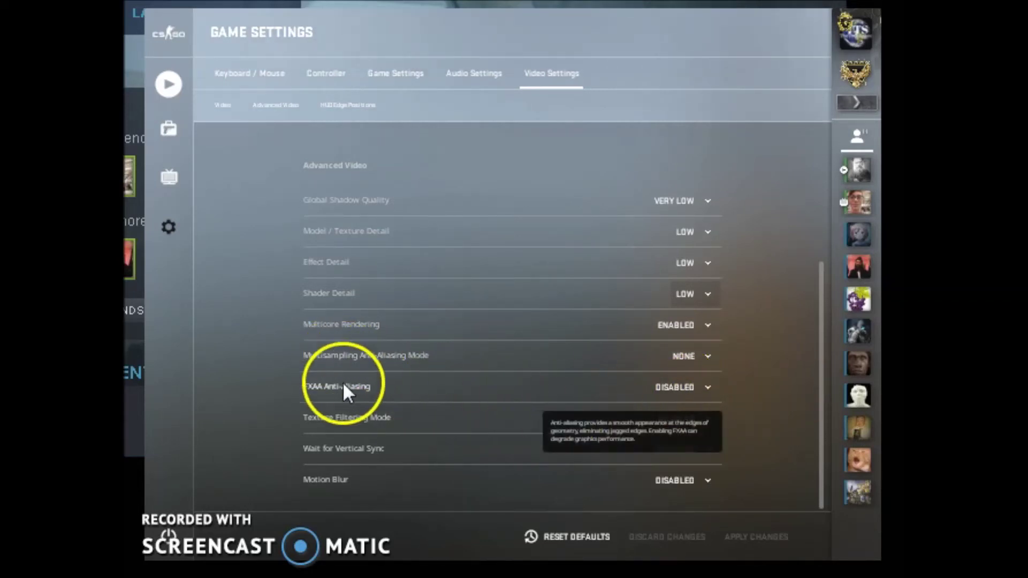
mouse_move(645, 431)
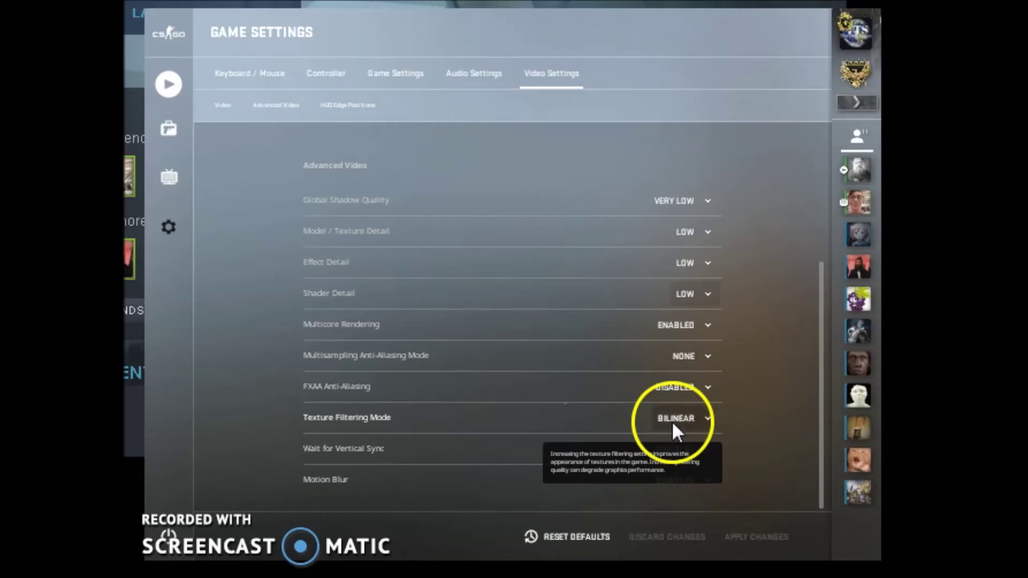
click(705, 427)
click(688, 272)
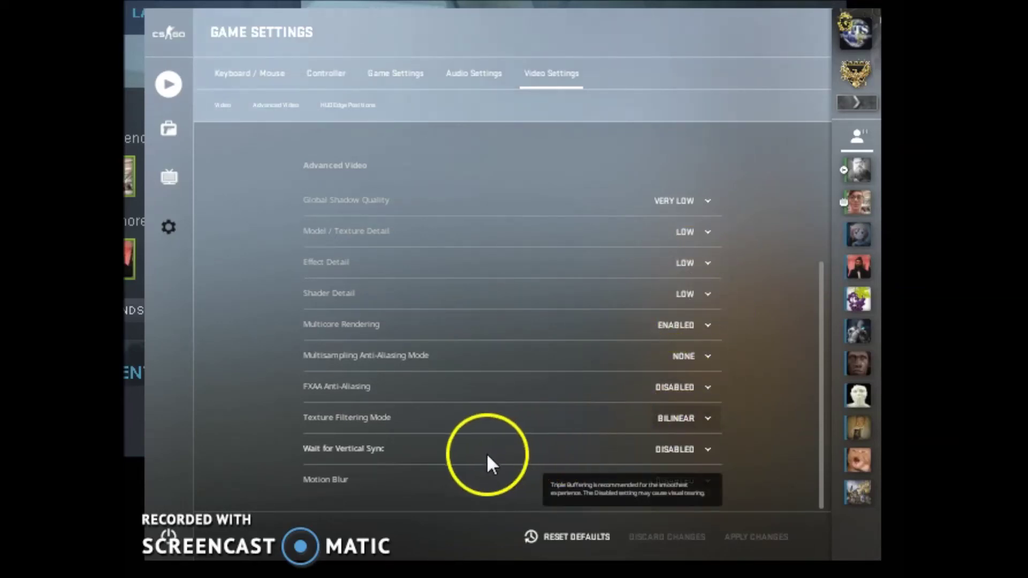
mouse_move(385, 461)
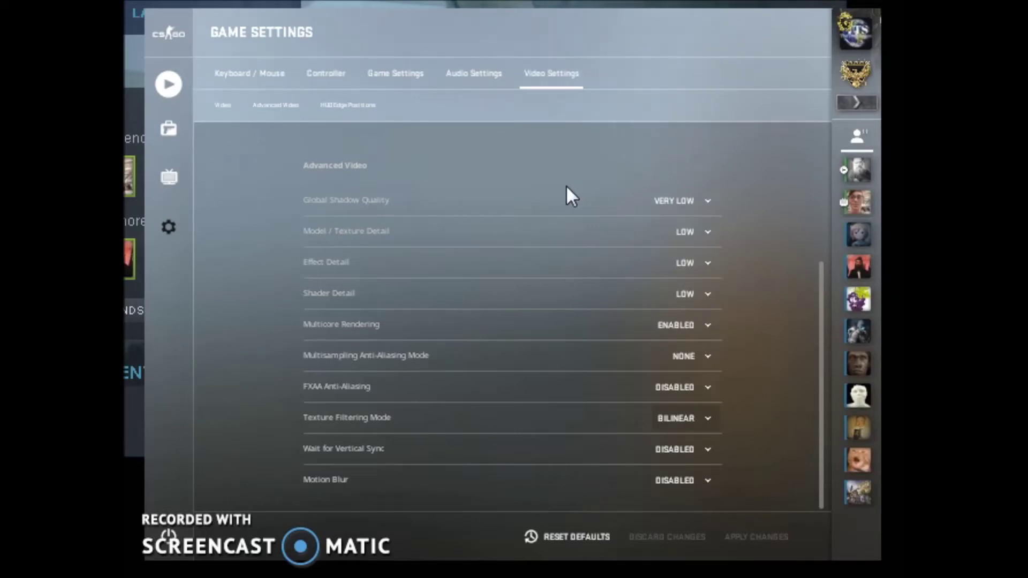
click(372, 394)
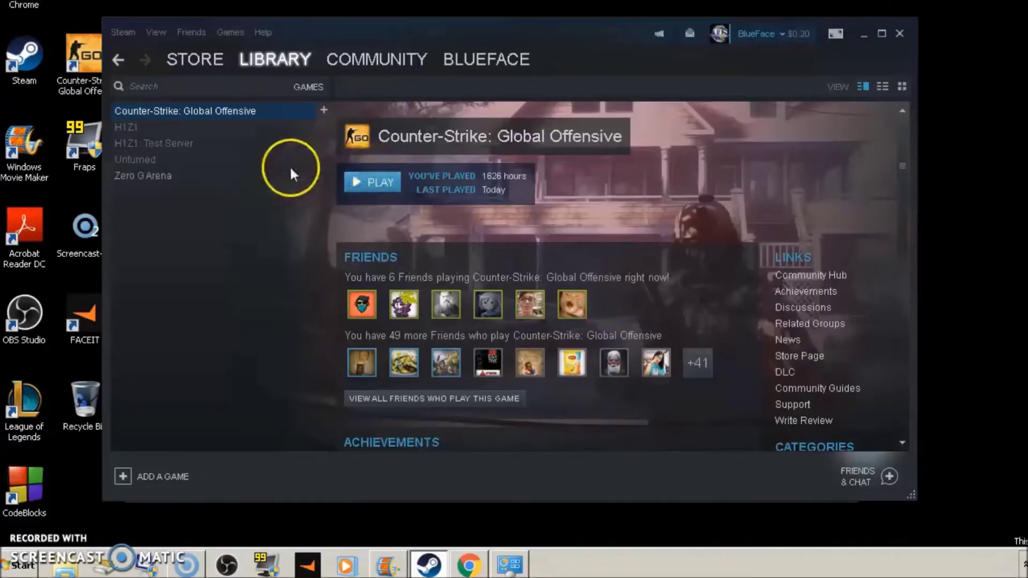
Filter the Steam library to Games and open Counter-Strike: Global Offensive's Properties
click(262, 60)
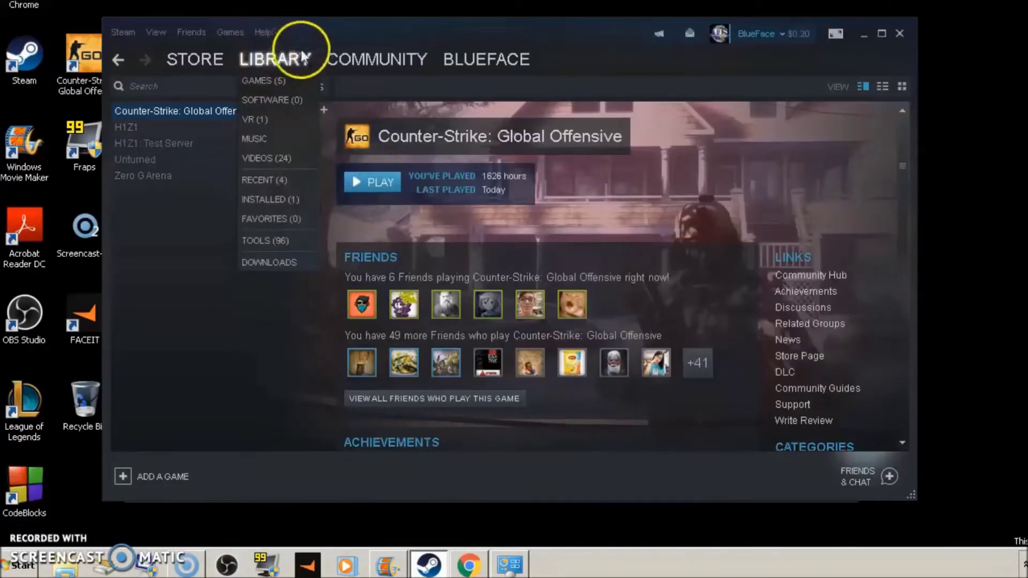
click(248, 80)
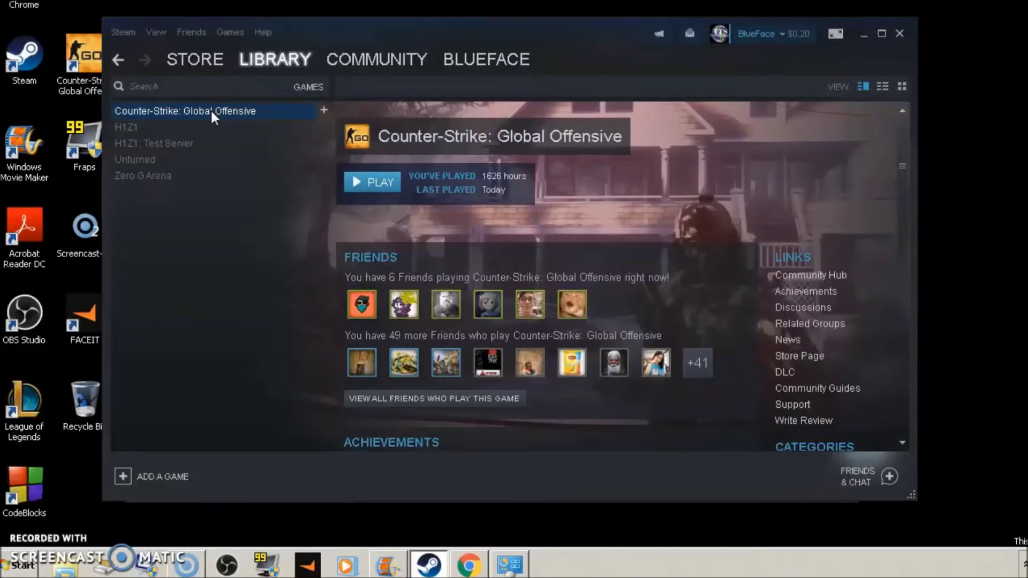
click(249, 62)
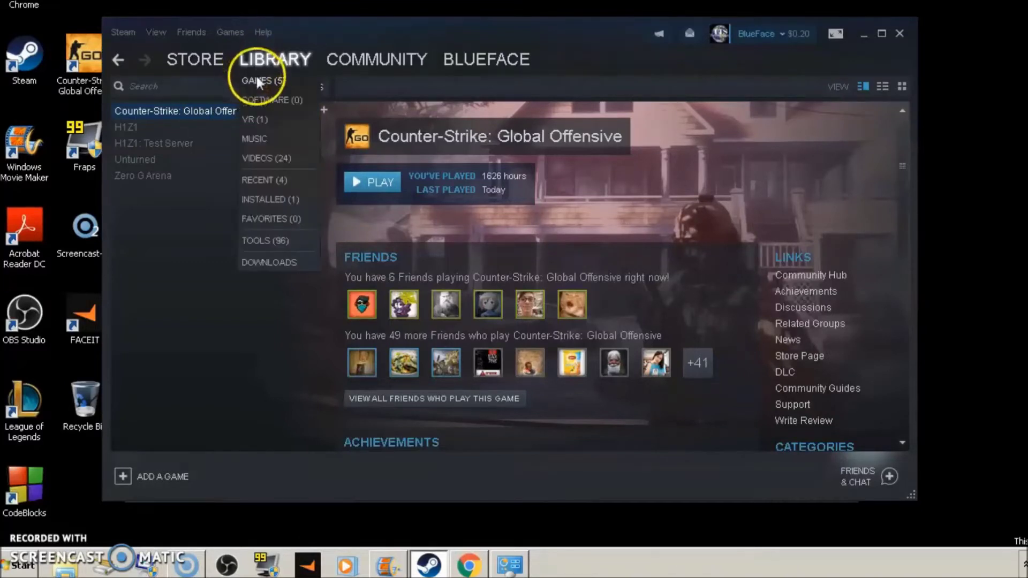
click(266, 78)
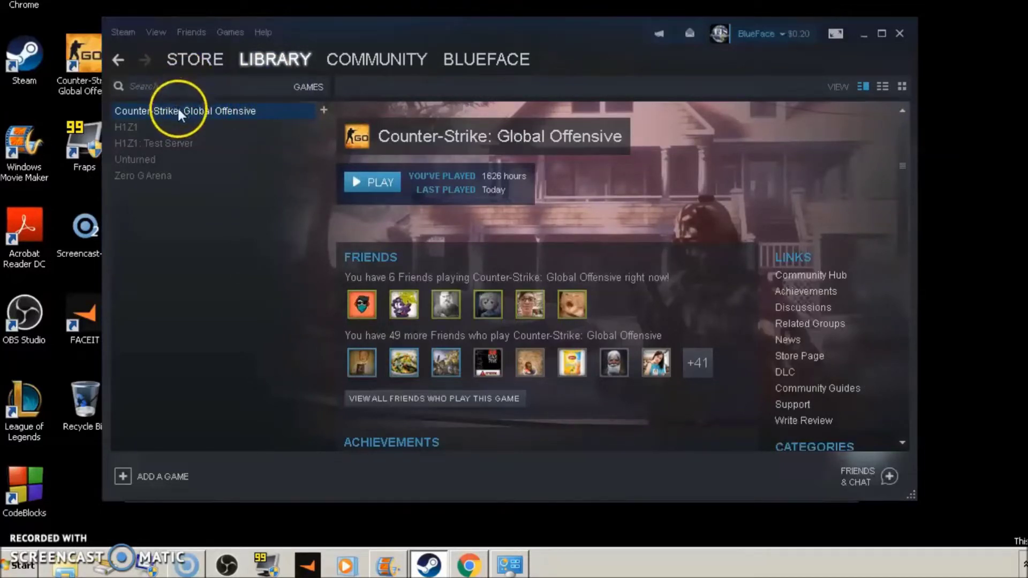
right_click(201, 111)
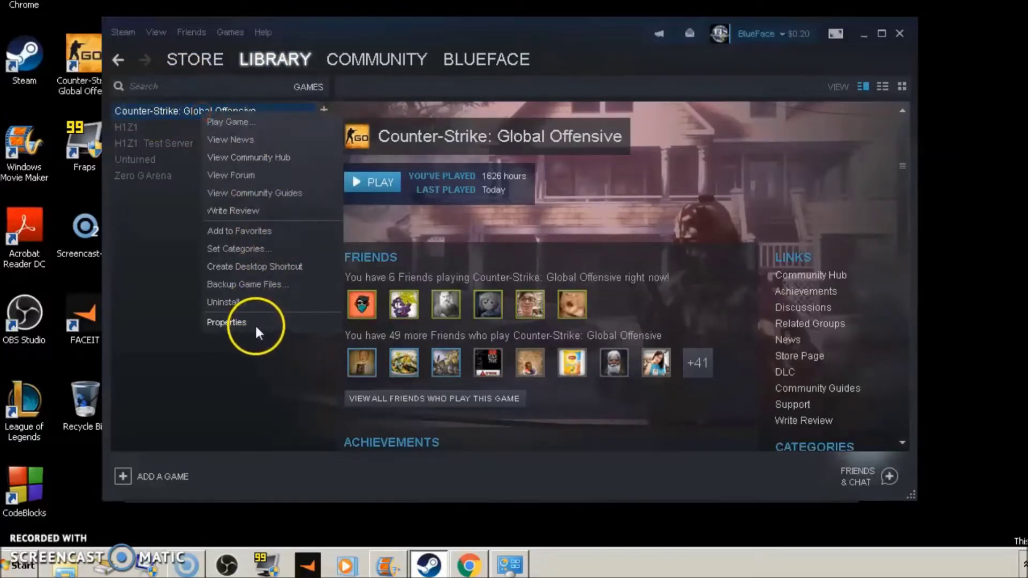
click(228, 321)
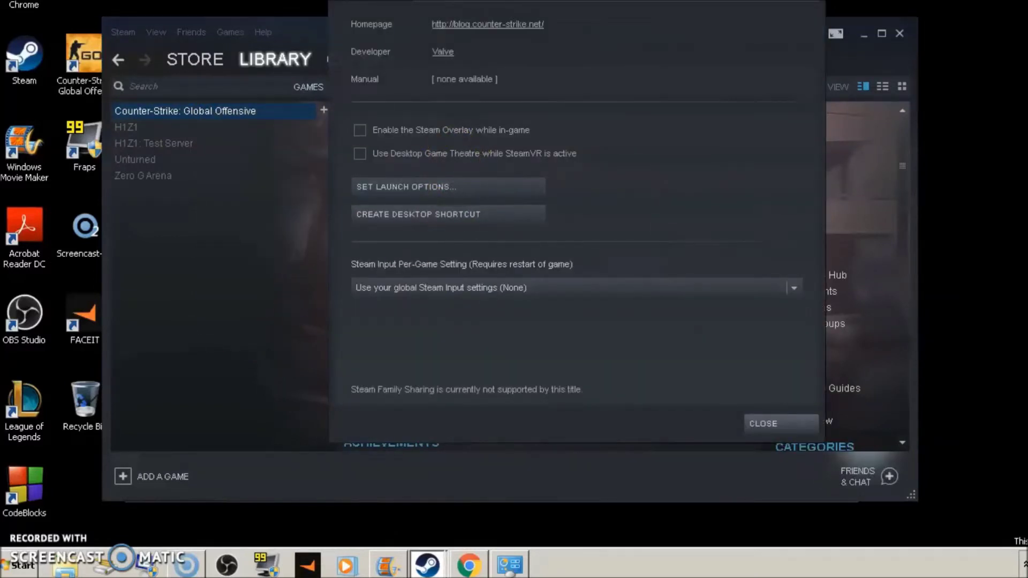
Drag the CS:GO Properties dialog down and left so its title bar and tabs show
drag(430, 65, 397, 125)
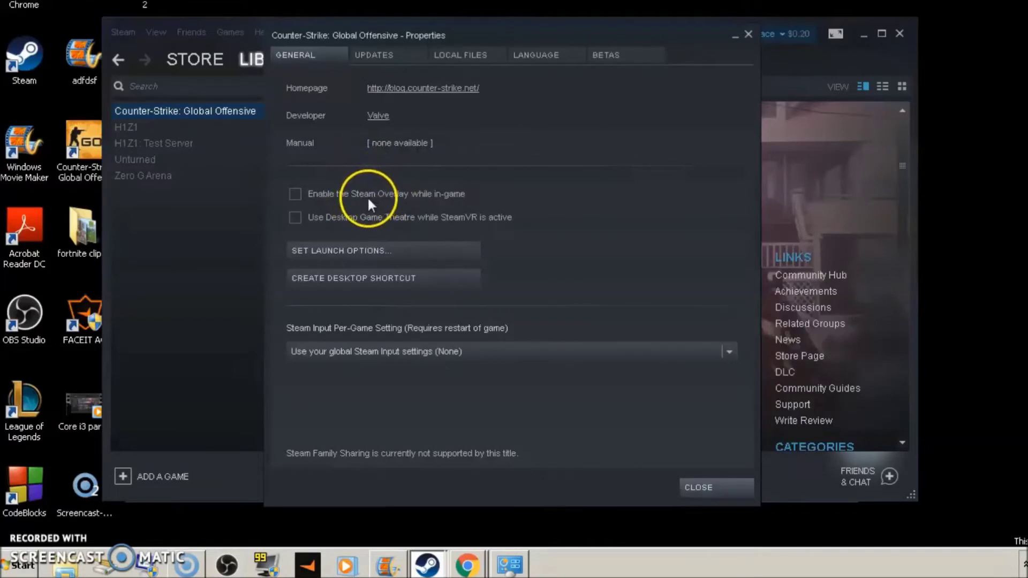
Run Verify Integrity of Game Files from Local Files and rearrange the progress and Properties windows
click(460, 54)
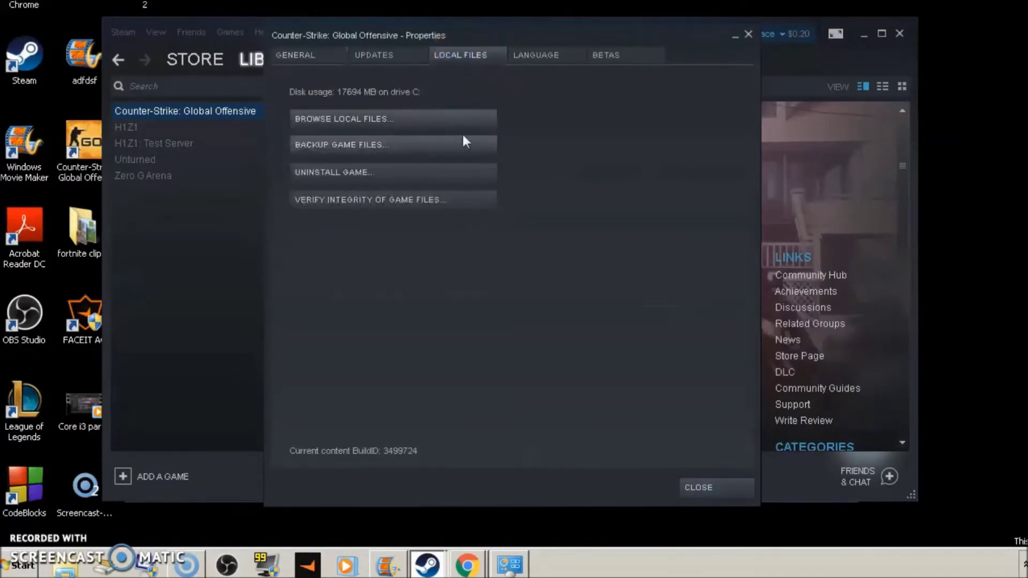
click(384, 199)
drag(535, 180, 387, 154)
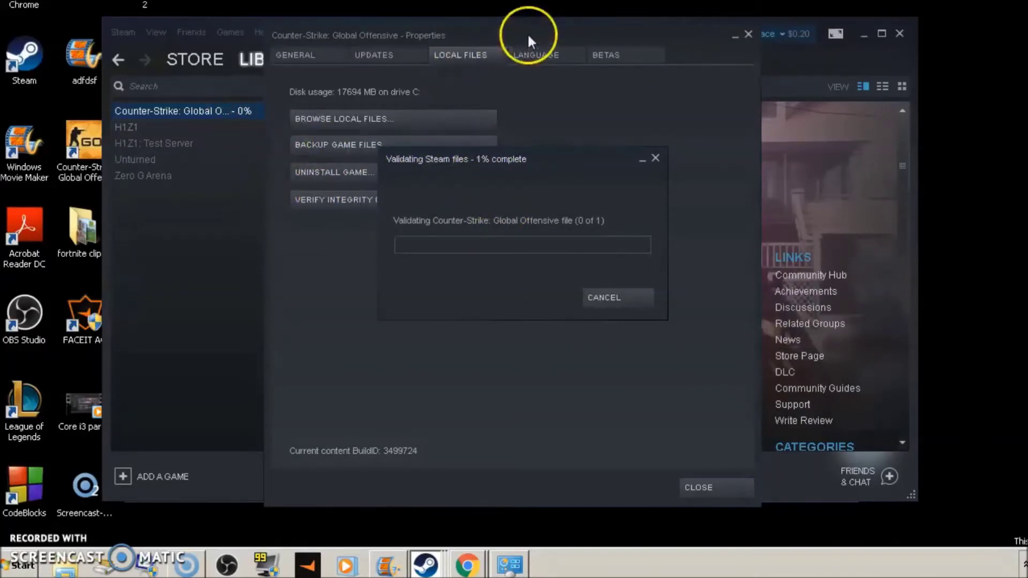
drag(528, 35, 255, 56)
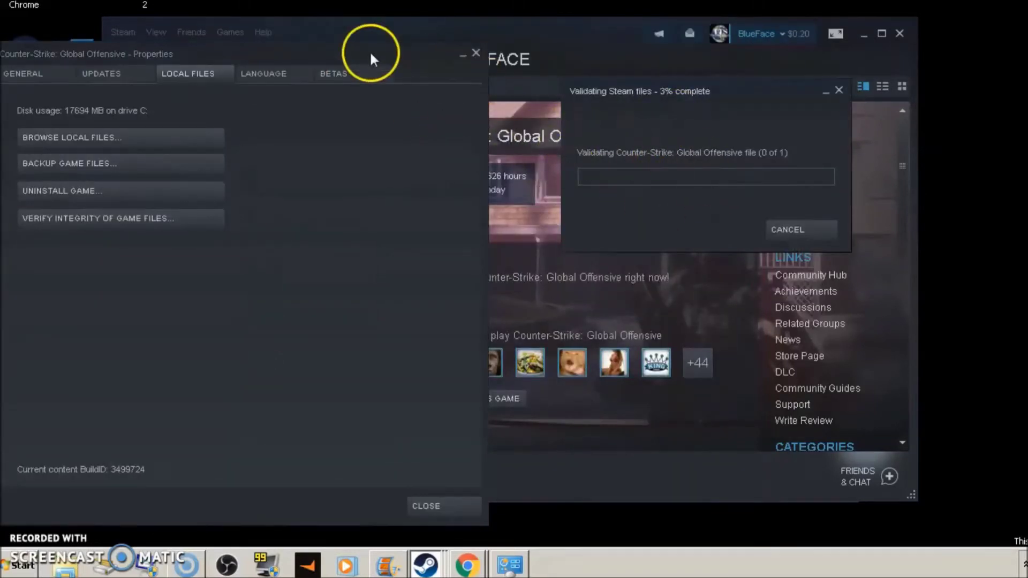
drag(440, 51, 641, 31)
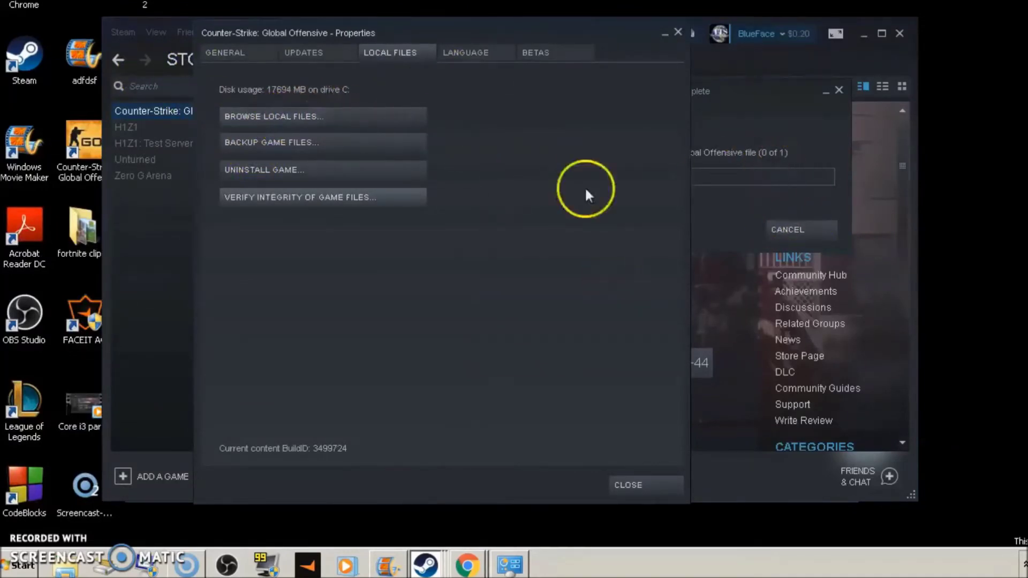
Edit the launch options to '-nojoy -high -fullscreen -tickrate 128 -novid -nod3d9ex1 -lv +mat_queue_mode 2'
click(268, 52)
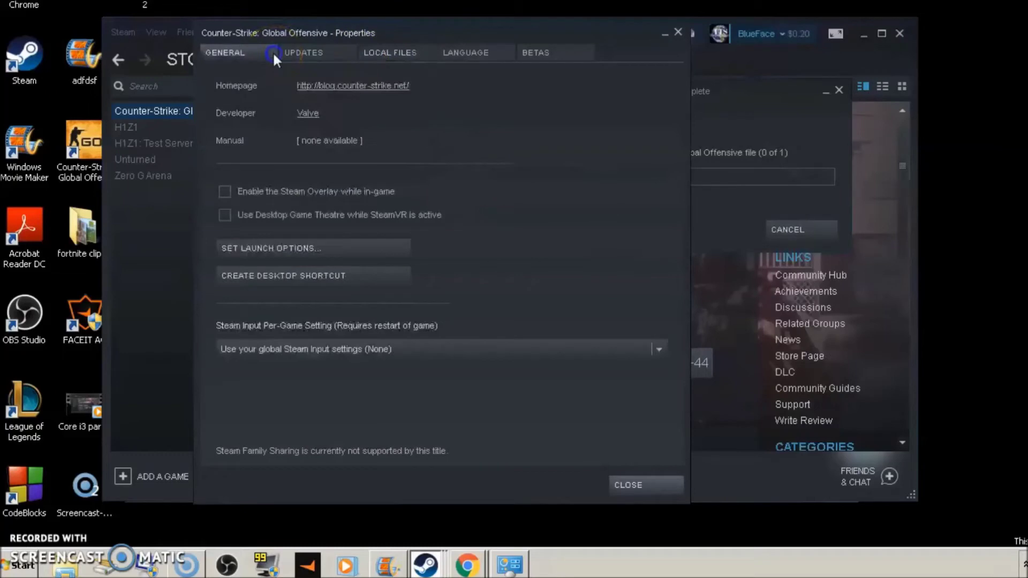
click(305, 247)
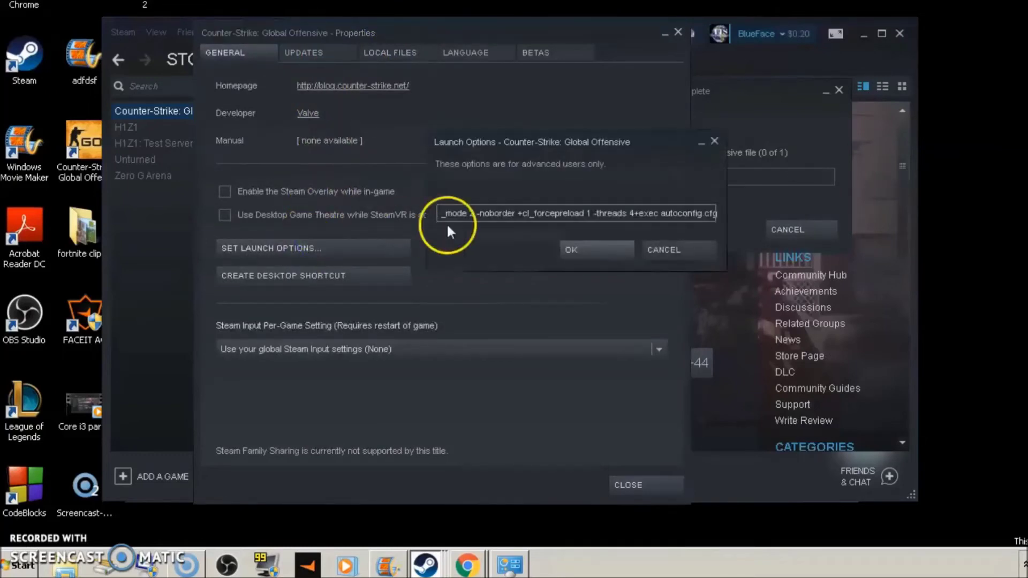
triple_click(489, 216)
click(541, 211)
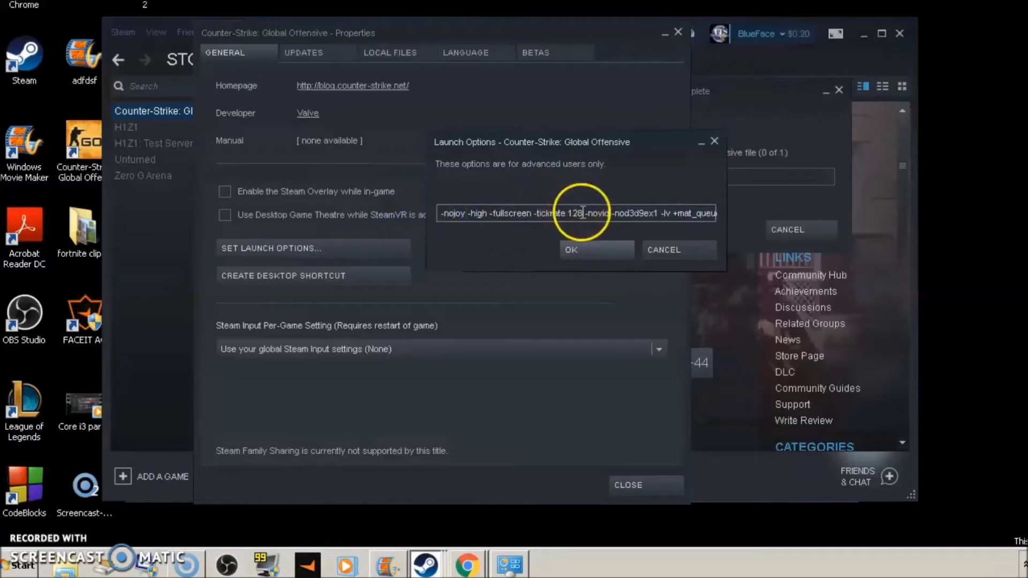
drag(610, 213, 423, 216)
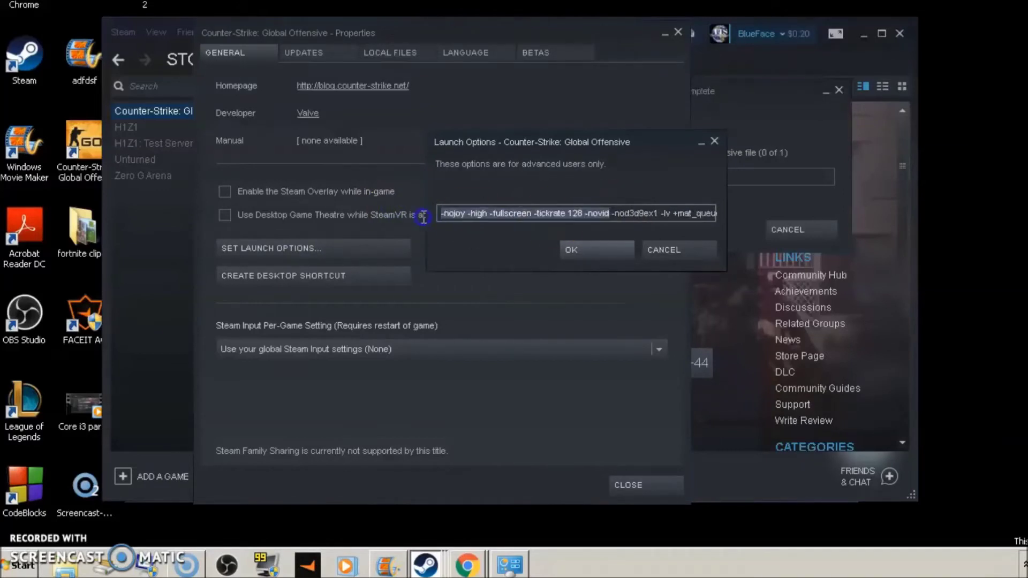
click(677, 214)
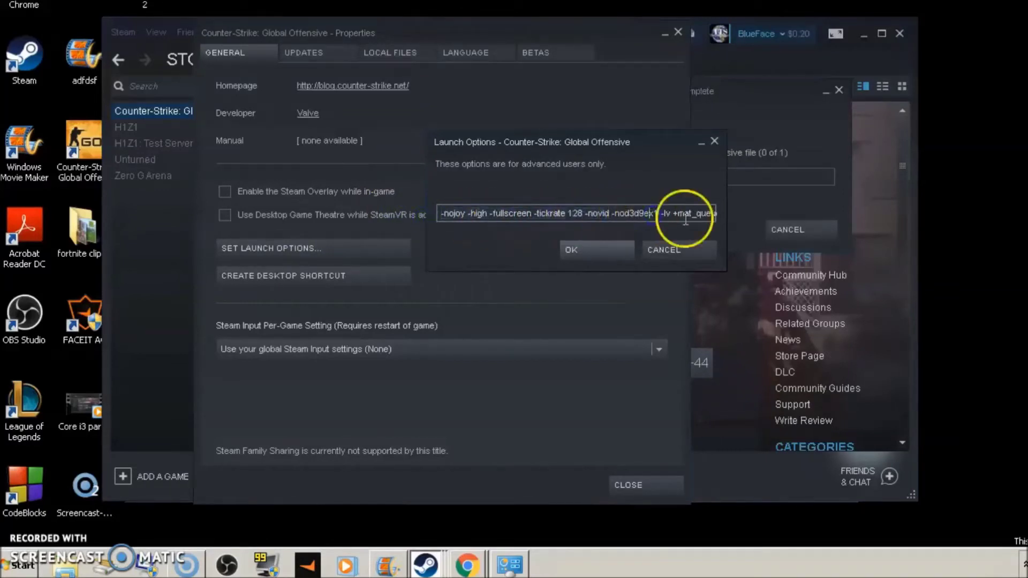
click(648, 214)
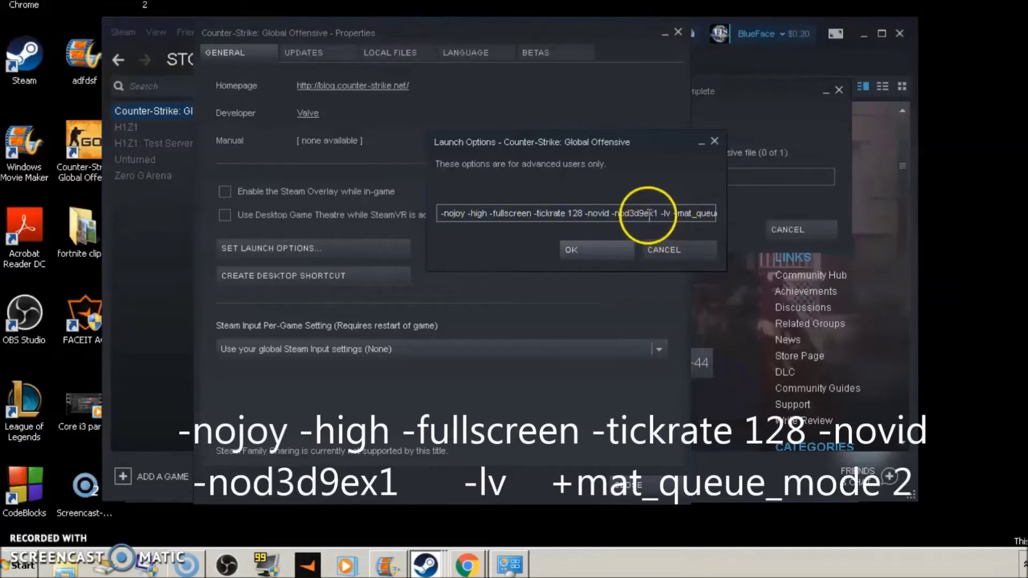
click(718, 215)
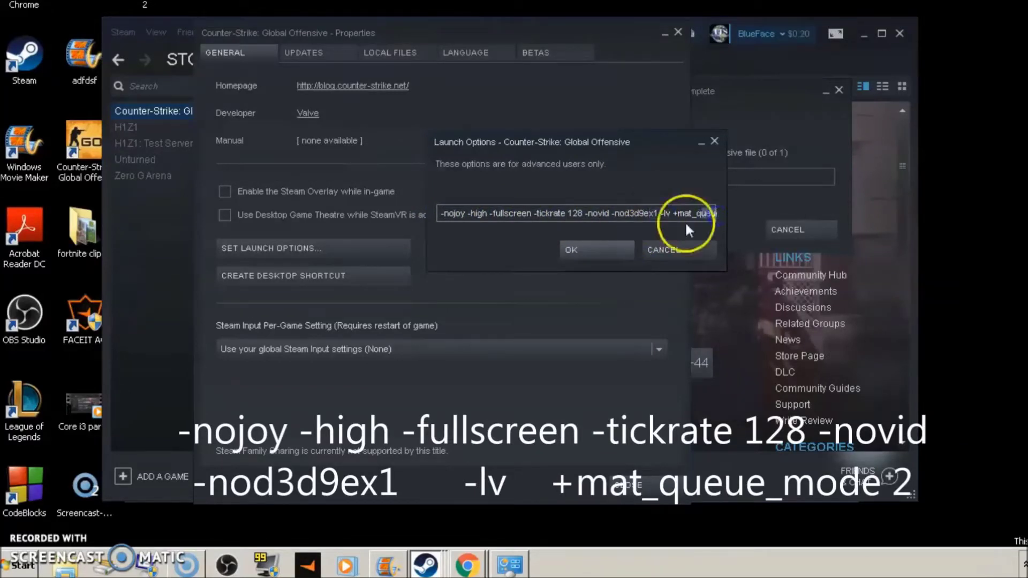
key(Right)
key(Right)
key(Right)
key(Right)
key(Right)
key(Right)
key(Right)
key(Right)
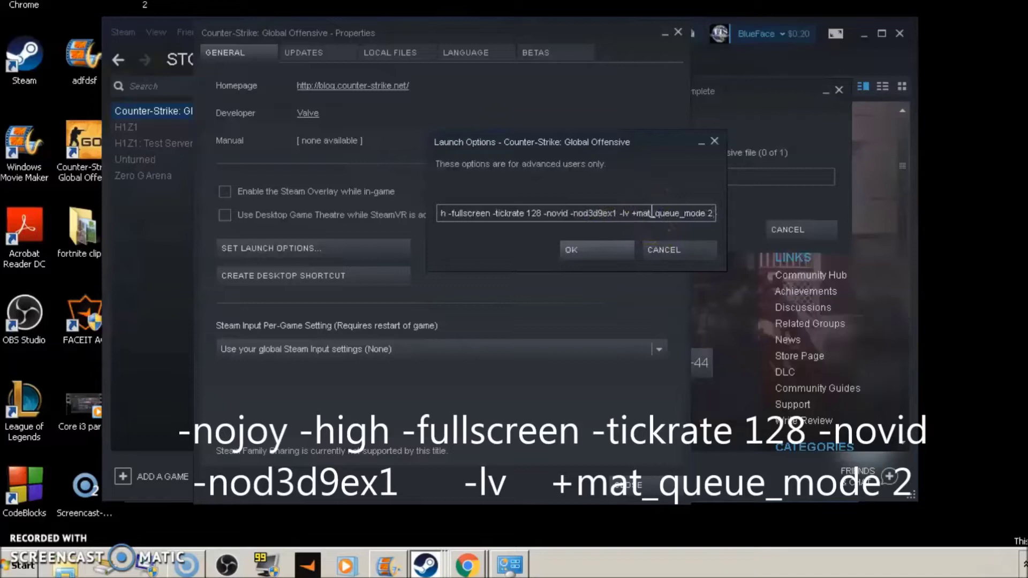
text(-r)
drag(652, 209, 418, 214)
key(ctrl+c)
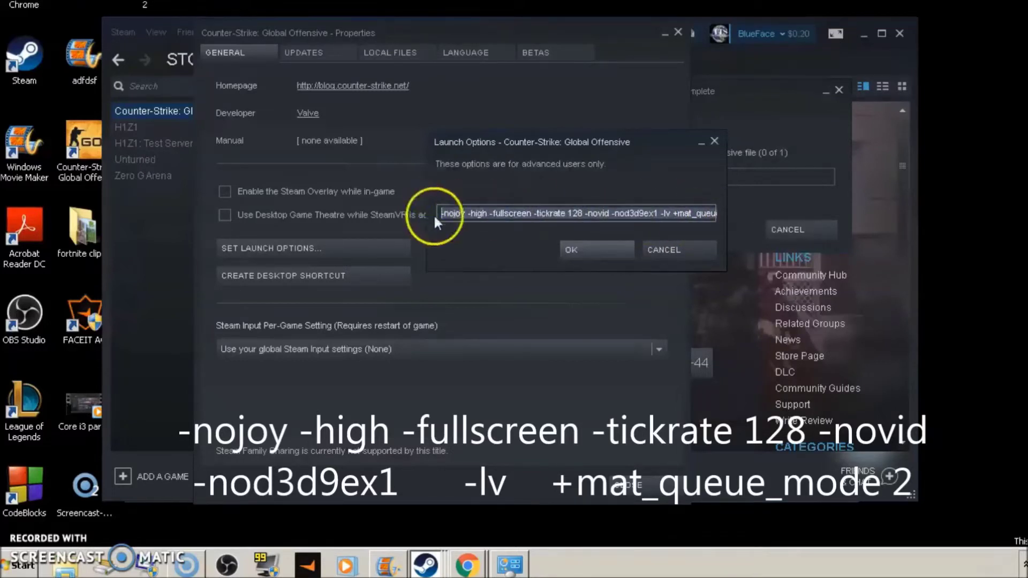
Open Notepad via Start search and paste the CS:GO launch options line into it
click(38, 564)
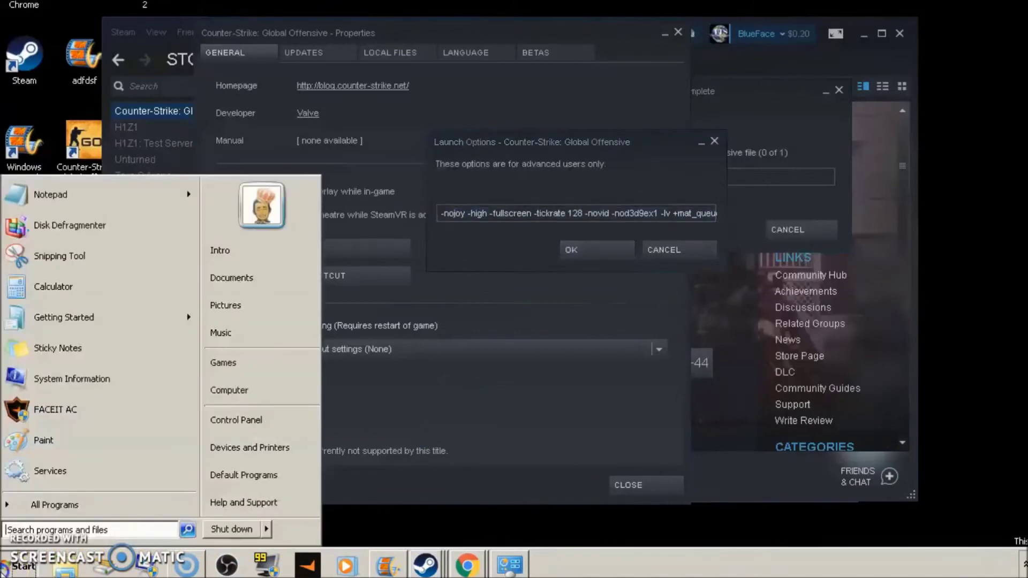
text(notepad)
key(Return)
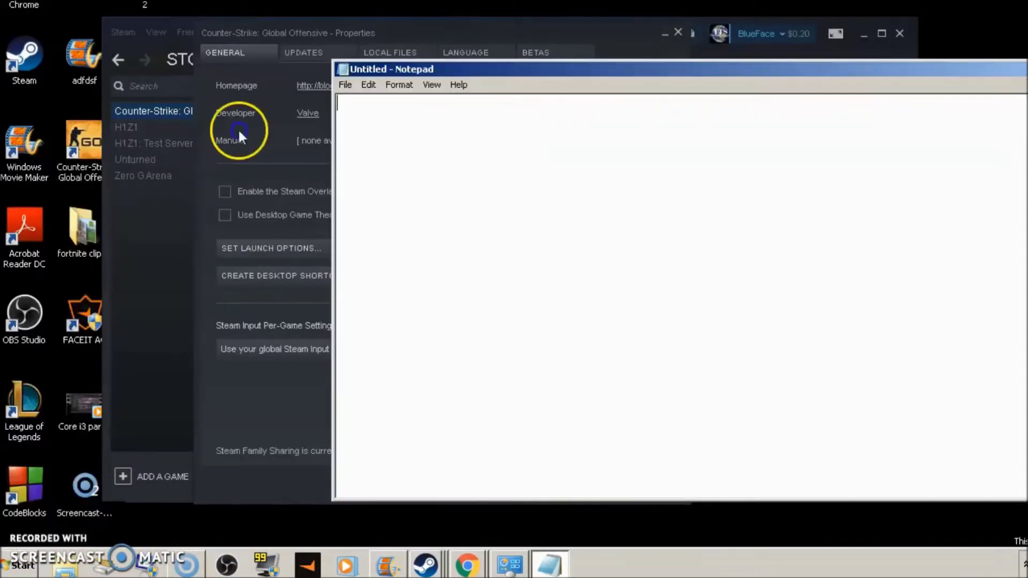
click(357, 209)
key(ctrl+v)
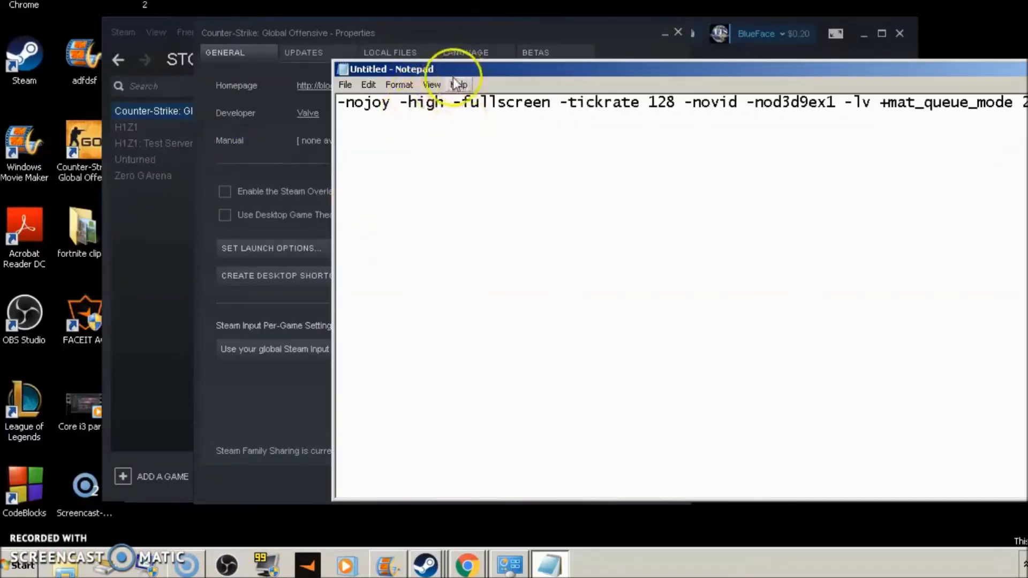
drag(453, 77, 366, 92)
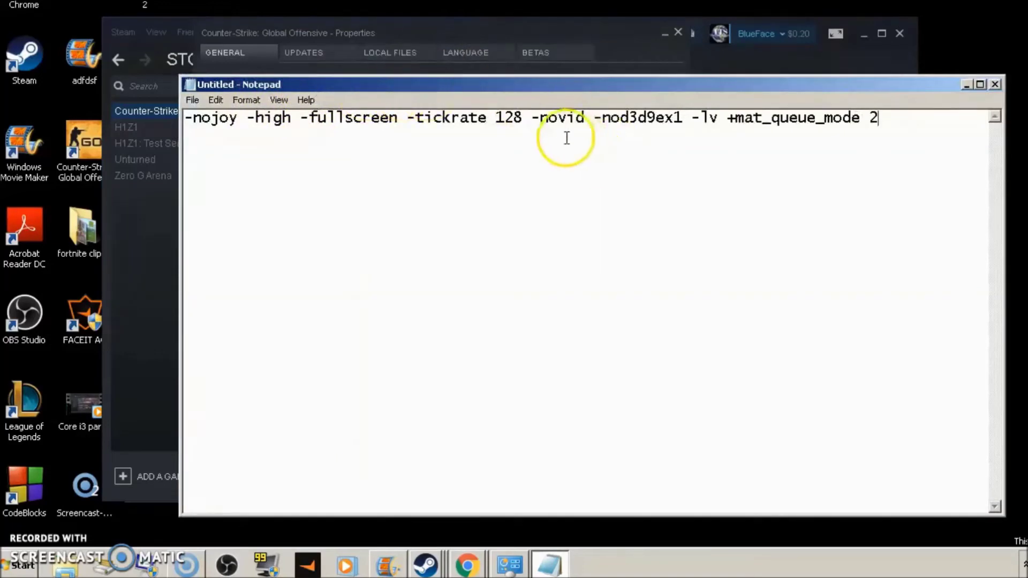
Highlight the -nojoy, -high, -fullscreen and -tickrate 128 options one by one
double_click(218, 125)
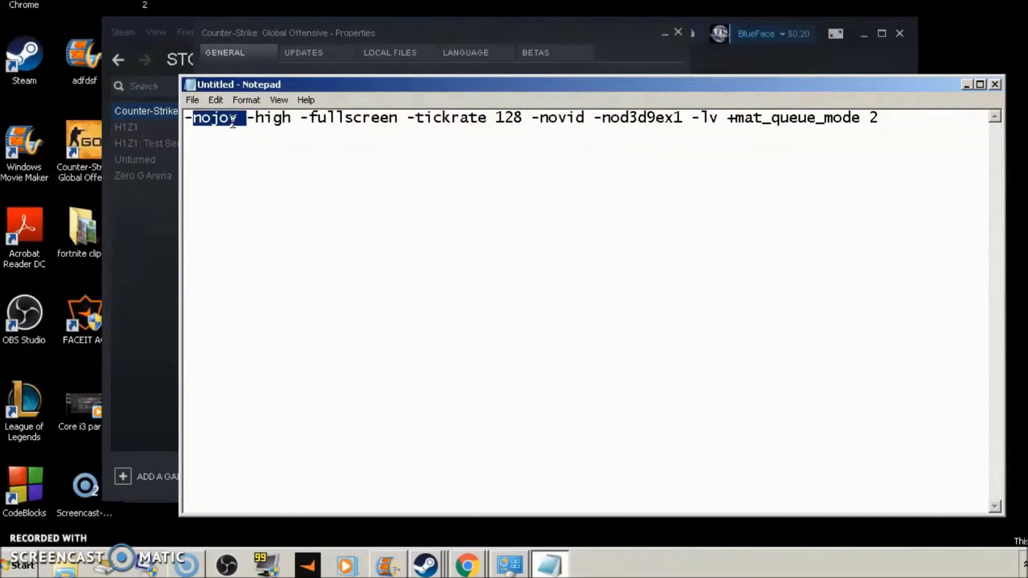
double_click(275, 119)
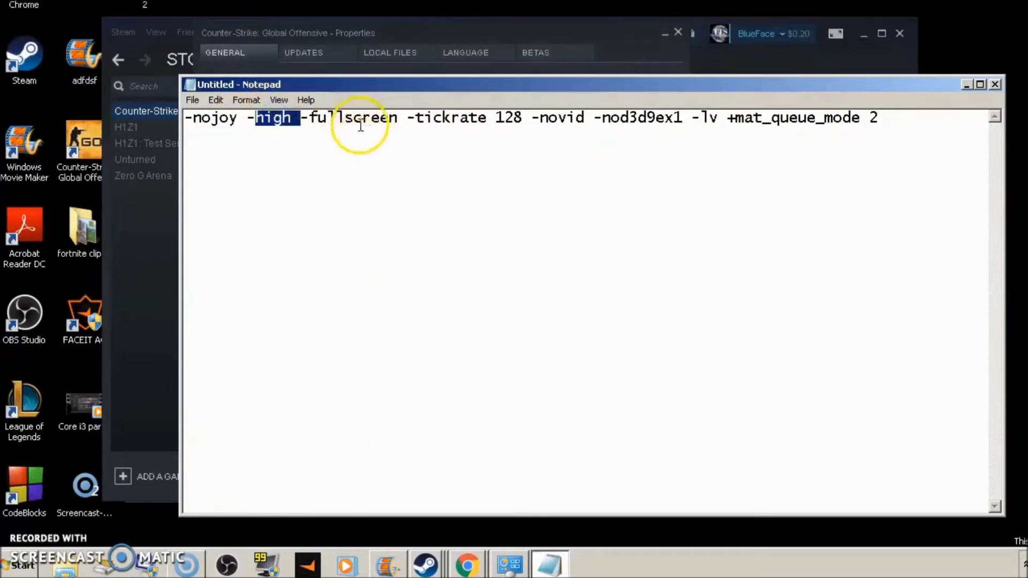
double_click(356, 118)
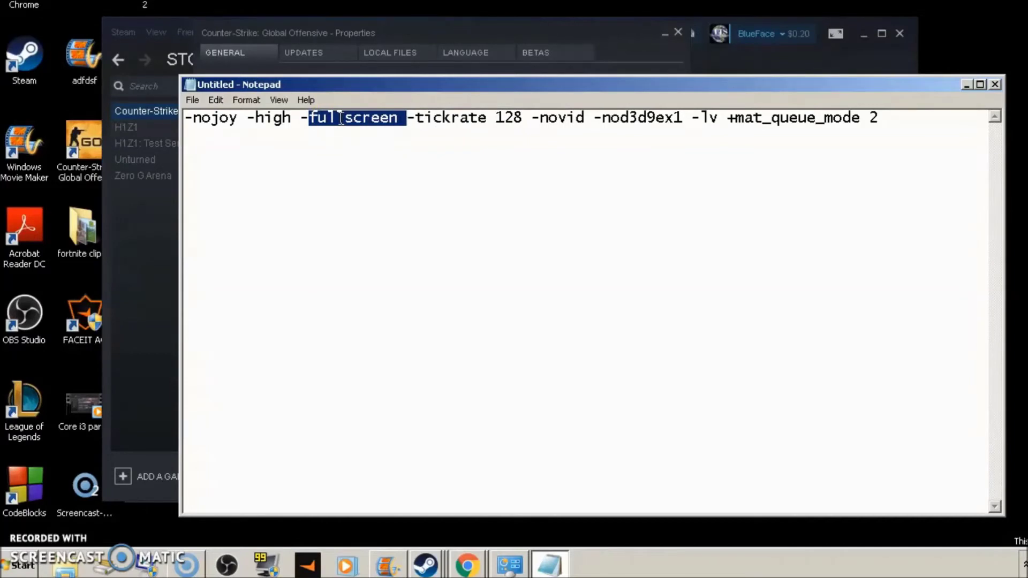
double_click(467, 116)
double_click(501, 118)
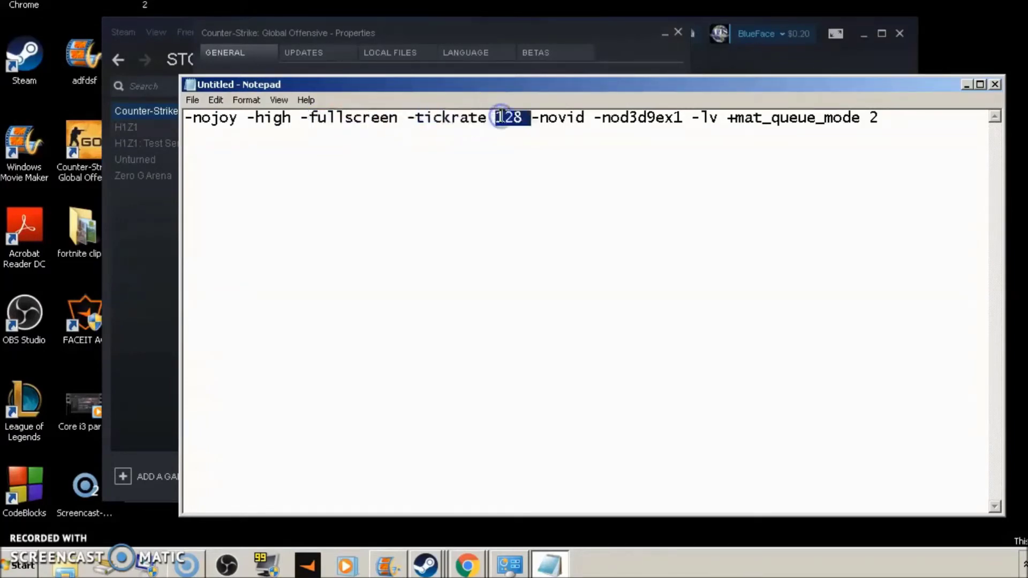
click(563, 115)
click(509, 117)
drag(523, 116, 408, 117)
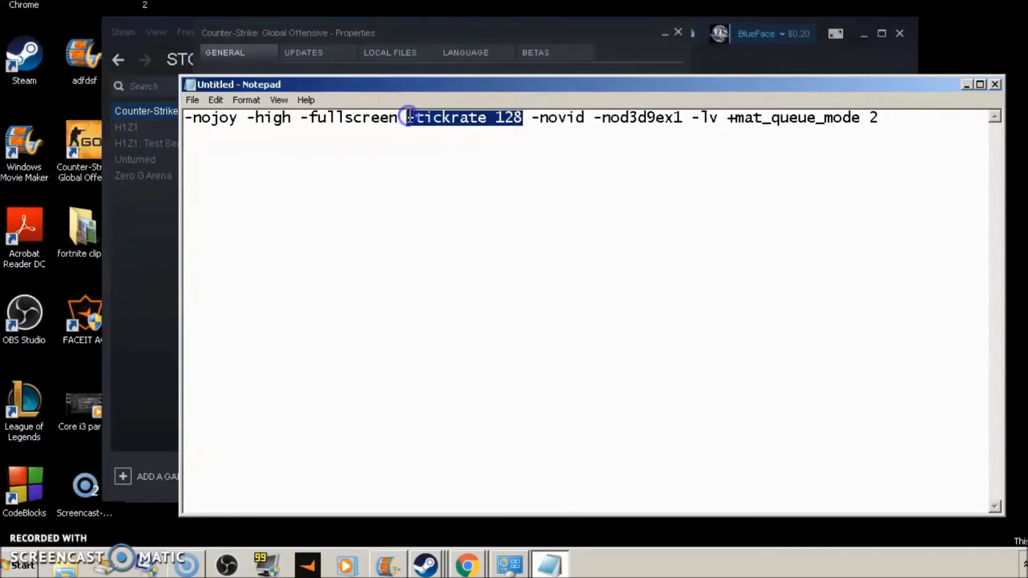
double_click(482, 117)
click(439, 129)
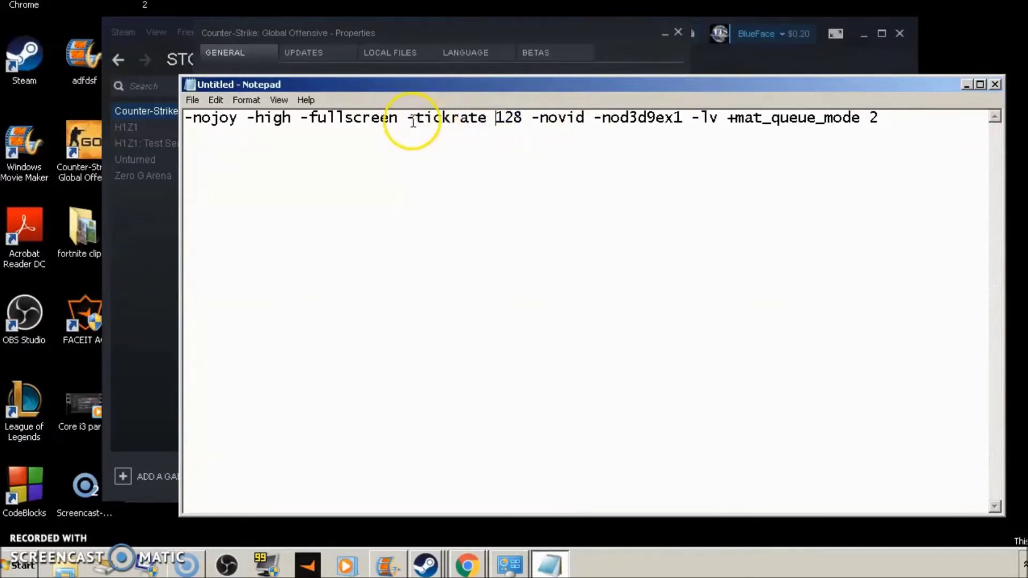
drag(410, 118, 504, 118)
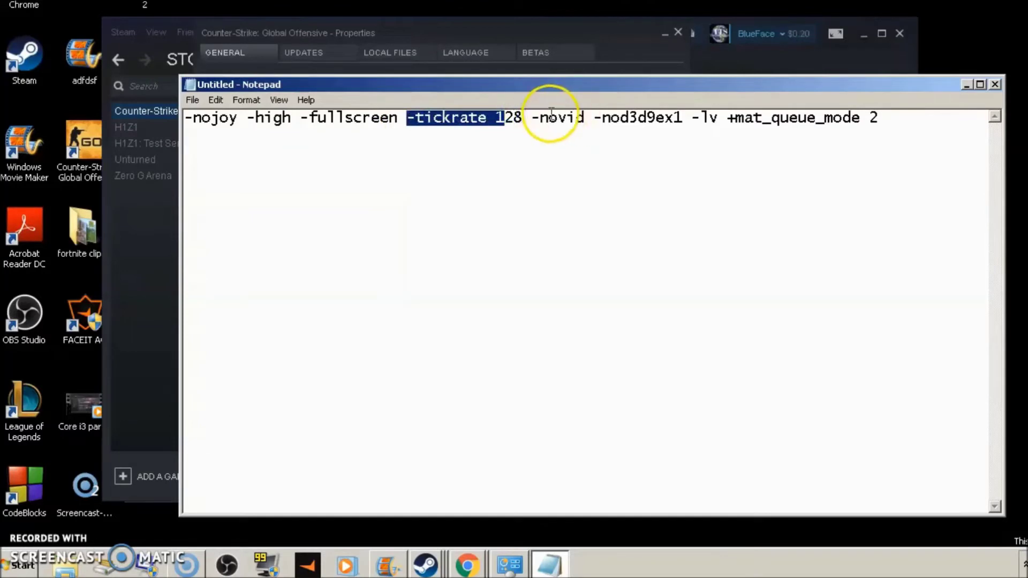
Highlight the -novid, -nod3d9ex1, -lv and +mat_queue_mode 2 options in turn
double_click(555, 117)
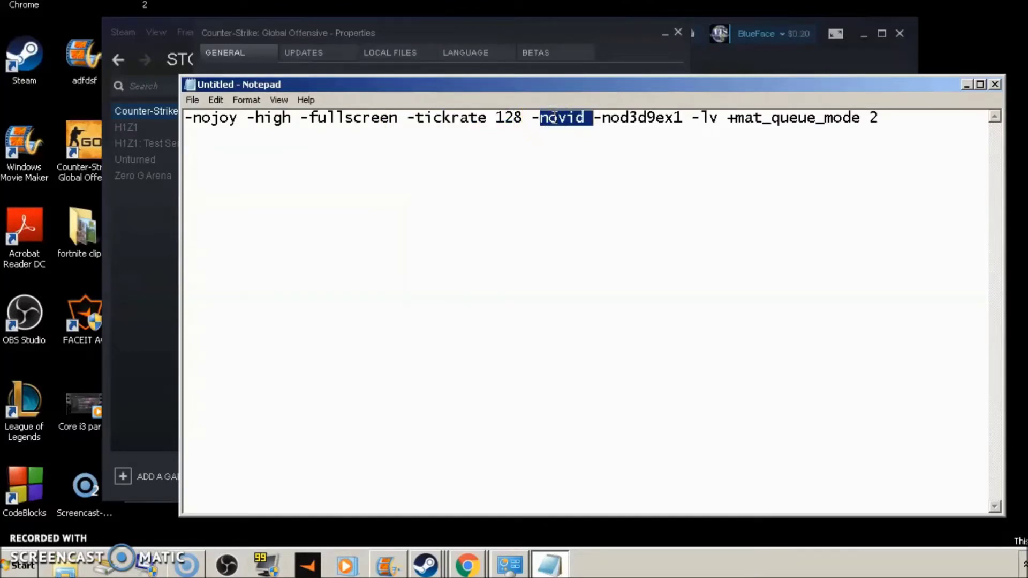
click(554, 117)
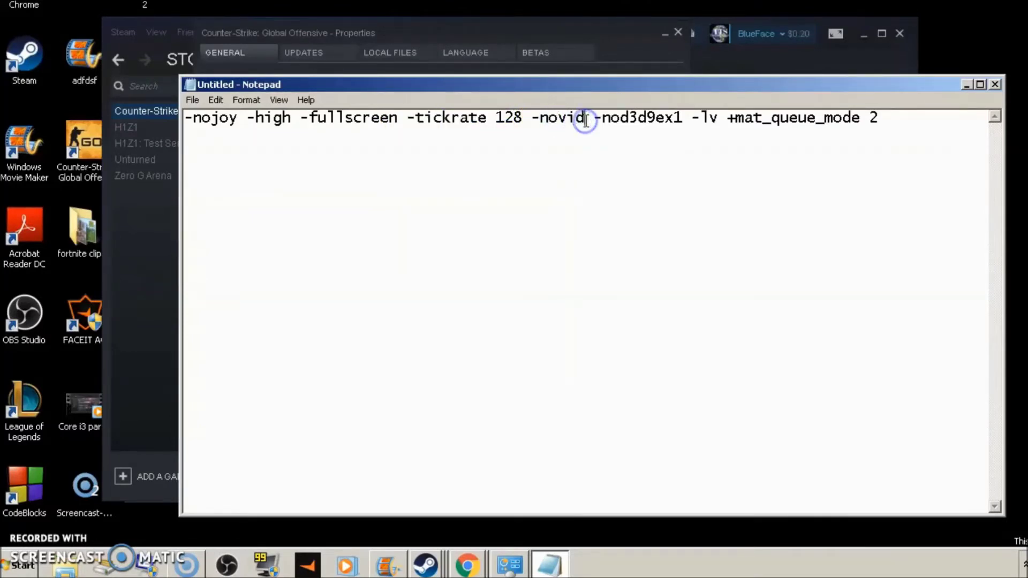
click(626, 172)
click(626, 178)
double_click(561, 118)
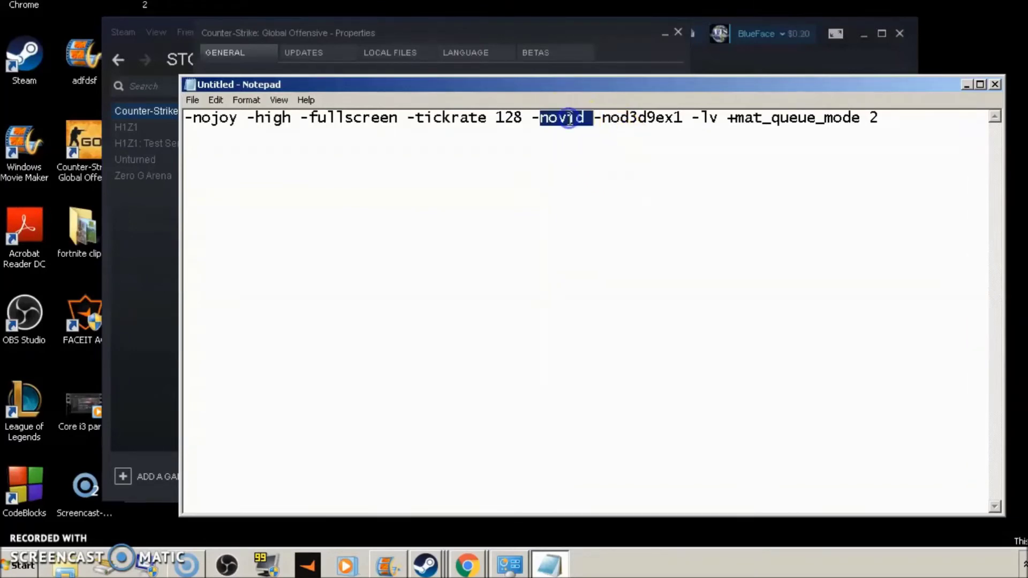
double_click(633, 118)
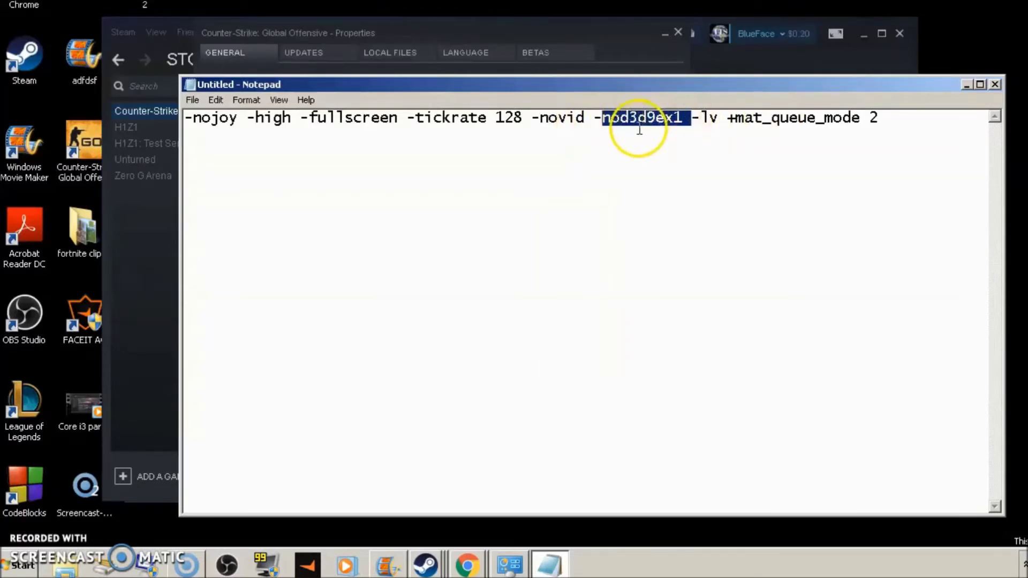
drag(692, 117, 718, 117)
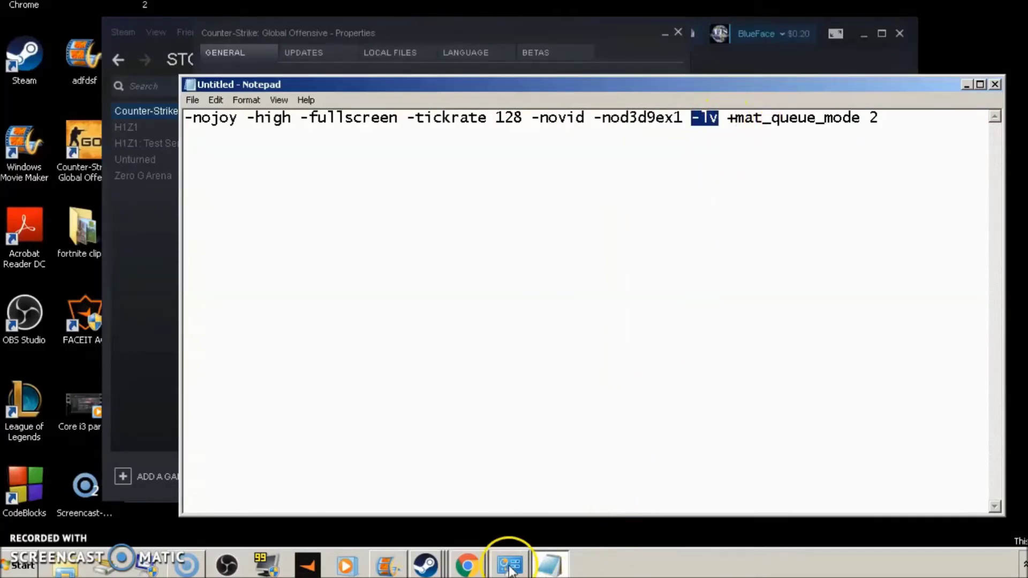
click(739, 179)
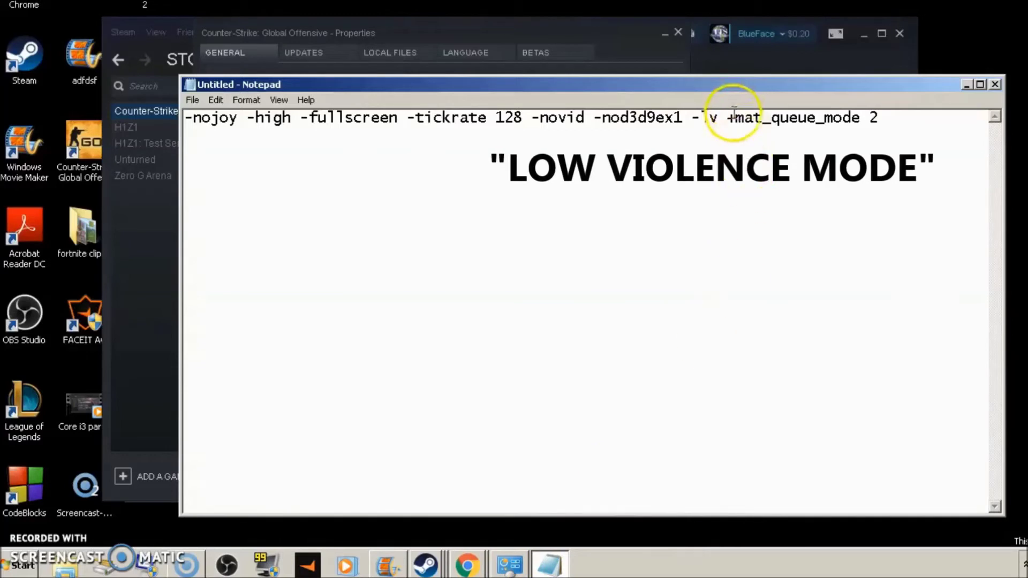
mouse_move(710, 117)
mouse_down()
mouse_move(718, 116)
mouse_move(701, 116)
mouse_up()
click(688, 119)
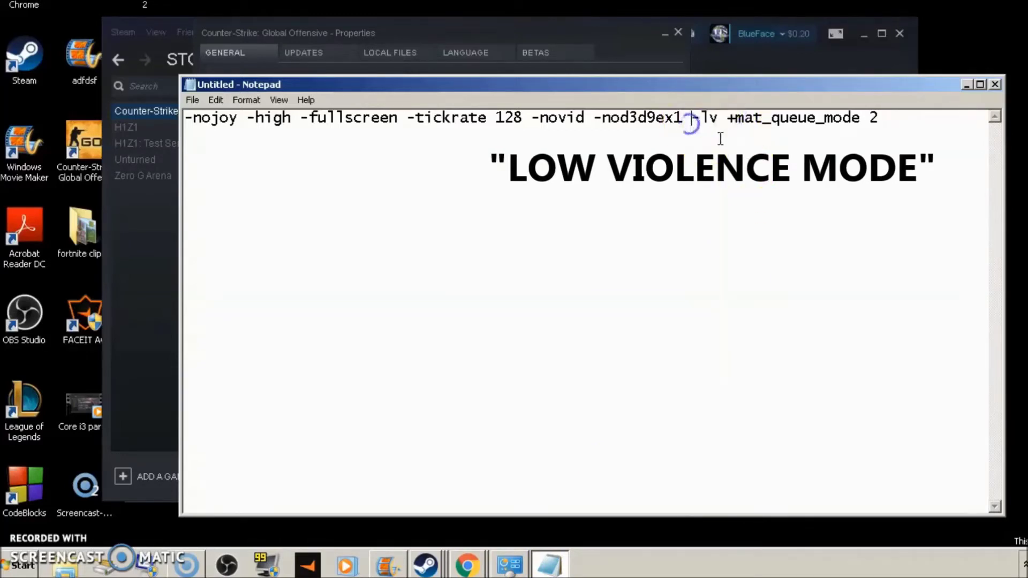
drag(880, 117, 726, 114)
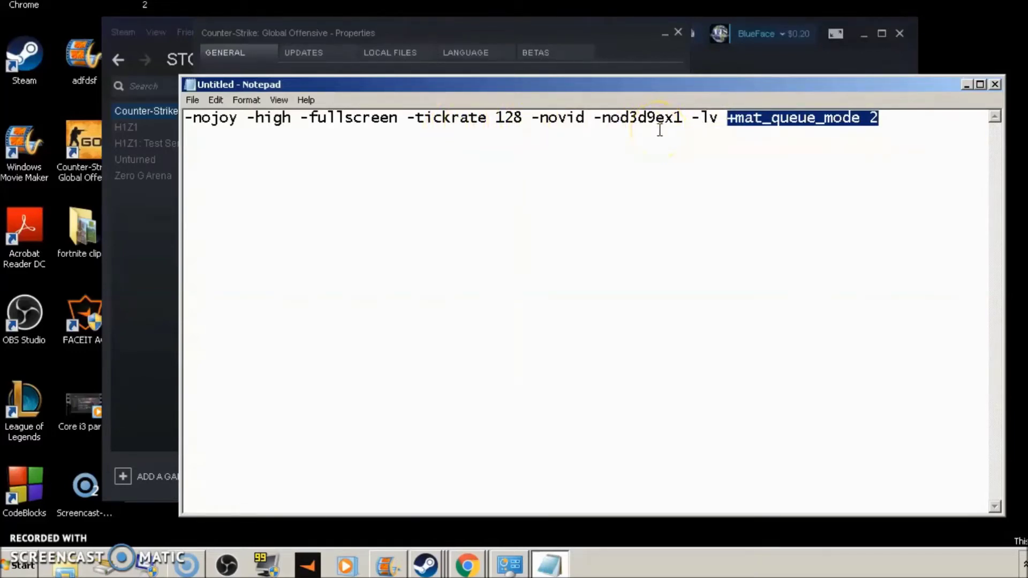
click(749, 117)
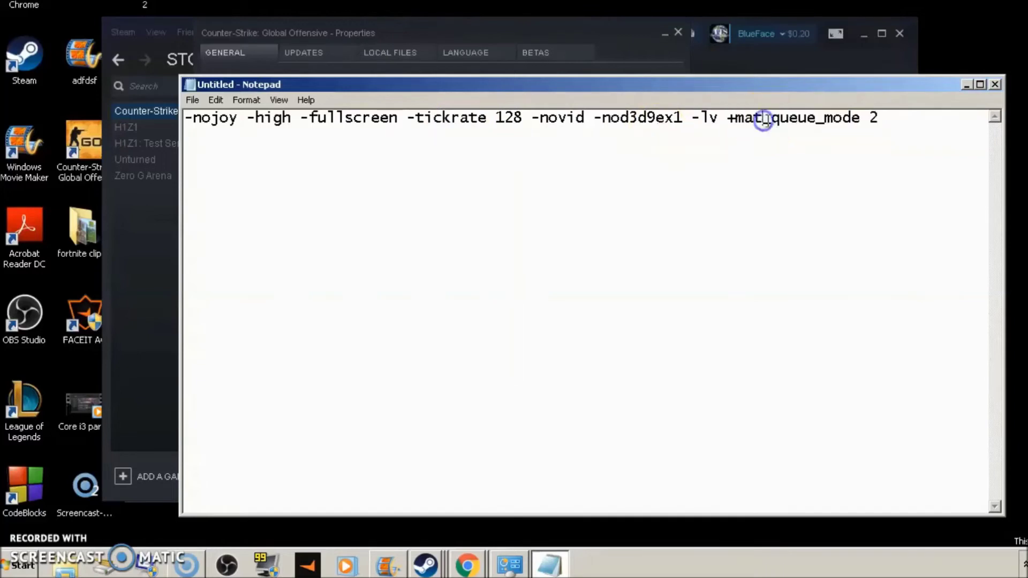
click(879, 114)
drag(880, 114, 724, 117)
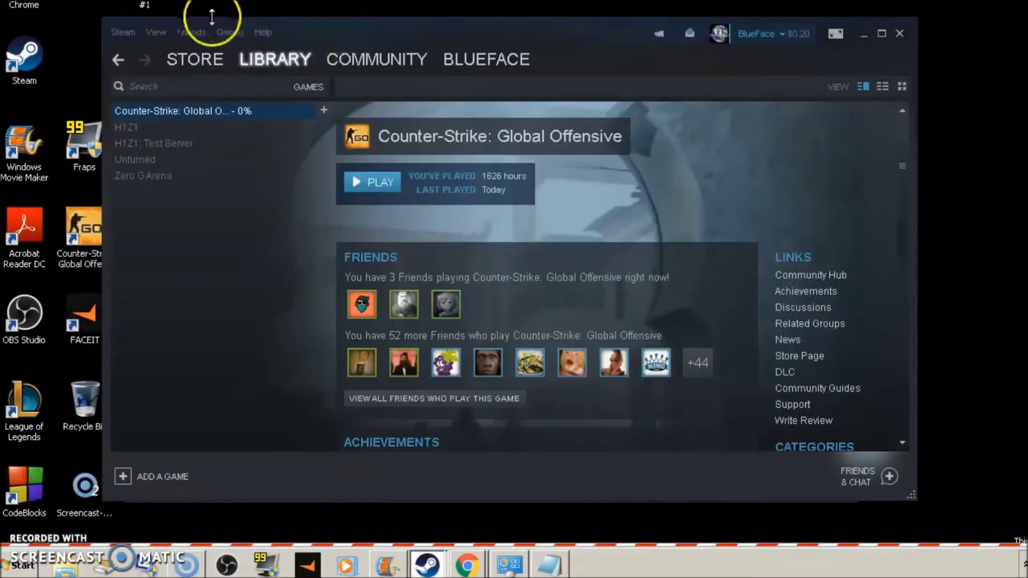
mouse_move(354, 56)
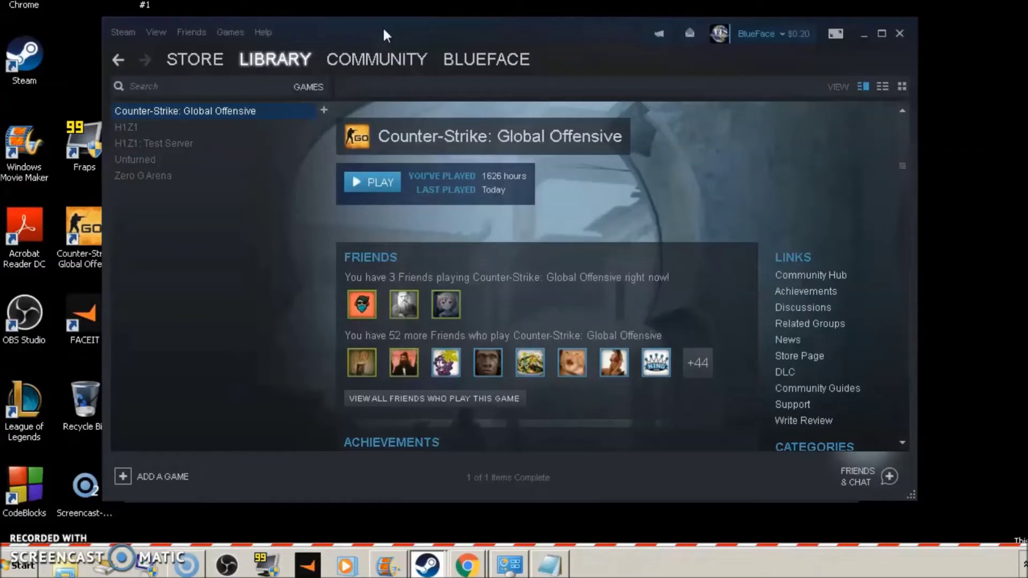
click(524, 384)
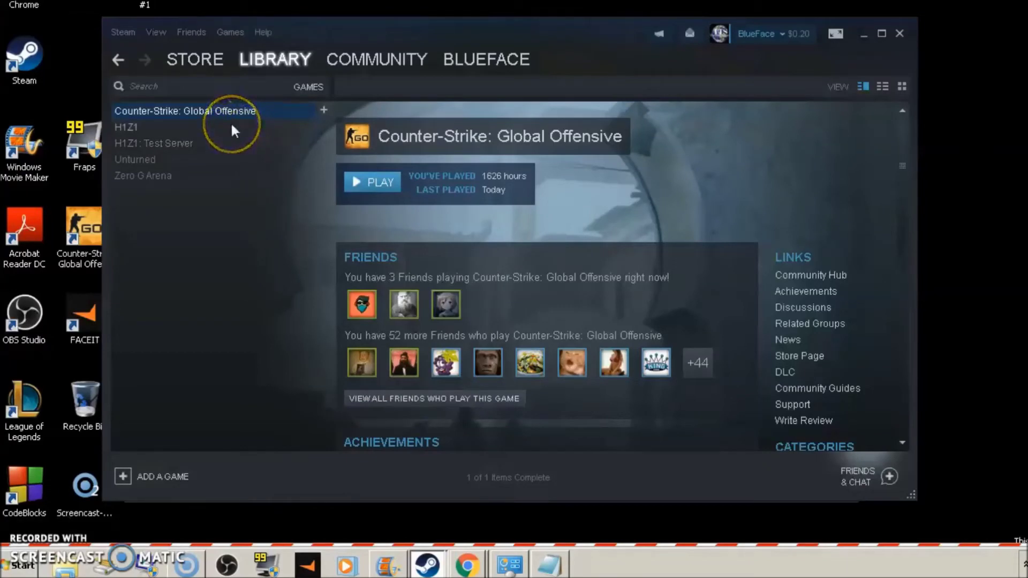
click(266, 142)
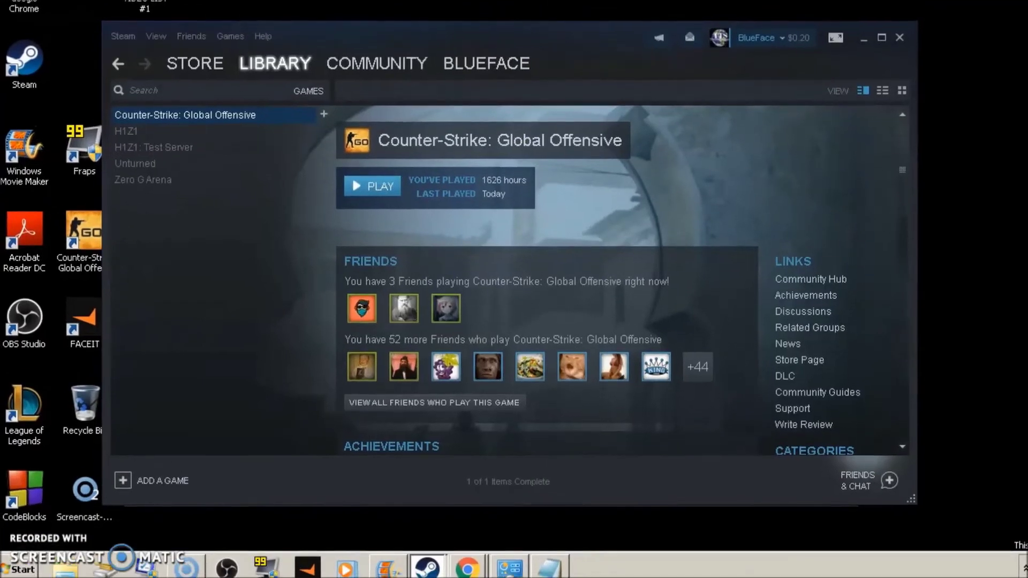
click(38, 568)
text(d)
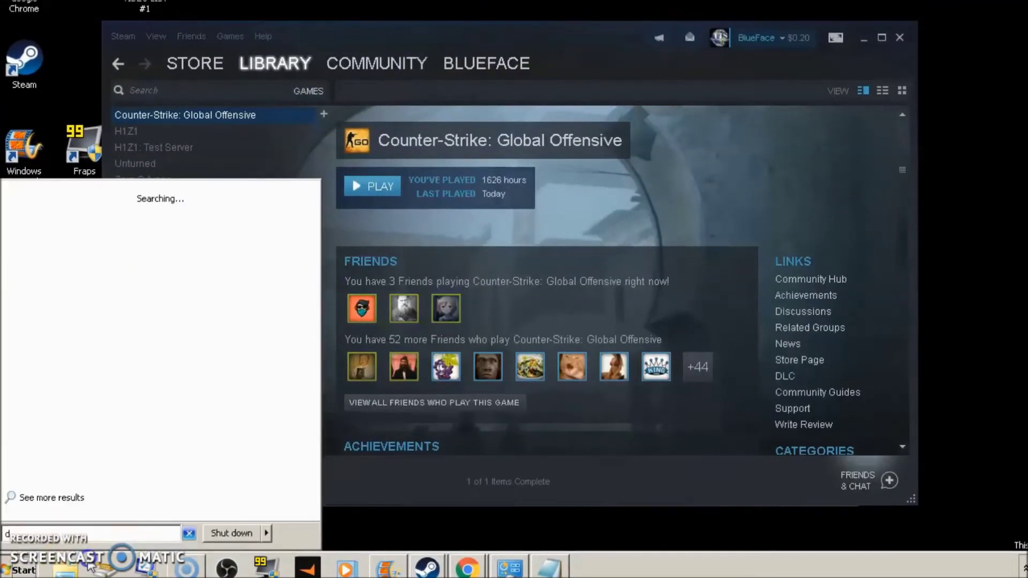
text(isk clea)
key(Return)
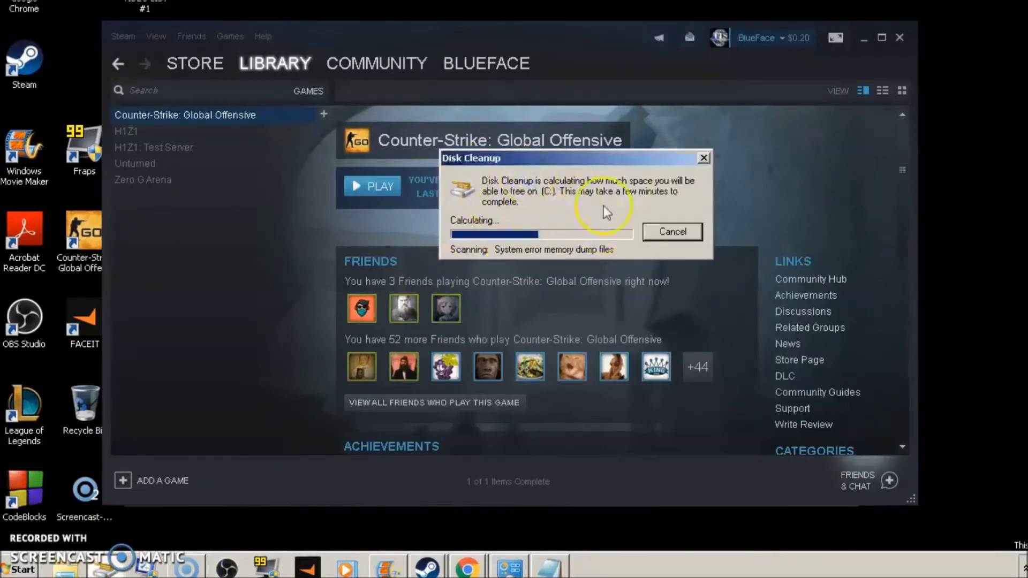
click(664, 232)
click(27, 569)
text(disk)
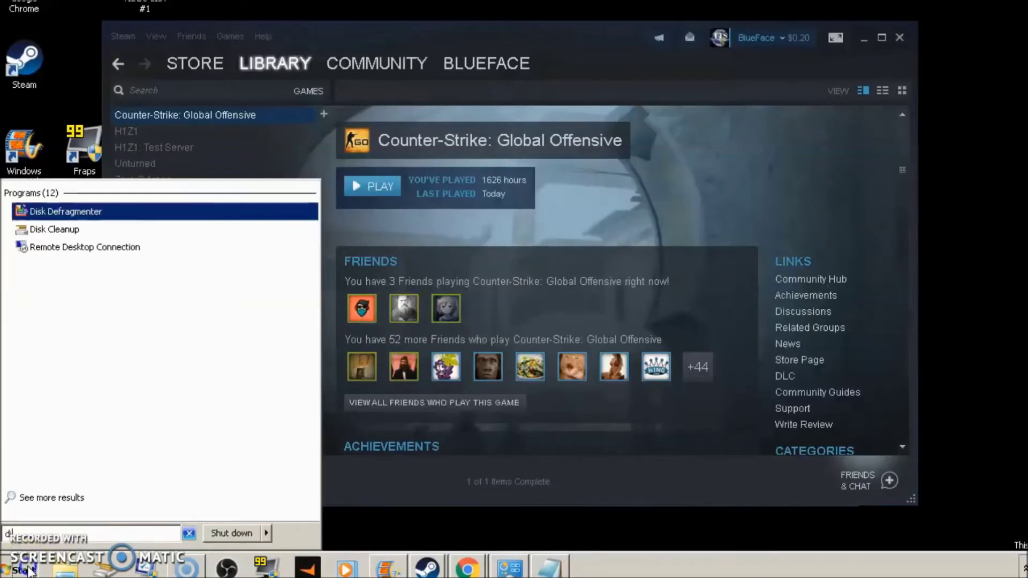
text( defr)
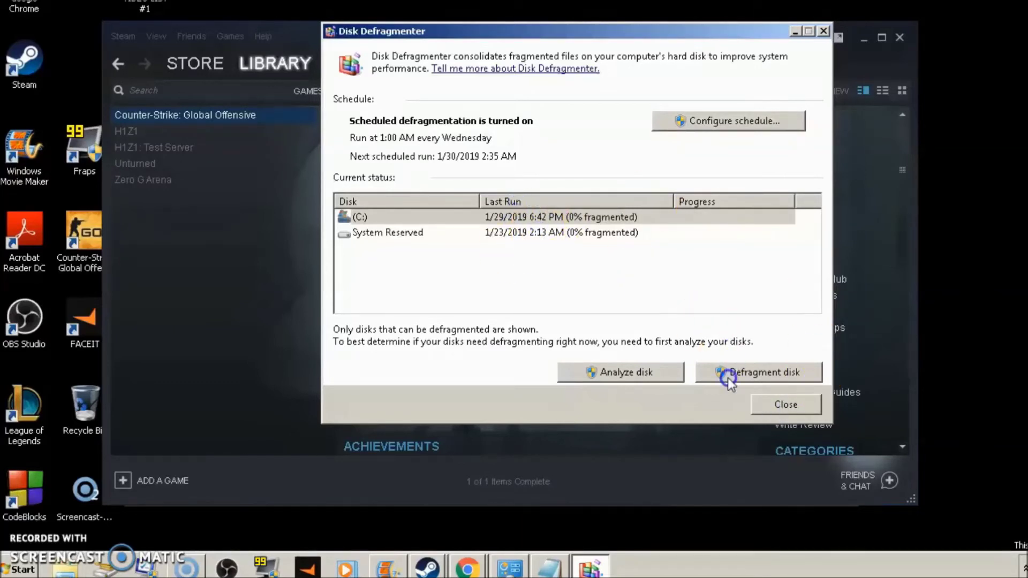
click(769, 406)
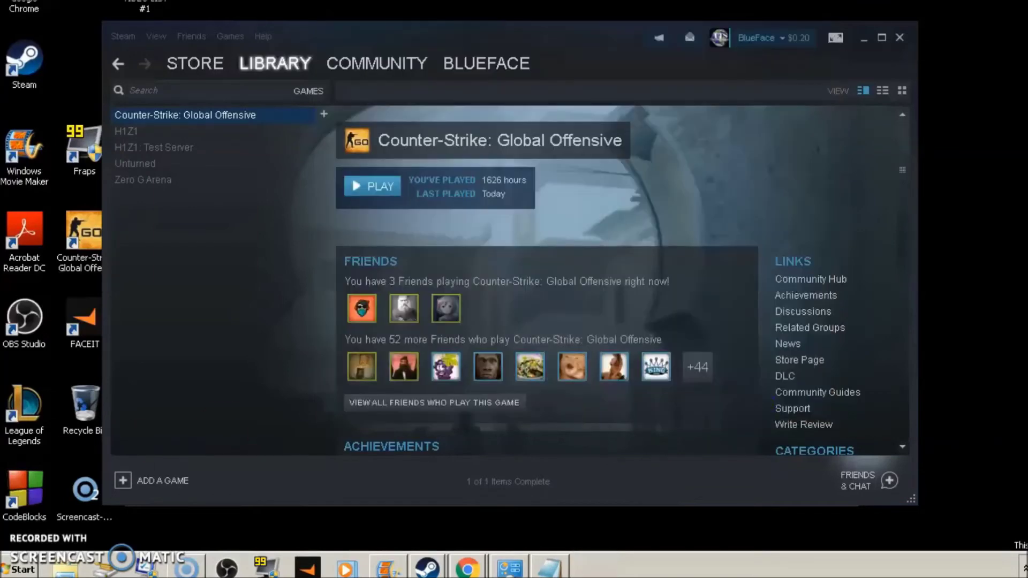
Open Services from Start search and sort by Status with Started services on top
click(30, 571)
text(services)
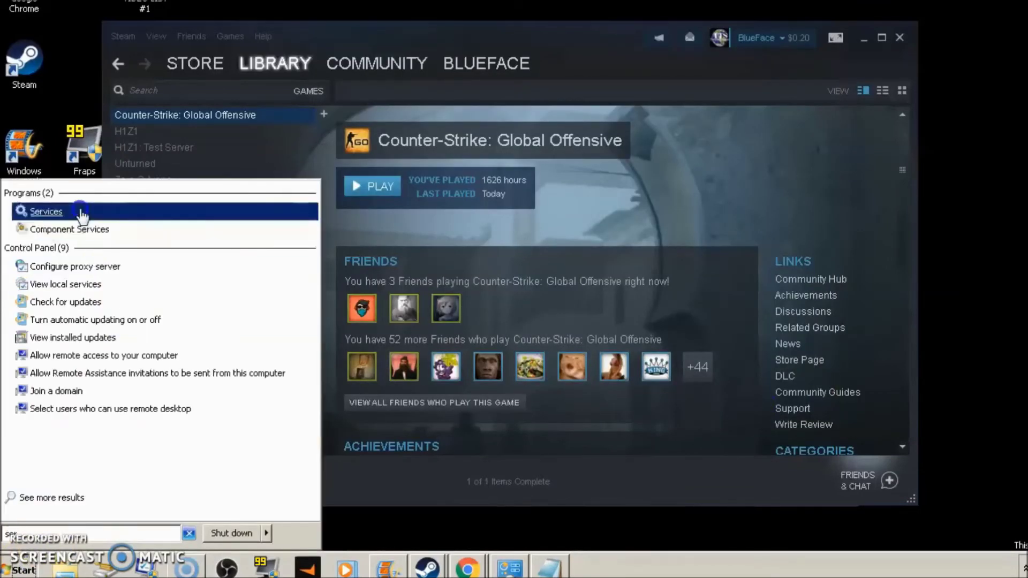
click(70, 209)
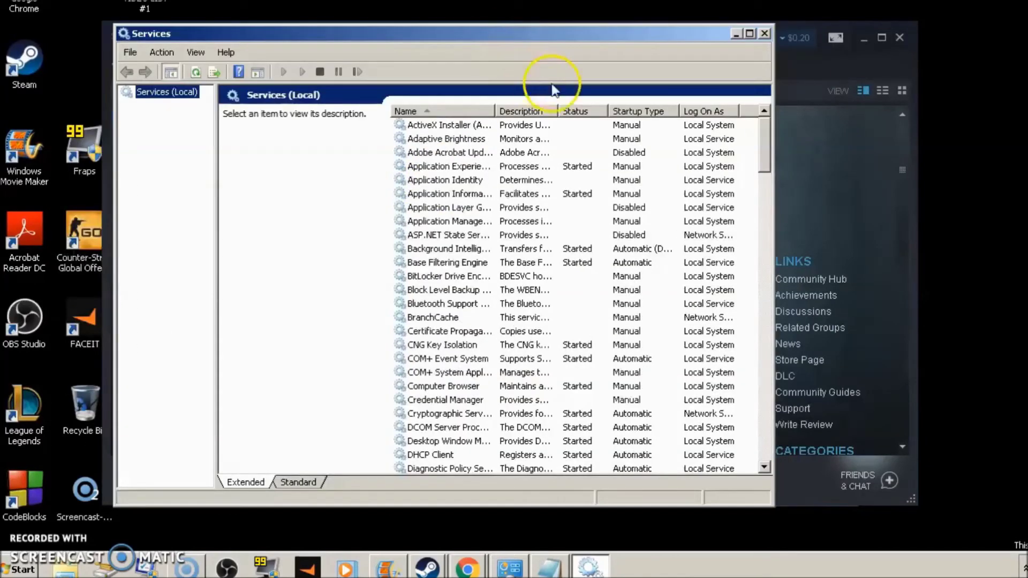
click(578, 111)
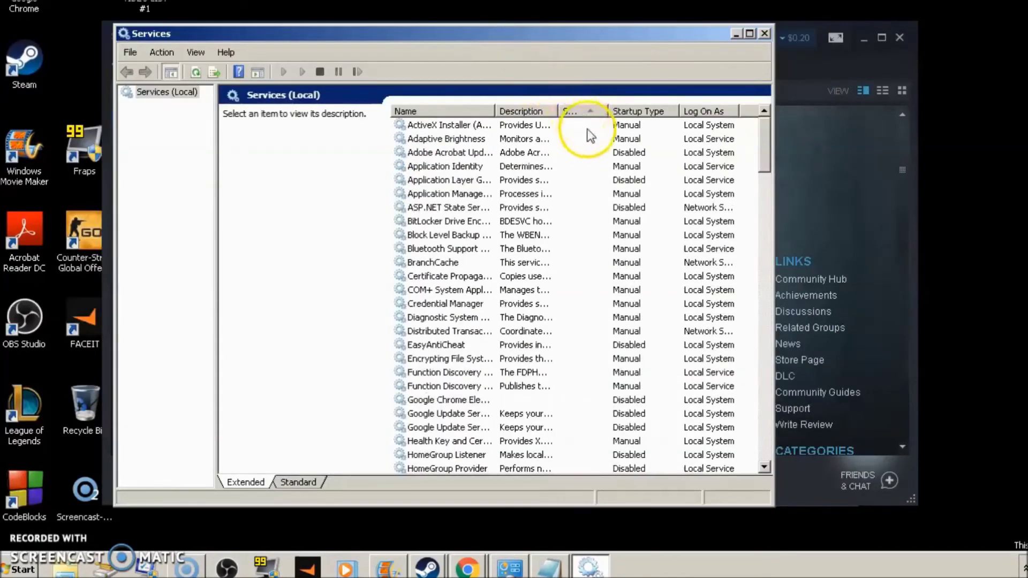
click(583, 112)
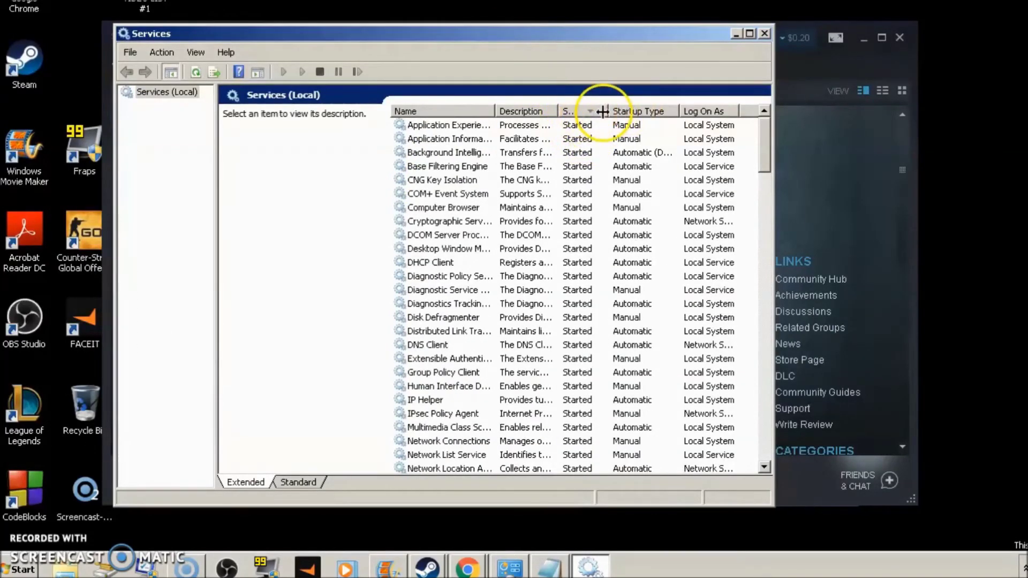
Review started services such as Application Experience, SSDP Discovery and Workstation
click(575, 125)
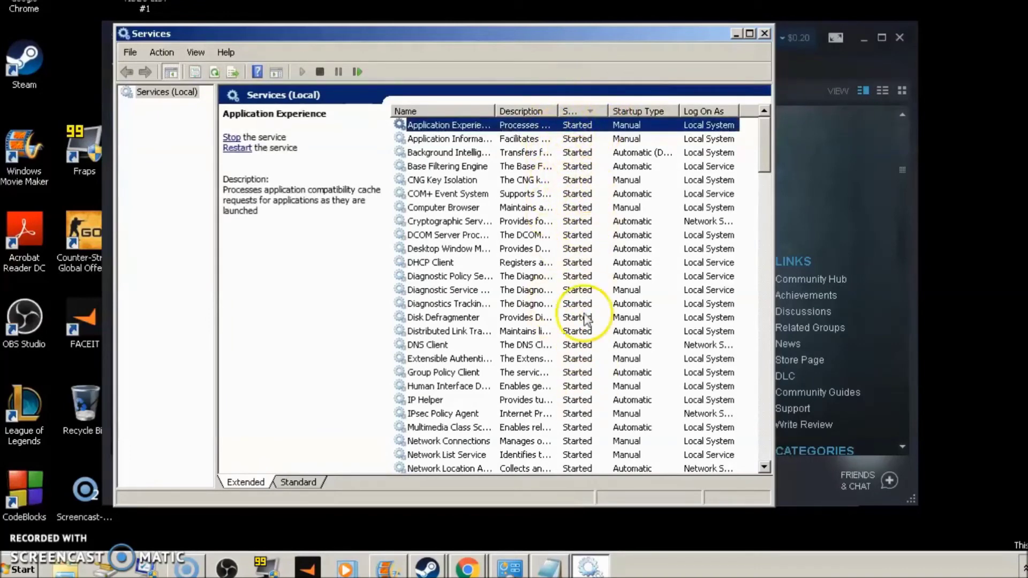
scroll(574, 446, down, 13)
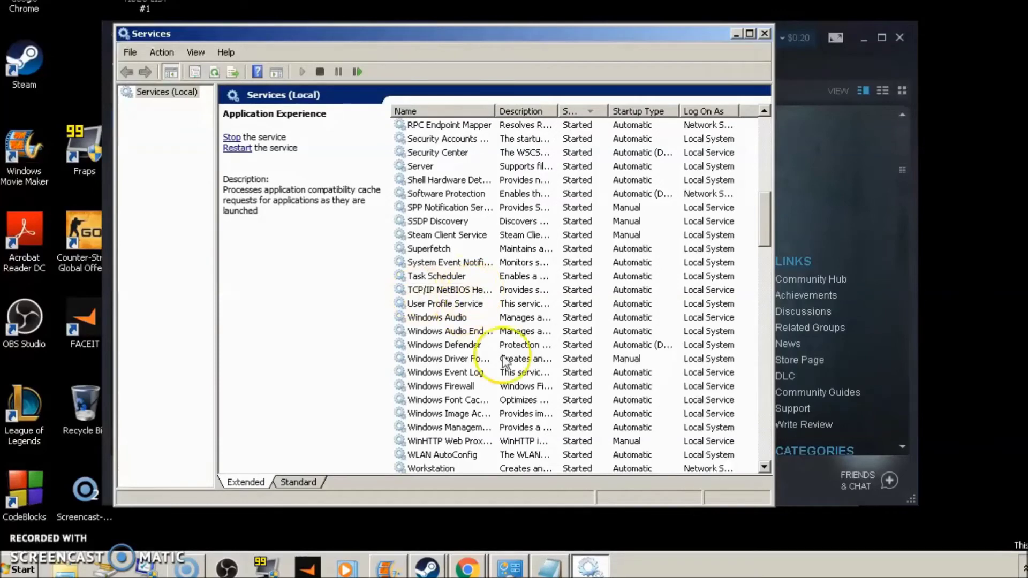
scroll(532, 407, up, 3)
click(569, 332)
right_click(570, 333)
click(567, 345)
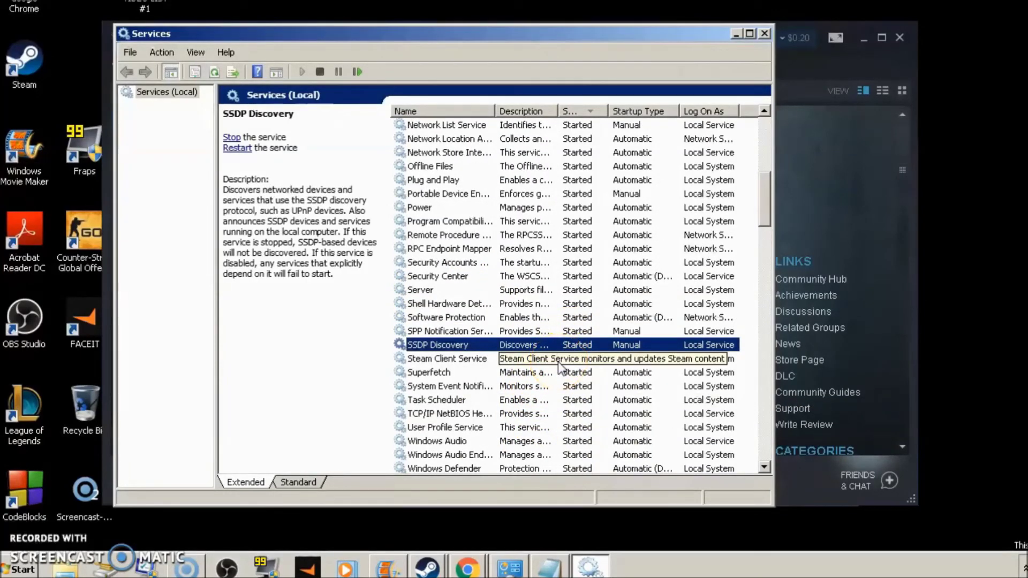
scroll(558, 361, up, 8)
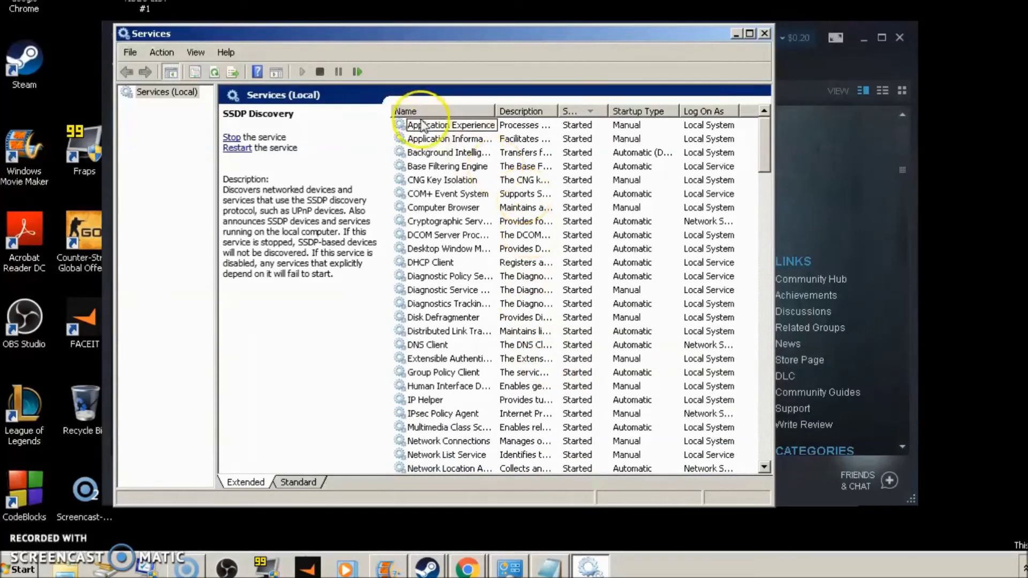
scroll(584, 289, down, 10)
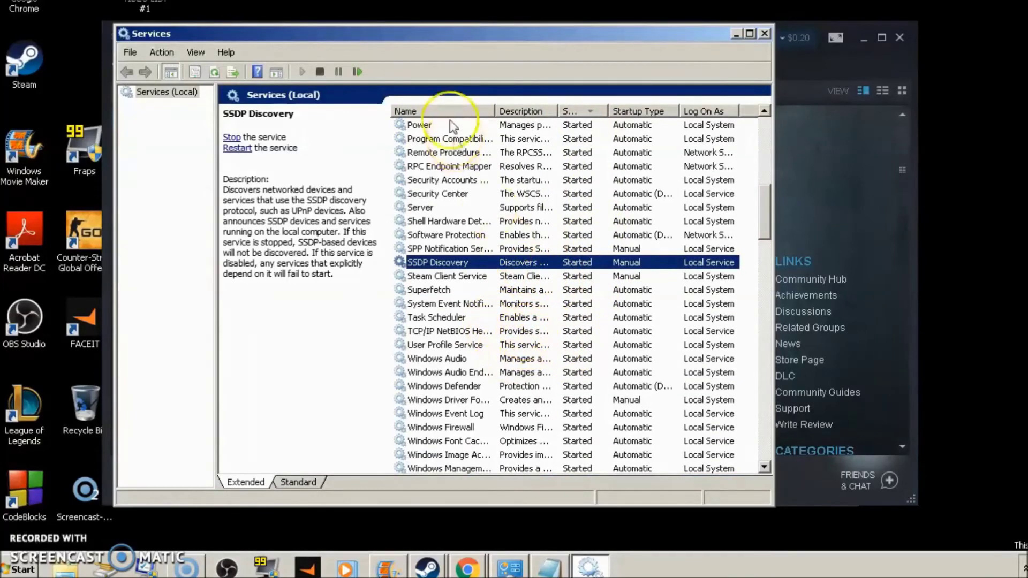
scroll(436, 220, down, 5)
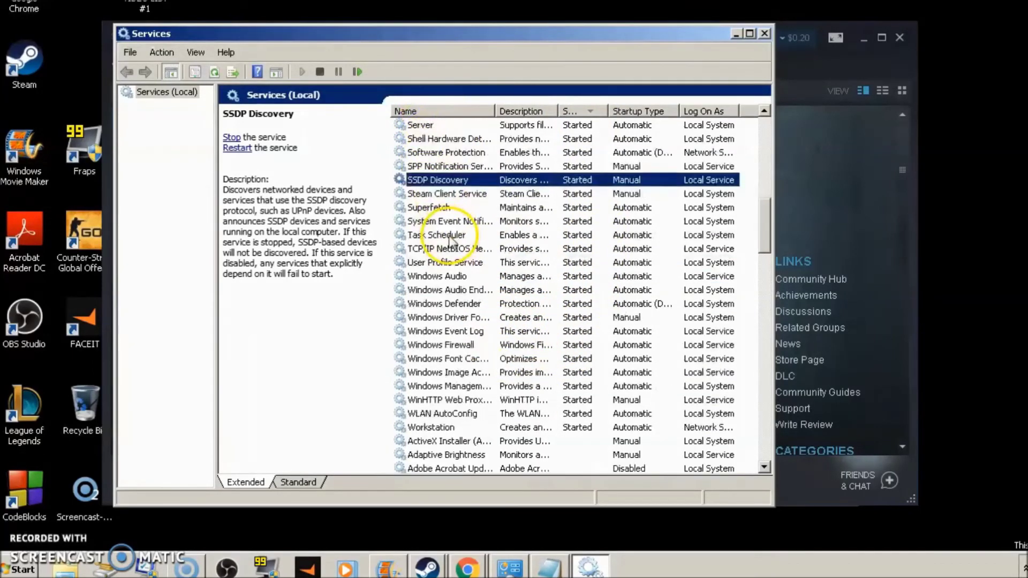
click(584, 303)
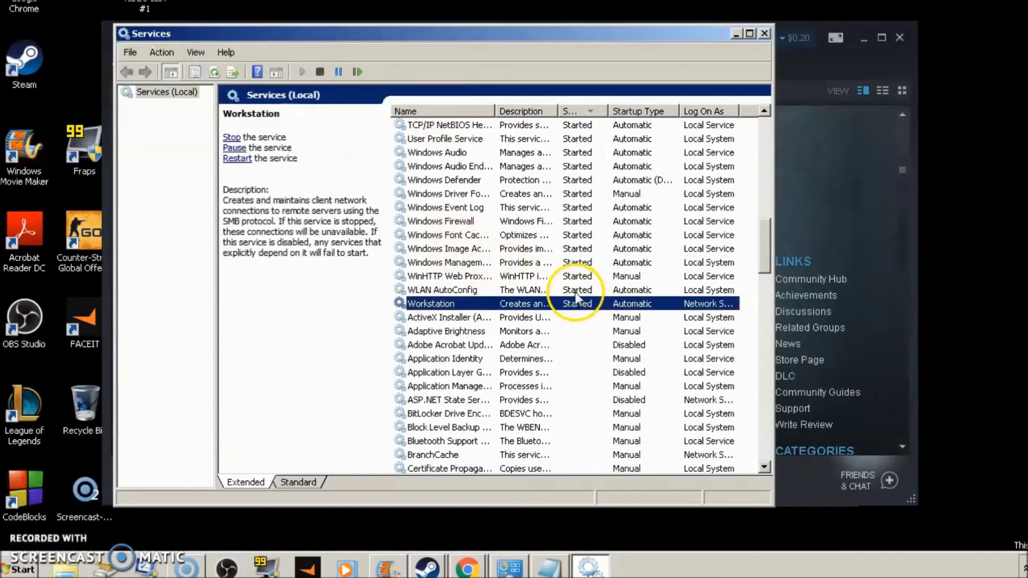
scroll(573, 294, up, 13)
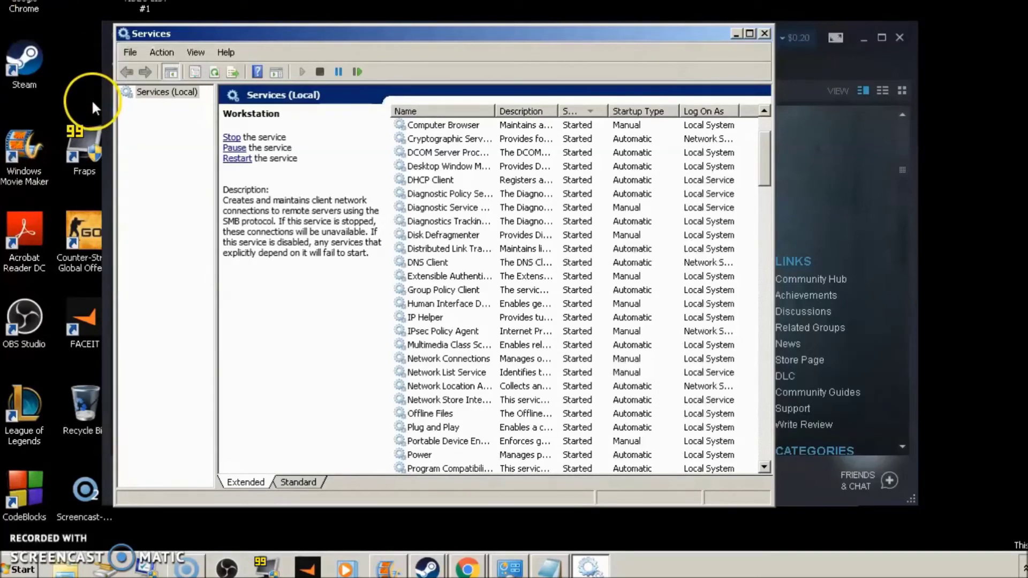
right_click(45, 557)
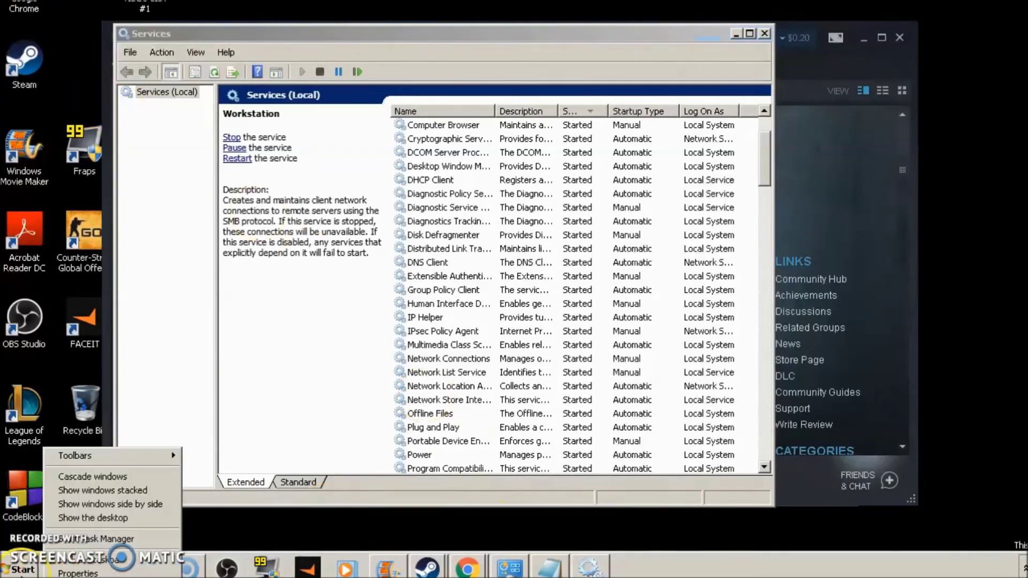
click(21, 568)
Open Computer's Properties from the Start menu and nudge the System window into place
right_click(225, 397)
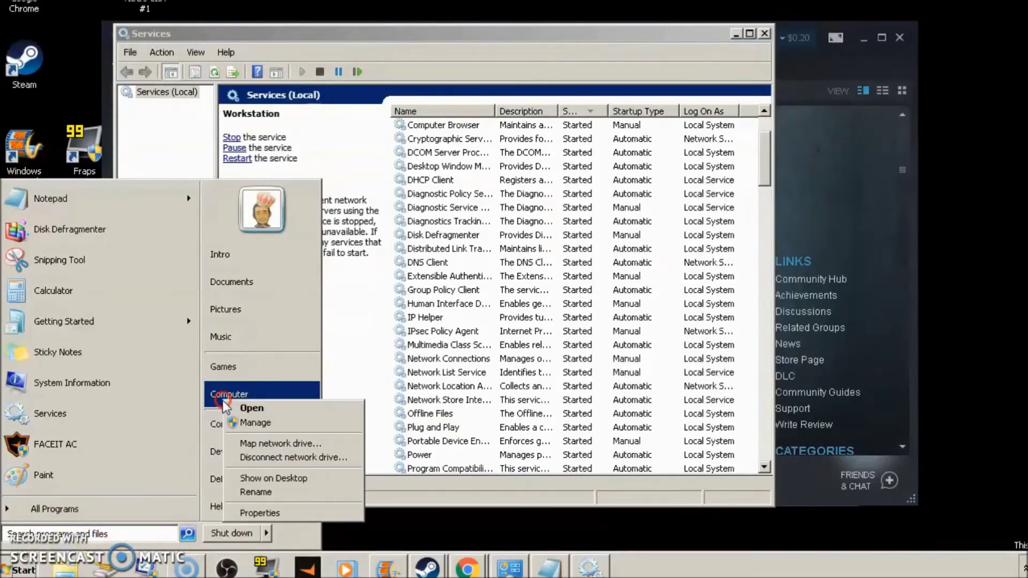
click(256, 513)
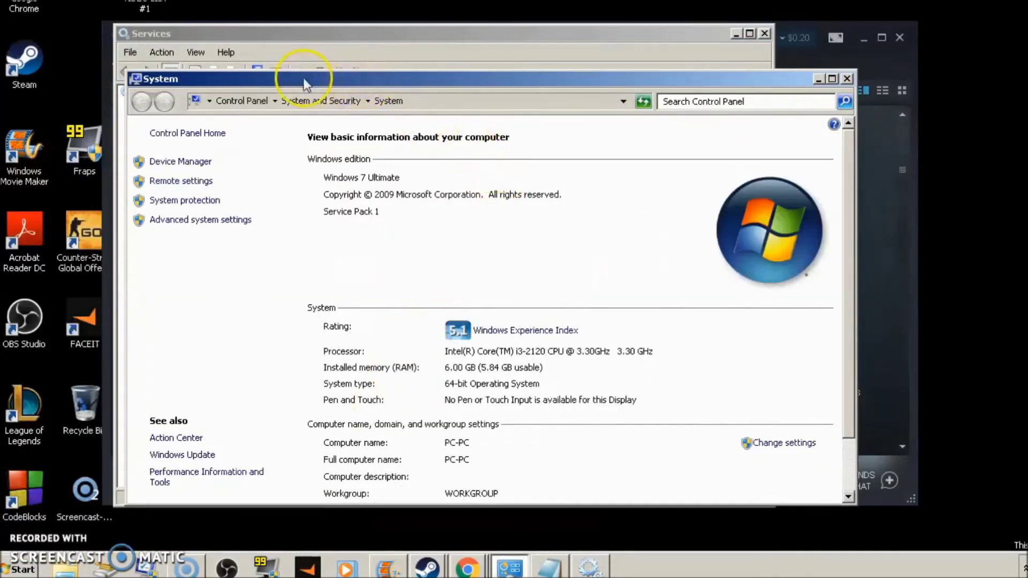
drag(304, 84, 318, 52)
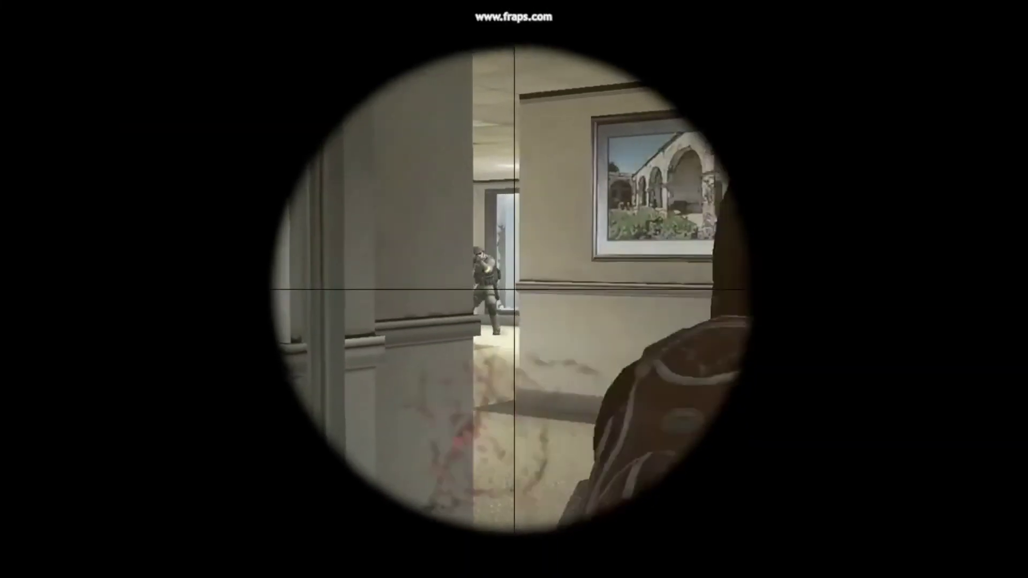
Snipe the enemy down the hallway, then scope and drop one in the painting room
click(514, 289)
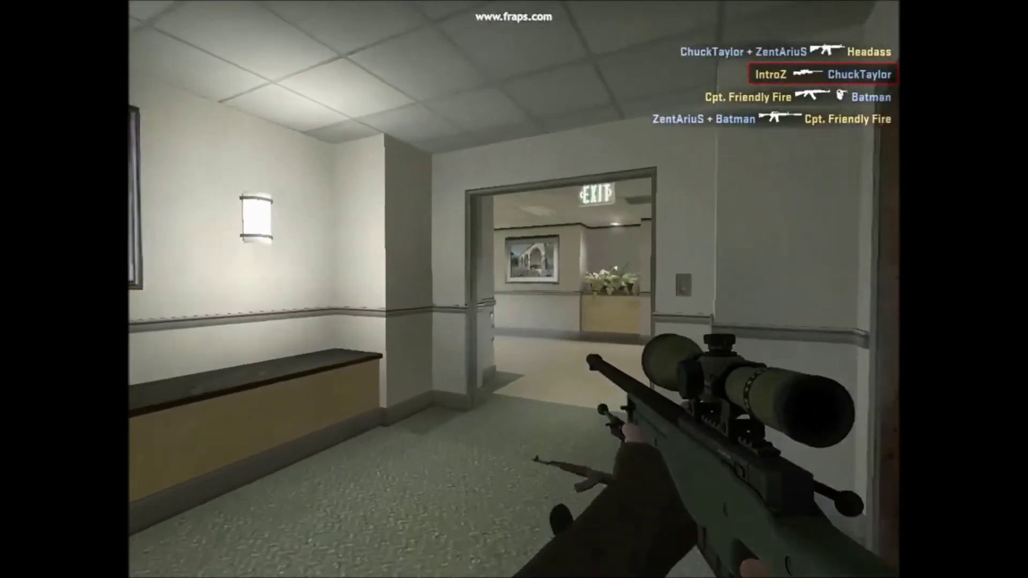
right_click(514, 289)
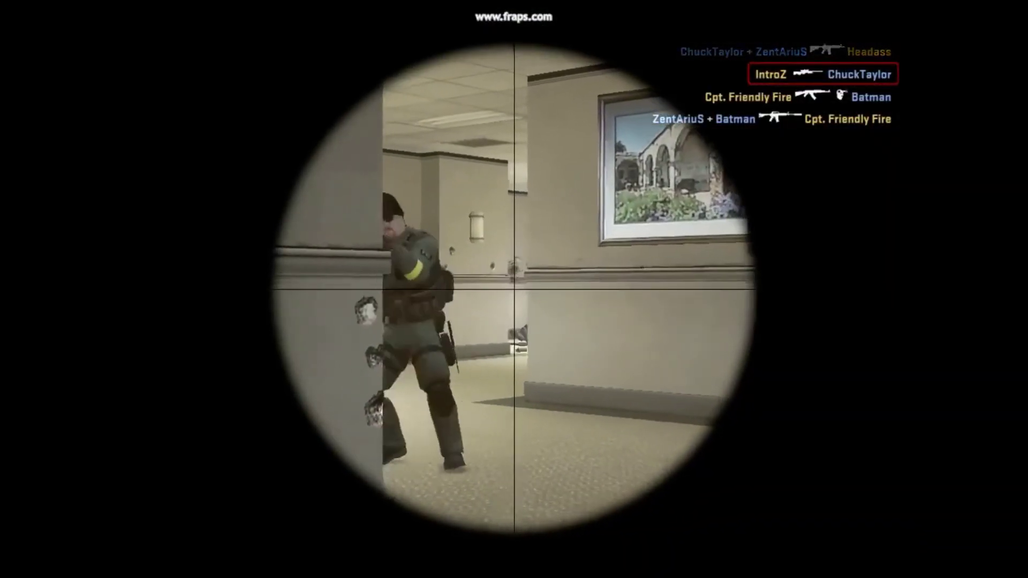
click(514, 289)
Switch to the pistol to kill the enemy in the doorway, then switch back
key(q)
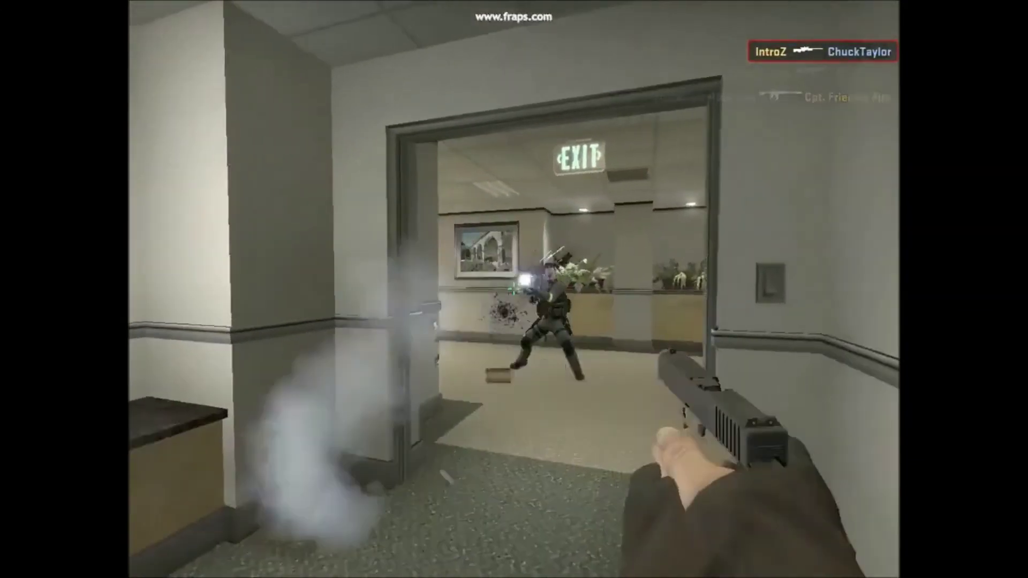
click(514, 289)
click(514, 289)
click(514, 289)
key(q)
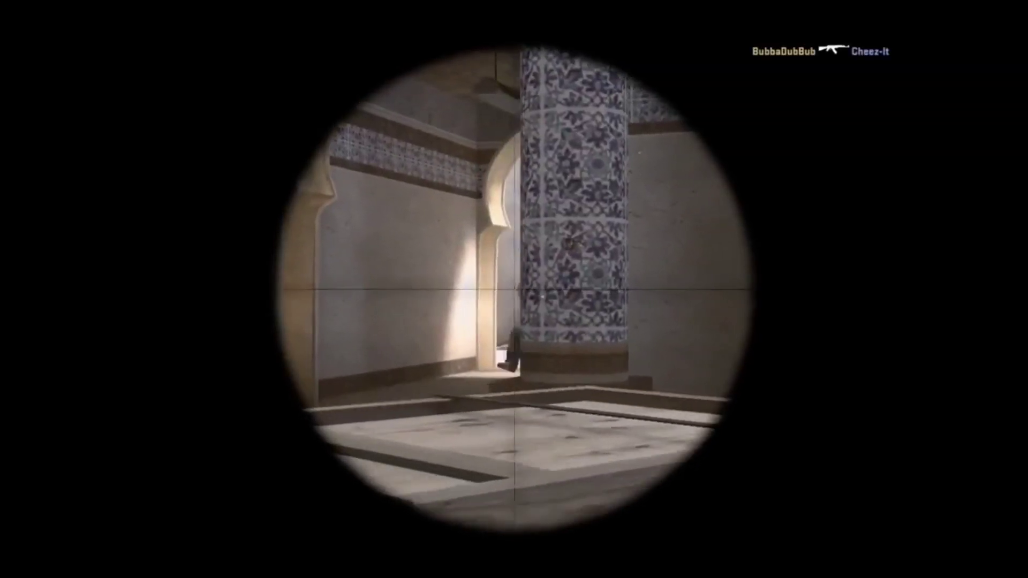
Take out enemies by the tiled pillar, in the tiled hall, and crouching, with the AWP
click(514, 290)
right_click(514, 289)
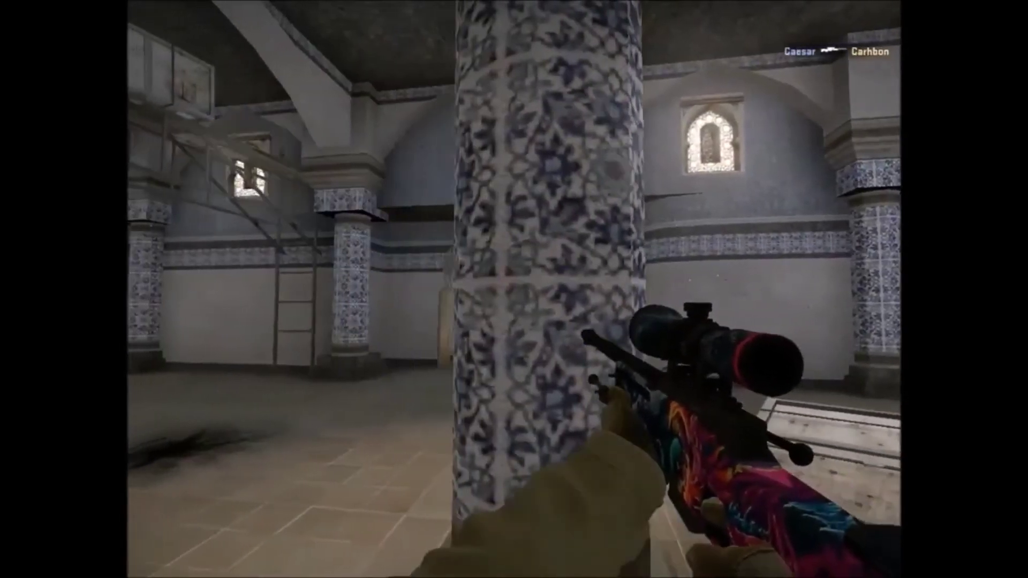
right_click(514, 289)
click(514, 289)
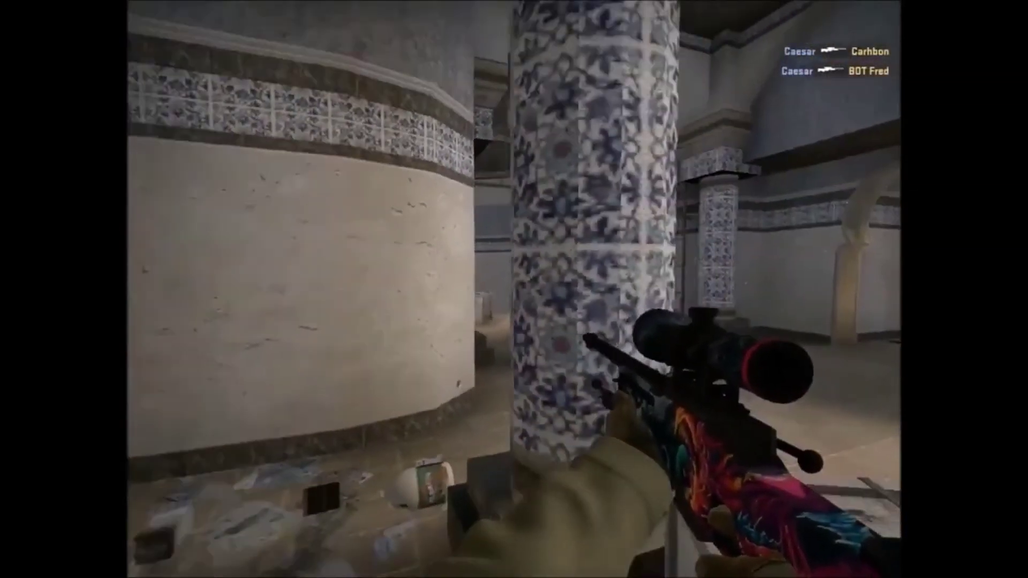
right_click(514, 289)
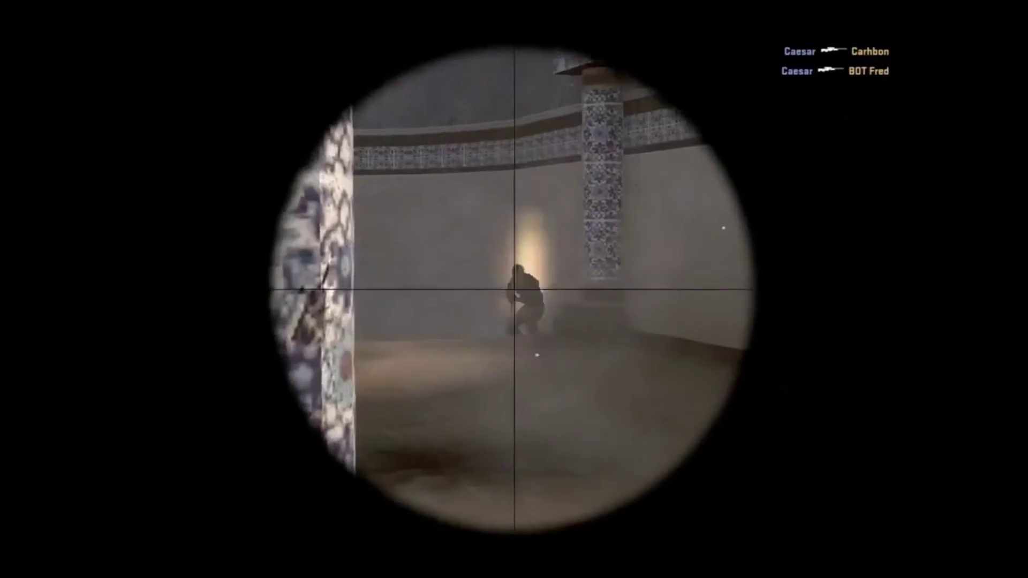
click(514, 289)
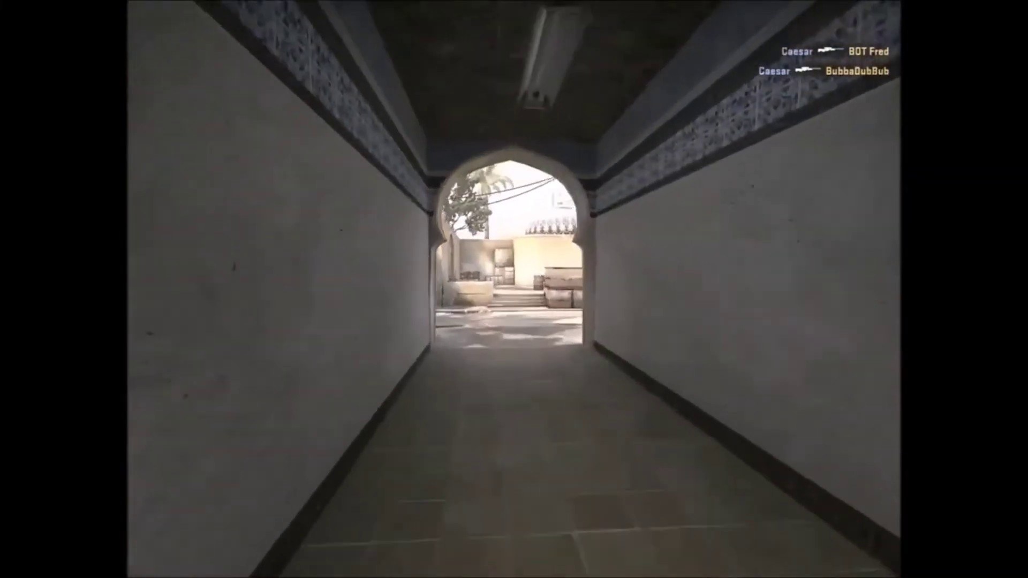
Swap weapons and scope through the archway toward the crates onto the next enemy
key(2)
key(q)
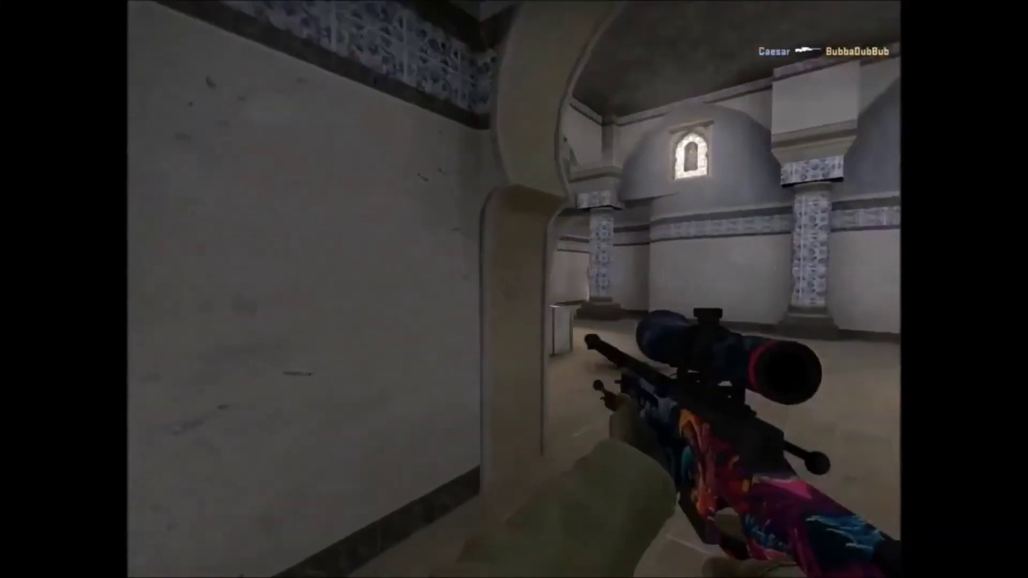
right_click(514, 290)
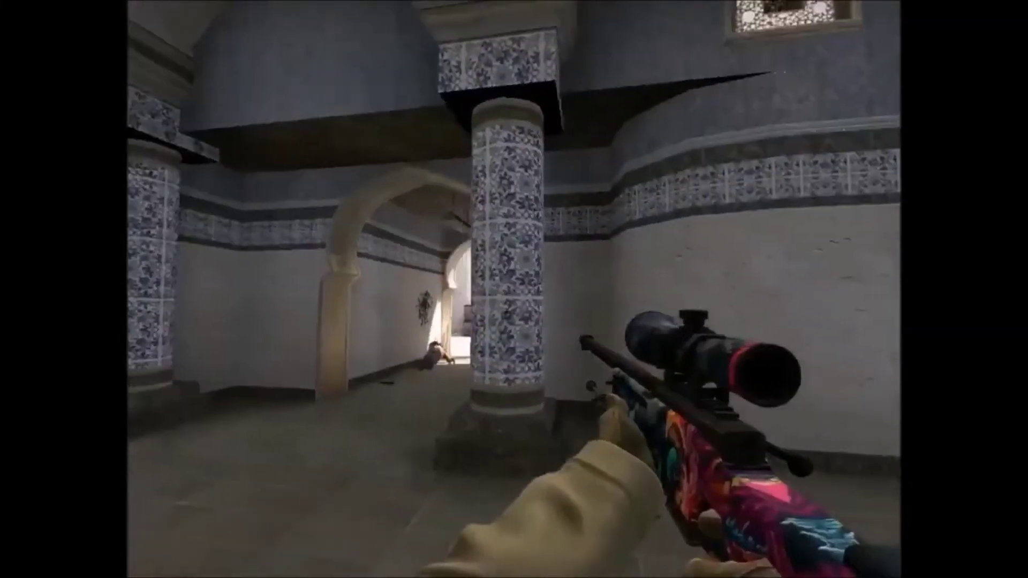
right_click(514, 289)
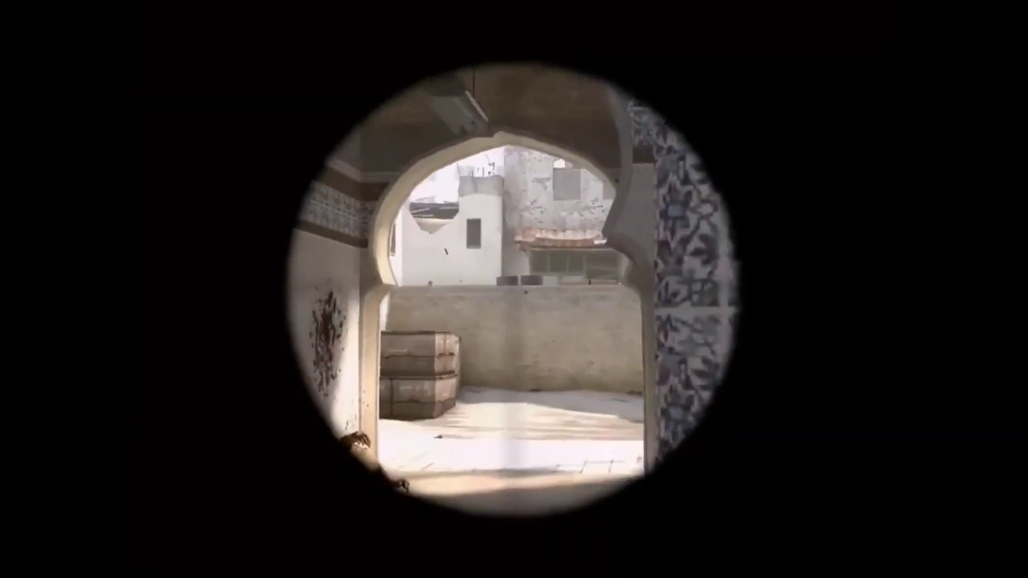
right_click(514, 289)
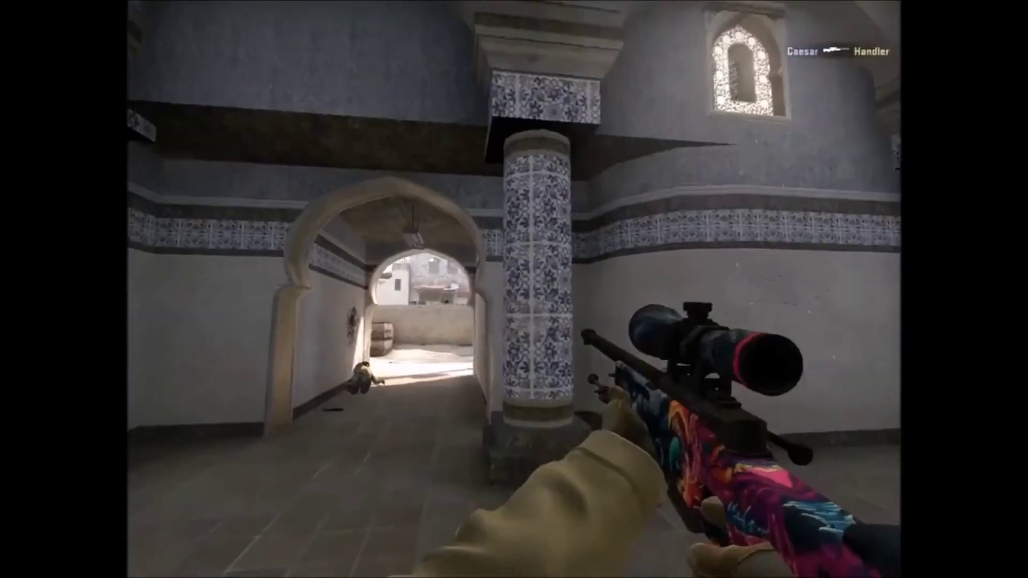